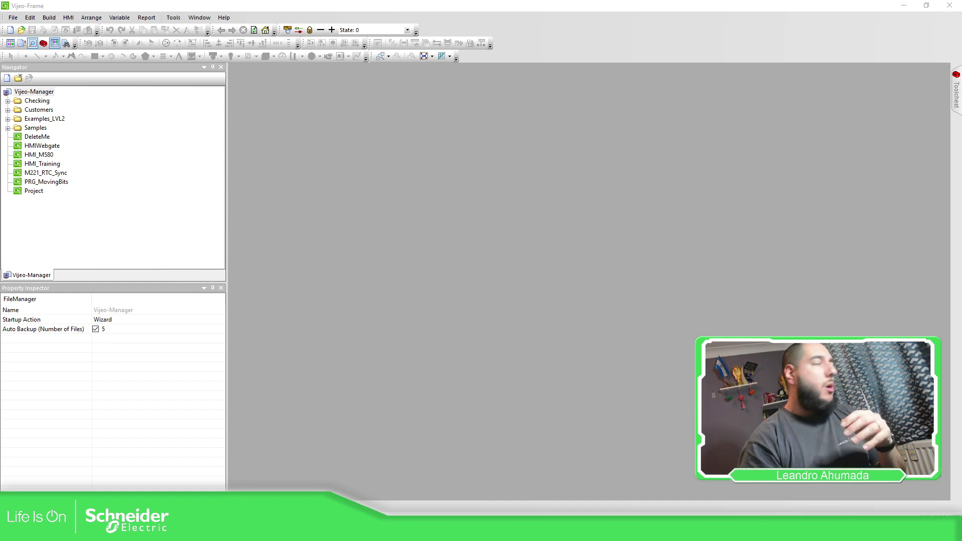
- Create a single-target project named PRG_Placeholder, keeping the proposed HMIGTU Series target, HMIG3U model and HMIDT542 (800x600) display unit
right_click(46, 91)
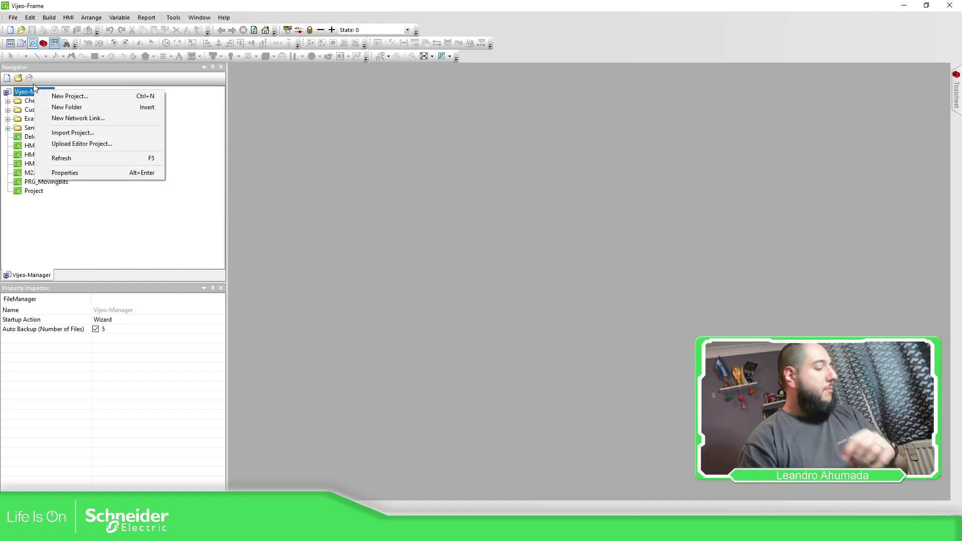
click(87, 98)
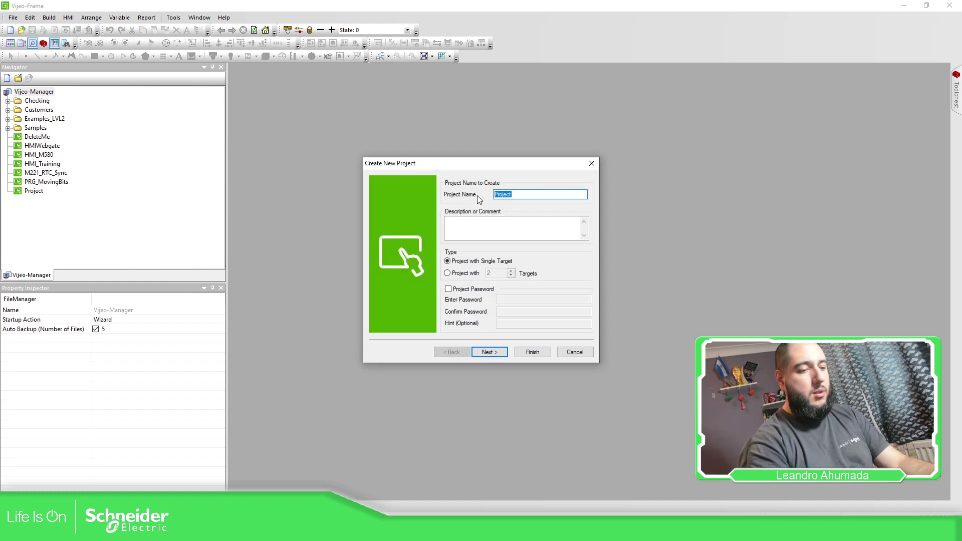
text(PRG_Pla)
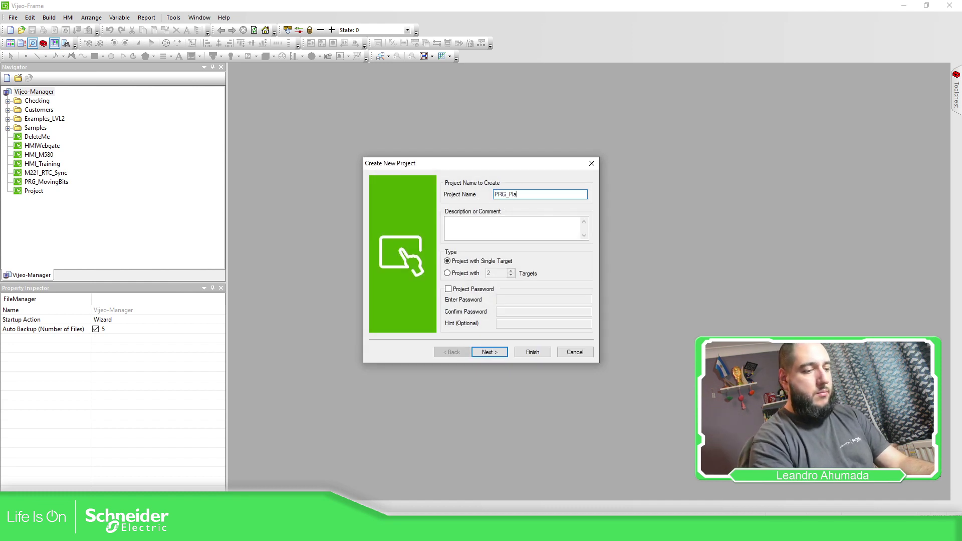
text(ceholder)
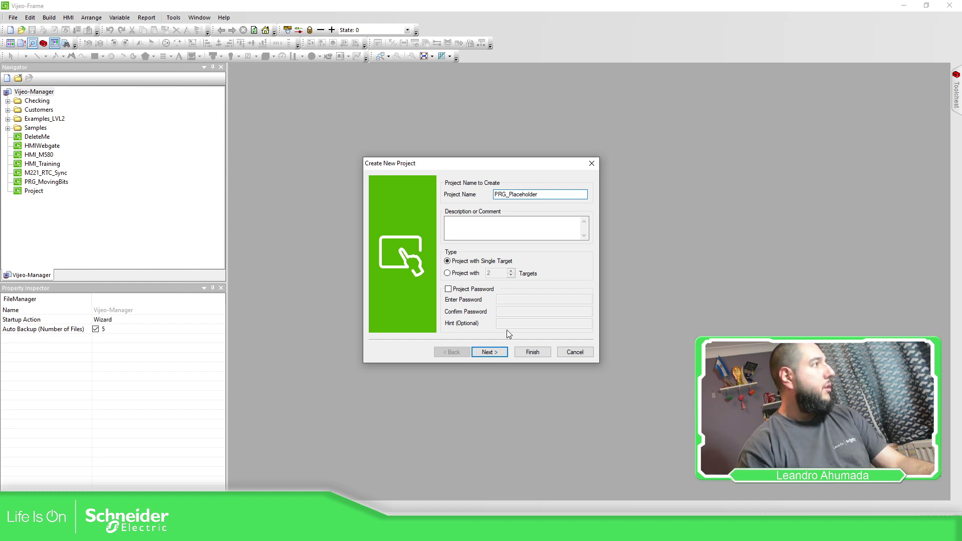
click(488, 352)
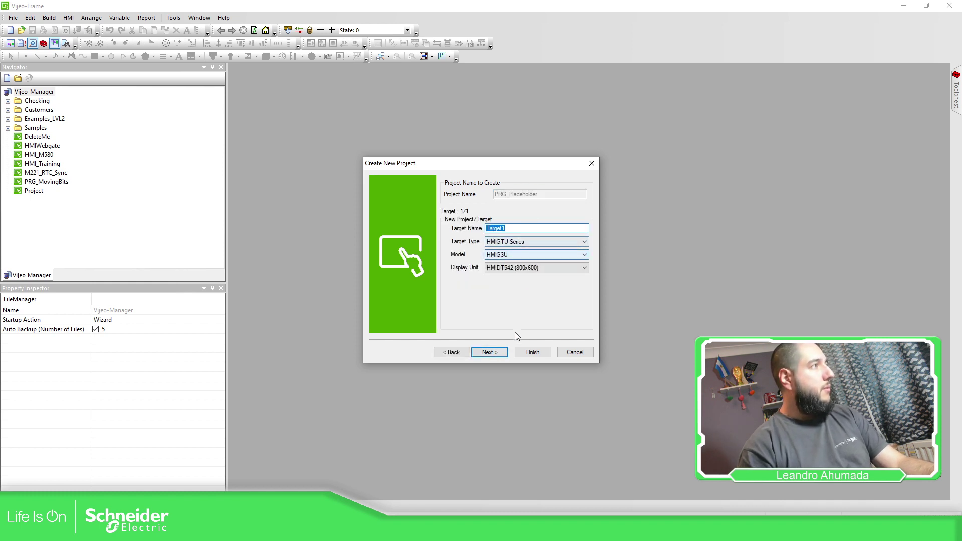
click(499, 353)
click(533, 354)
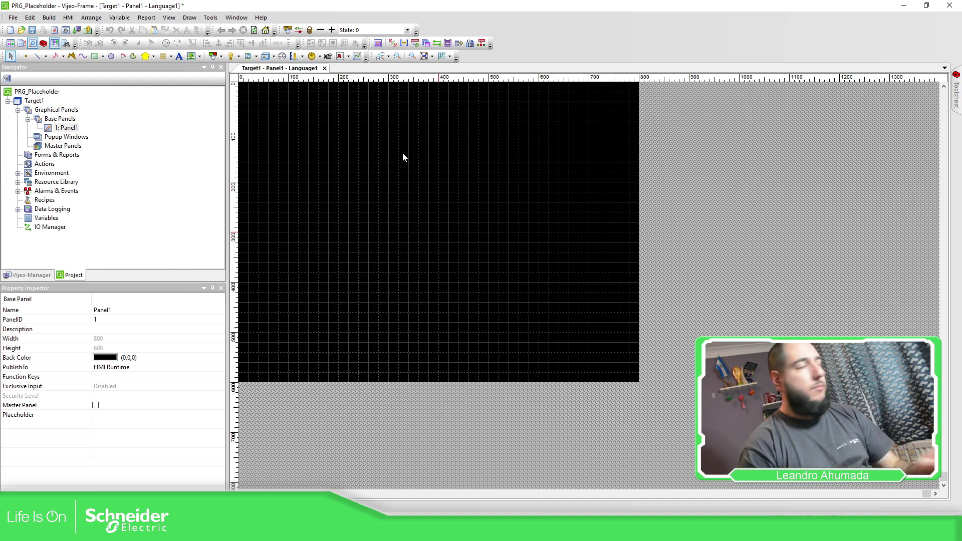
- Open the variable editor of Target1 and the manager for its user data types
double_click(46, 218)
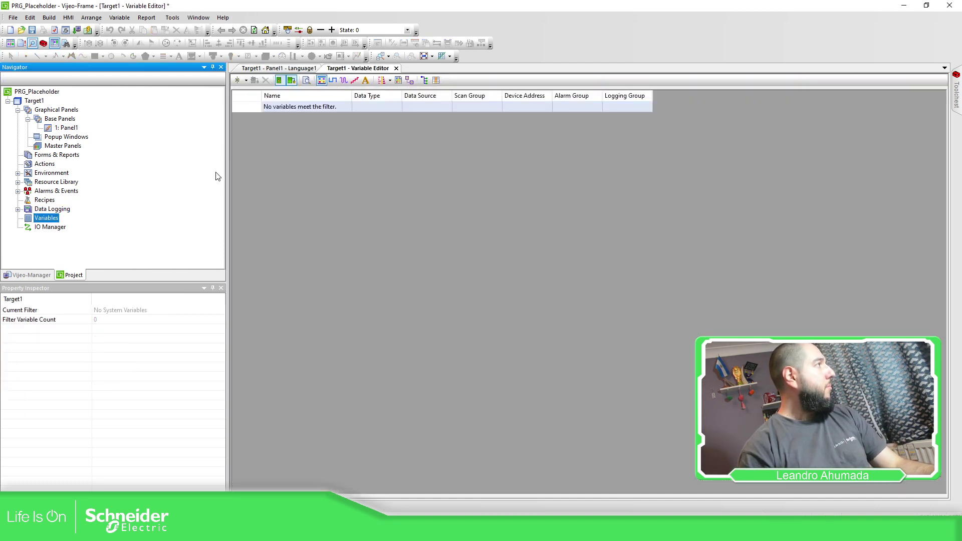
click(247, 81)
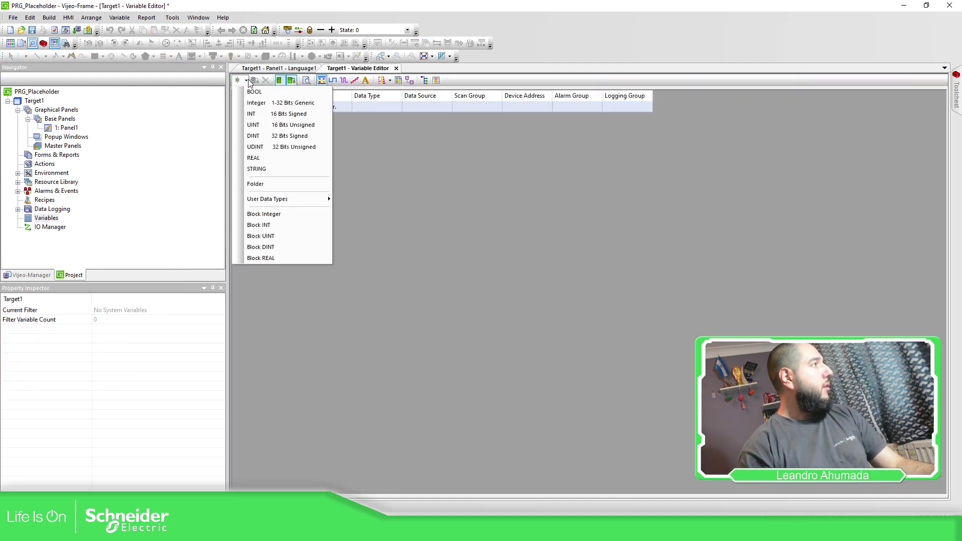
mouse_move(274, 203)
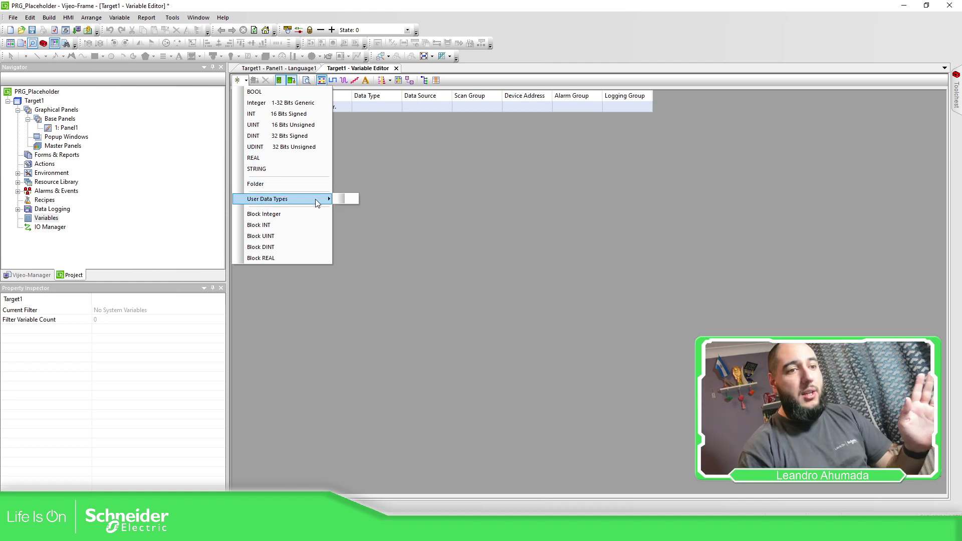
right_click(49, 221)
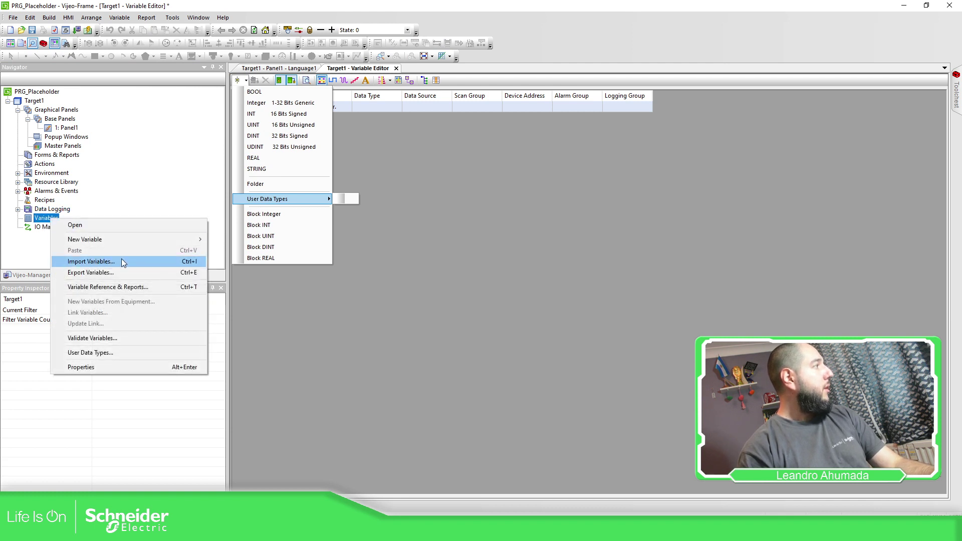
click(100, 352)
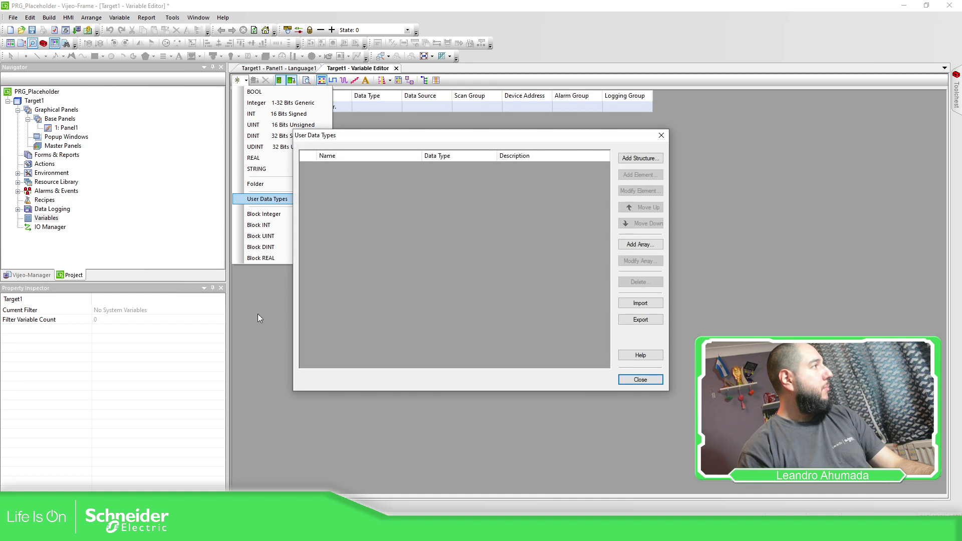
- Add a structure named stPump with the description Pump to the user data types
click(643, 158)
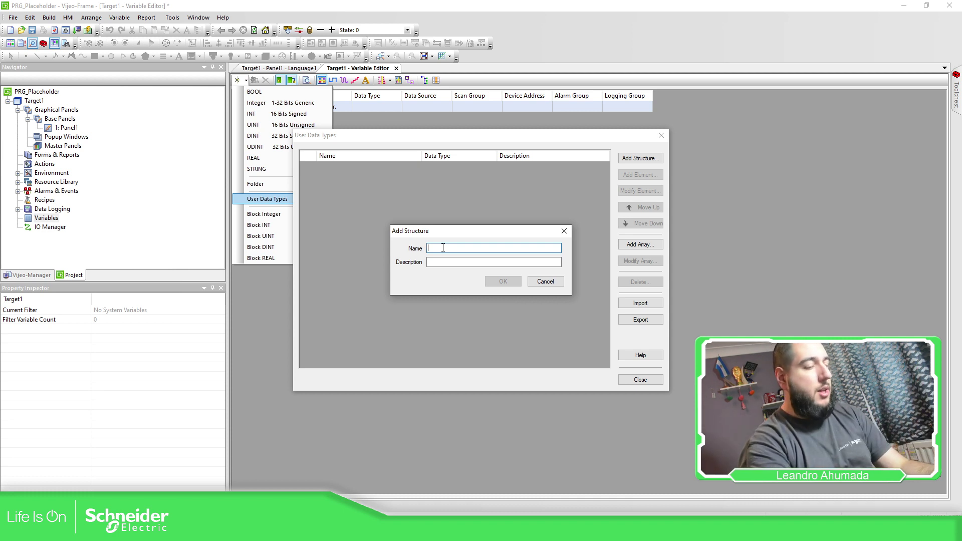
text(stPump)
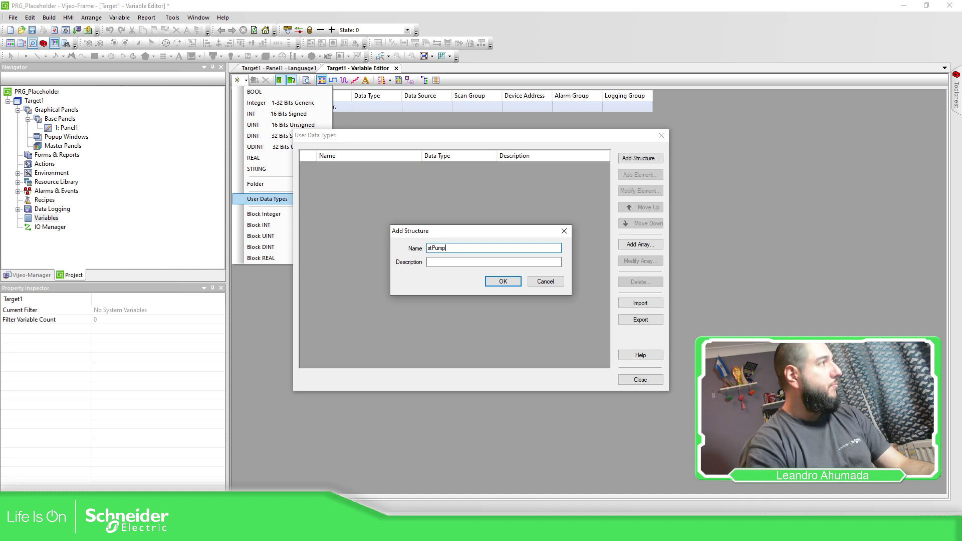
click(445, 262)
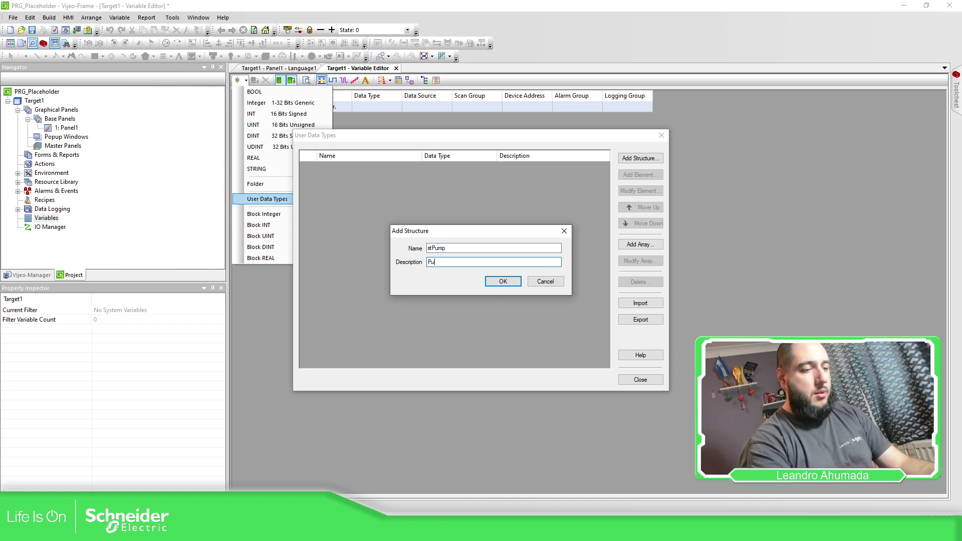
click(502, 282)
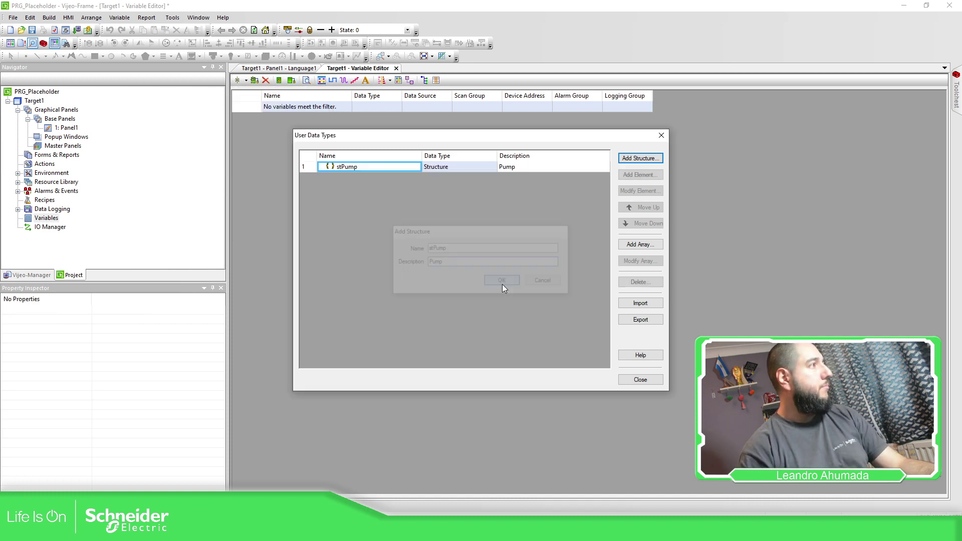
- Add a BOOL element named xRun to the stPump structure
click(317, 167)
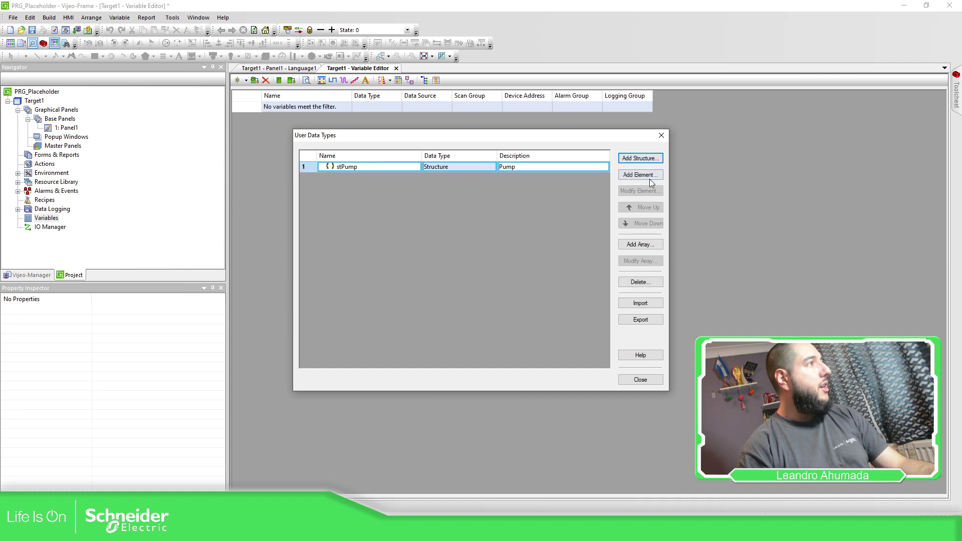
click(652, 176)
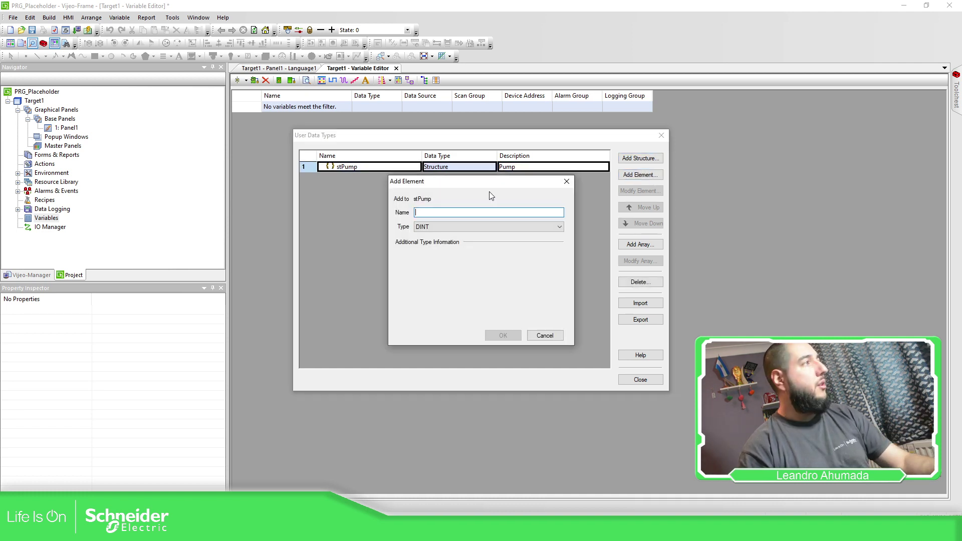
click(481, 227)
click(443, 242)
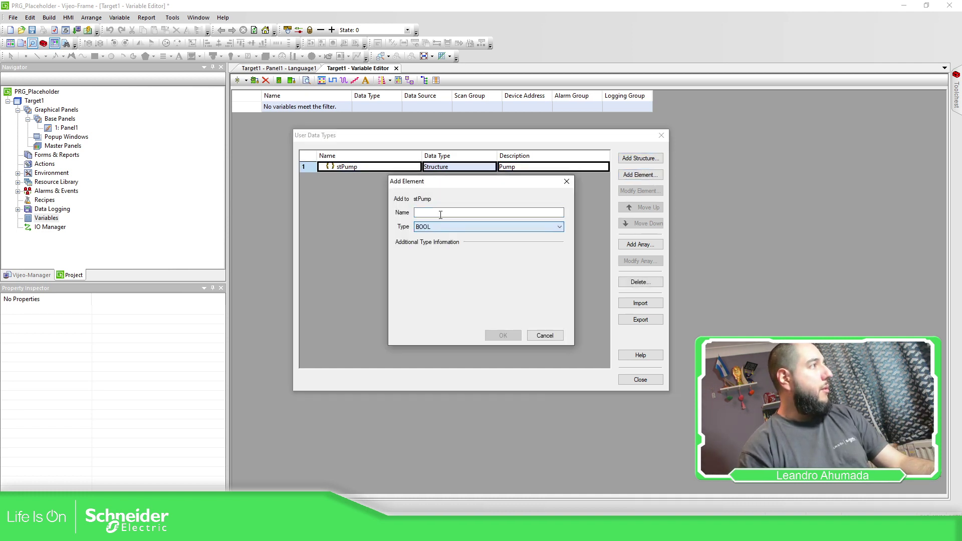
click(441, 212)
text(xRun)
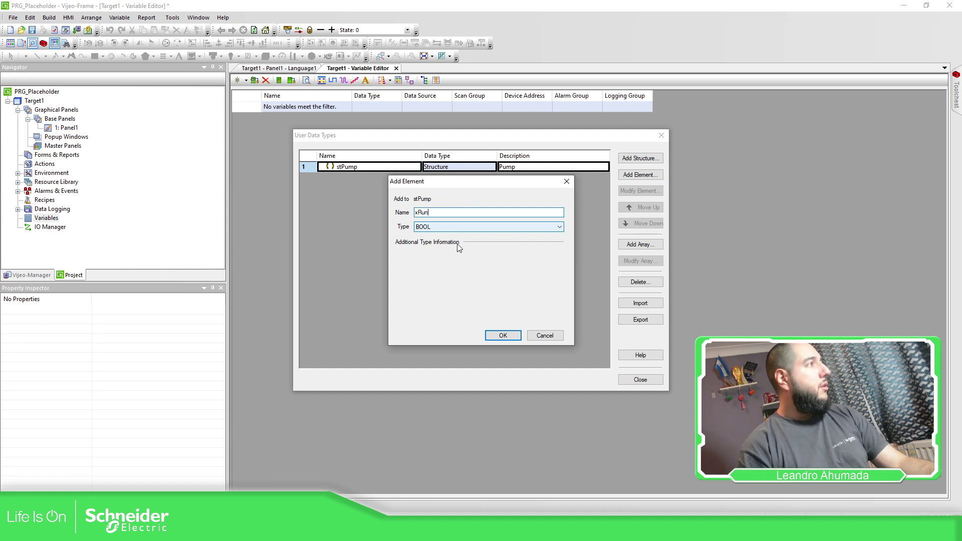
click(504, 335)
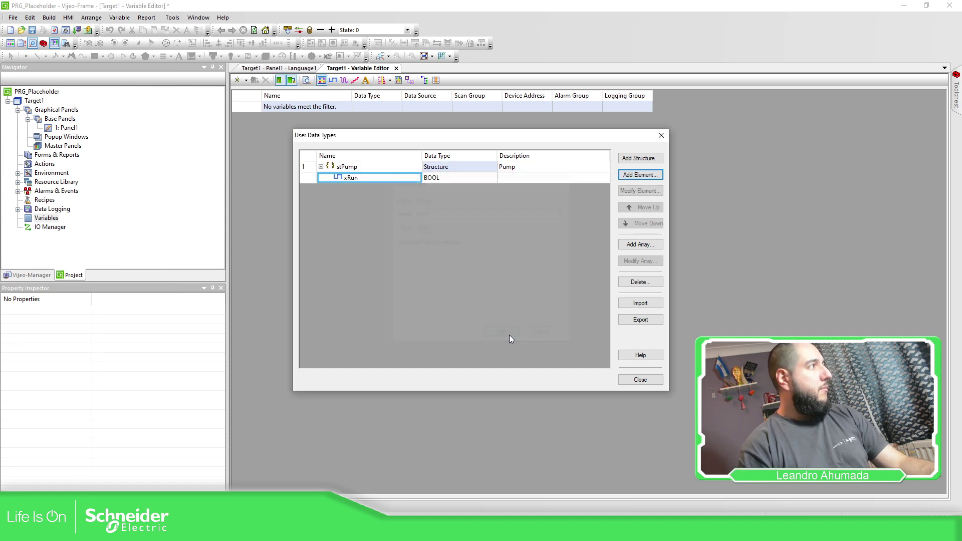
- Add a second BOOL element named xStop to the stPump structure
click(640, 175)
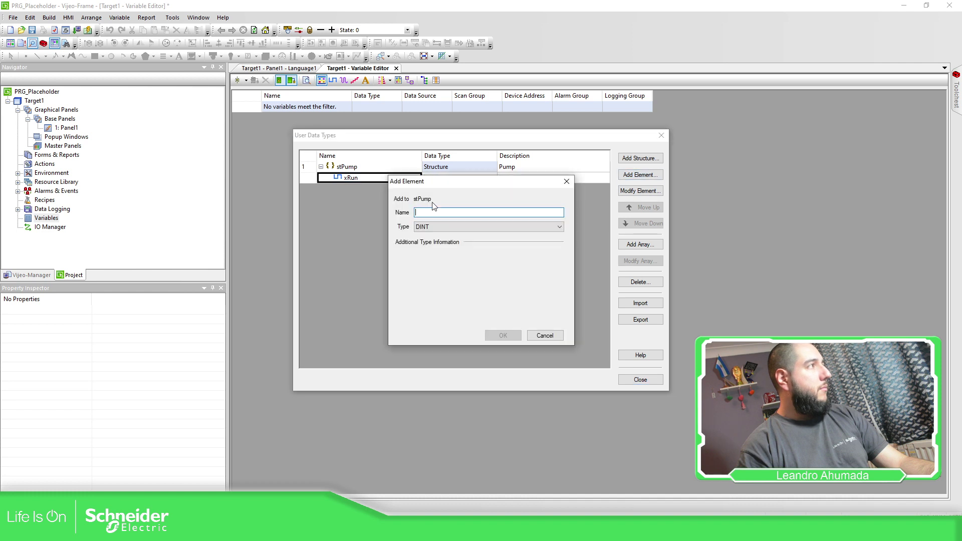
click(432, 228)
click(433, 234)
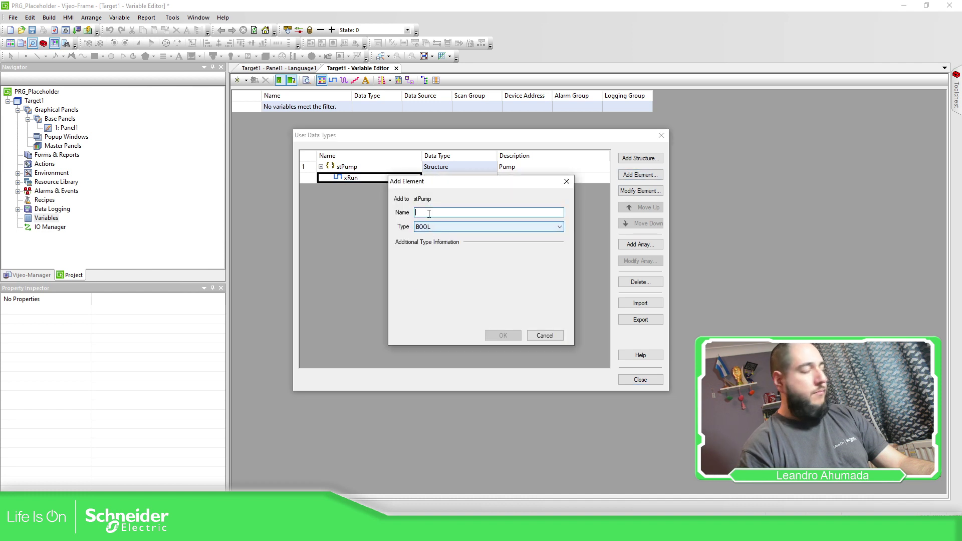
text(xStop)
key(Return)
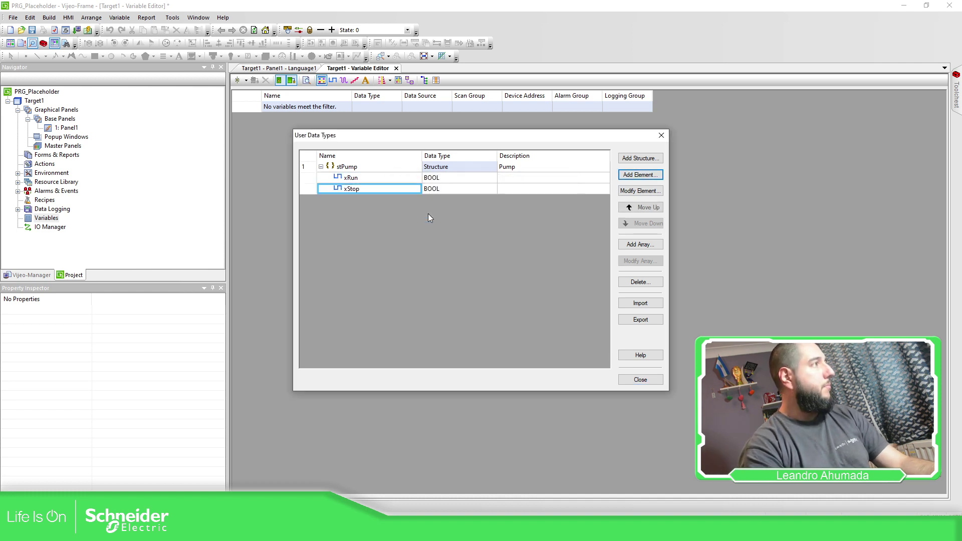
- Add a third BOOL element named xRunning to the stPump structure
click(635, 175)
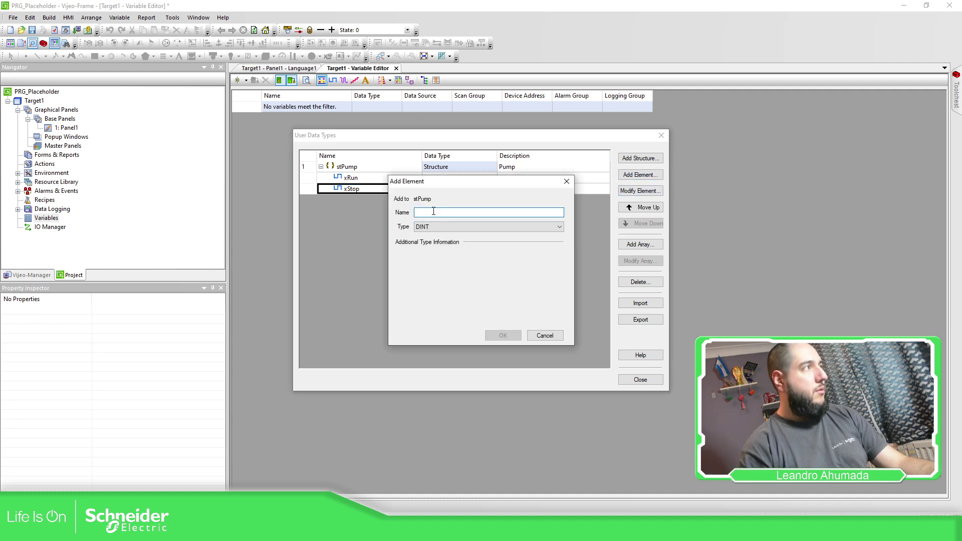
click(441, 226)
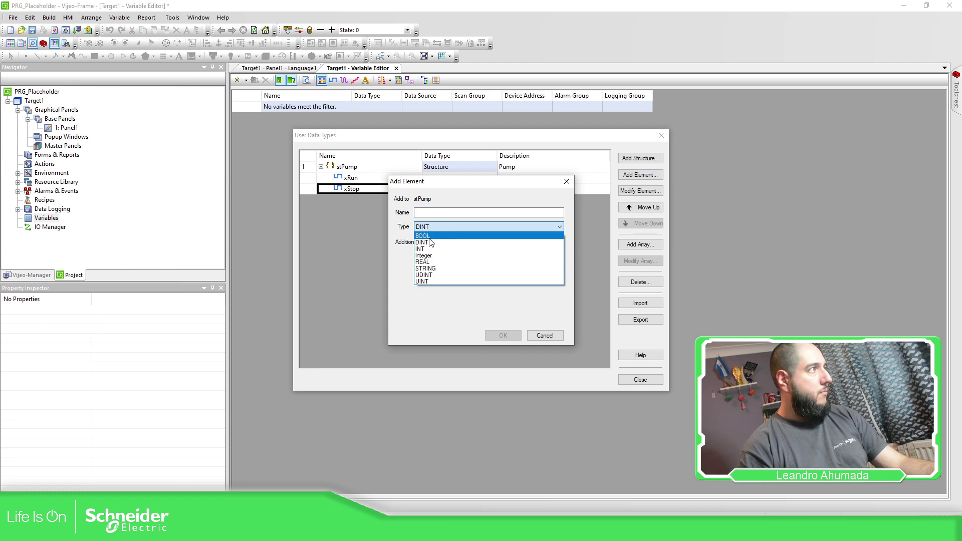
click(444, 232)
click(433, 213)
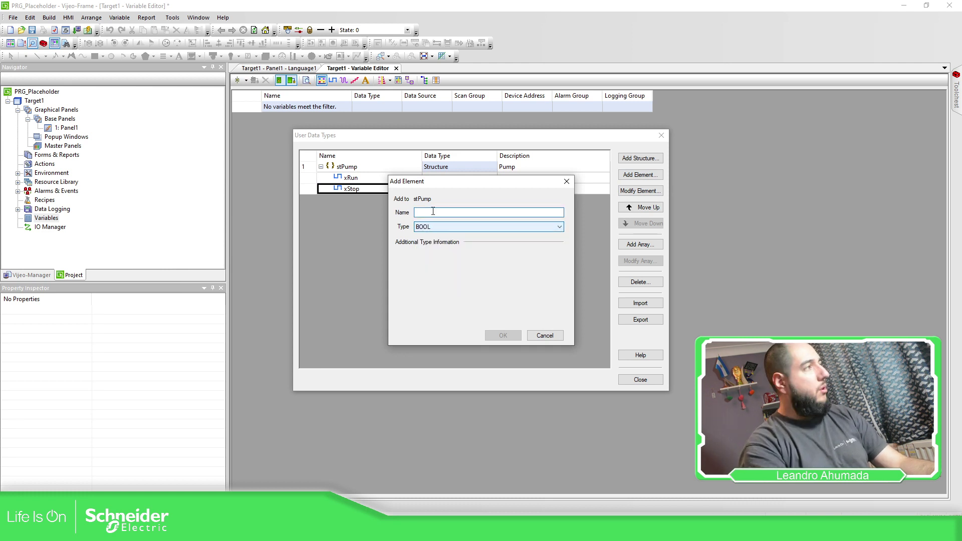
text(xRunning)
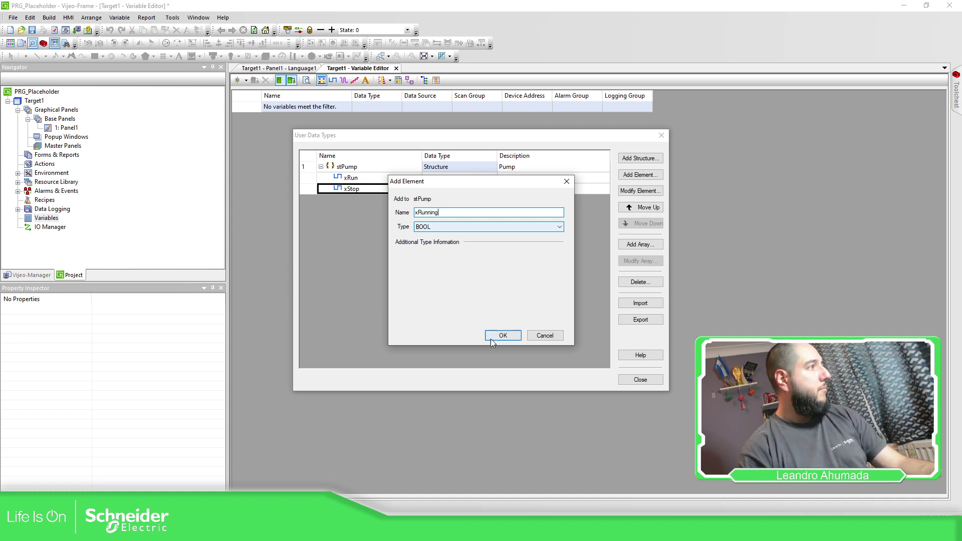
click(491, 339)
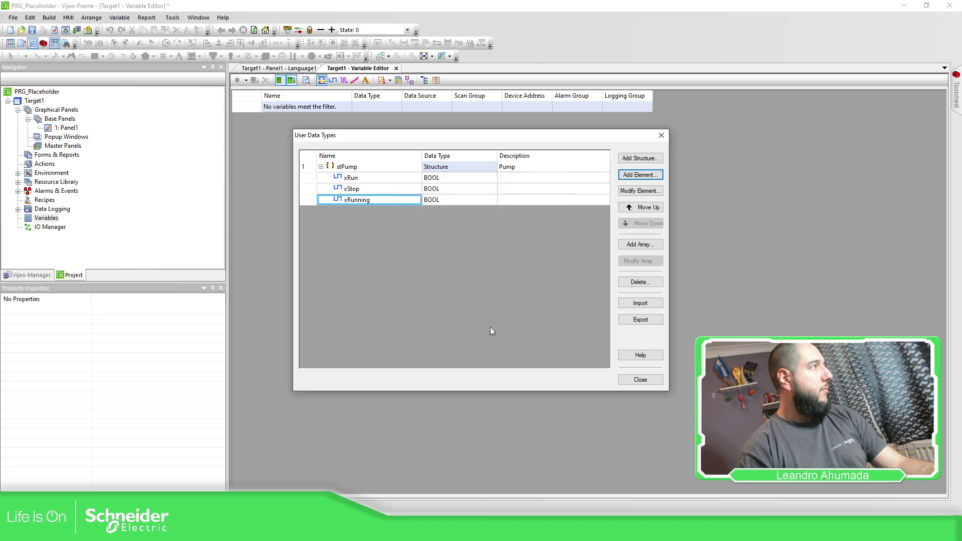
- Add an INT element named iVelocity to the stPump structure
click(652, 159)
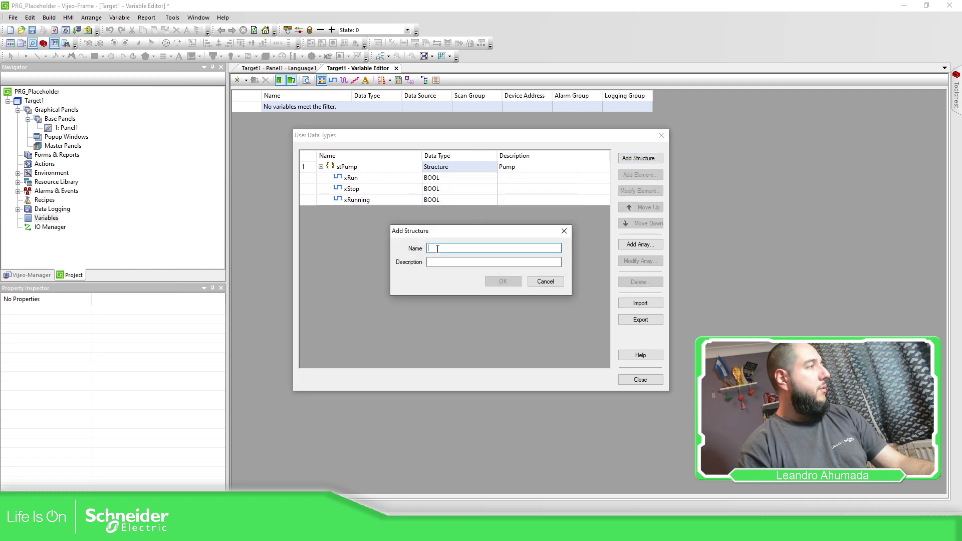
click(545, 281)
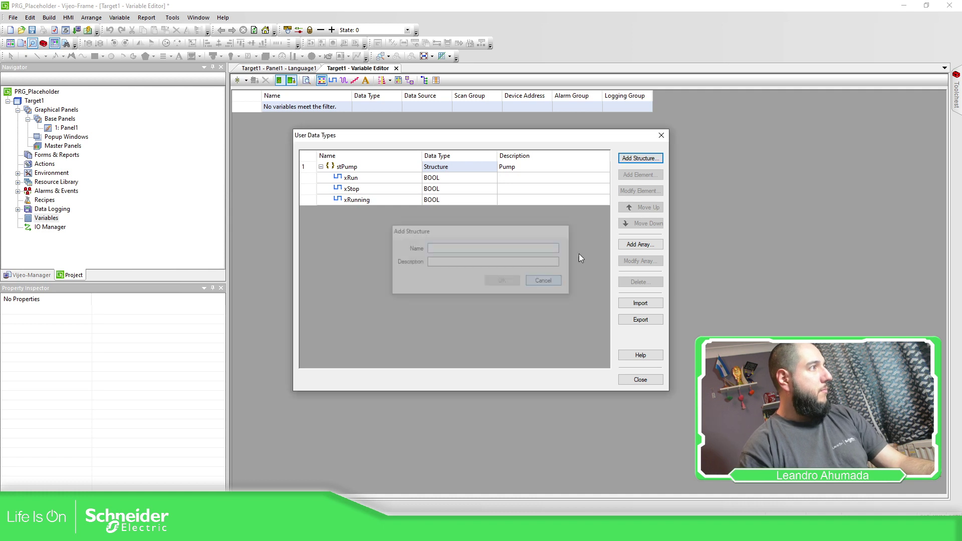
click(365, 168)
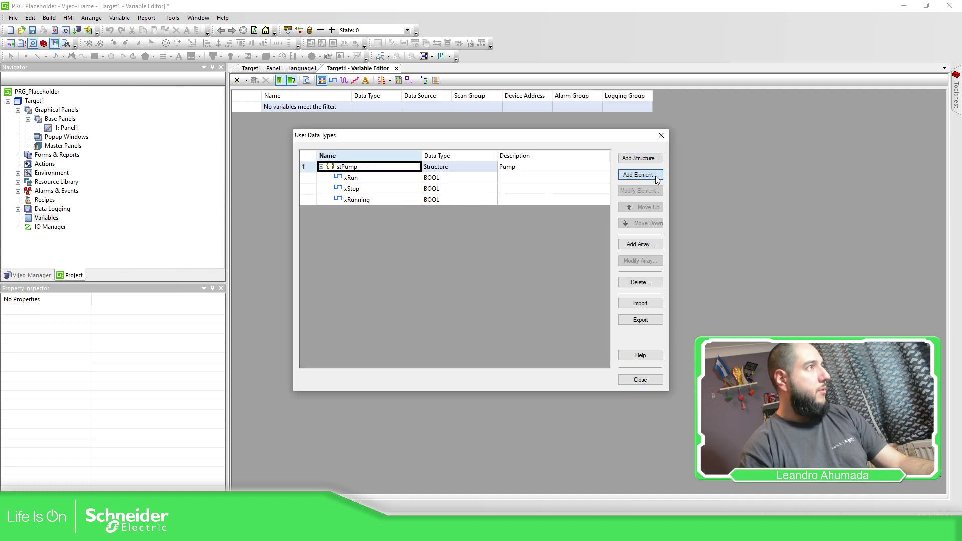
click(657, 179)
click(450, 228)
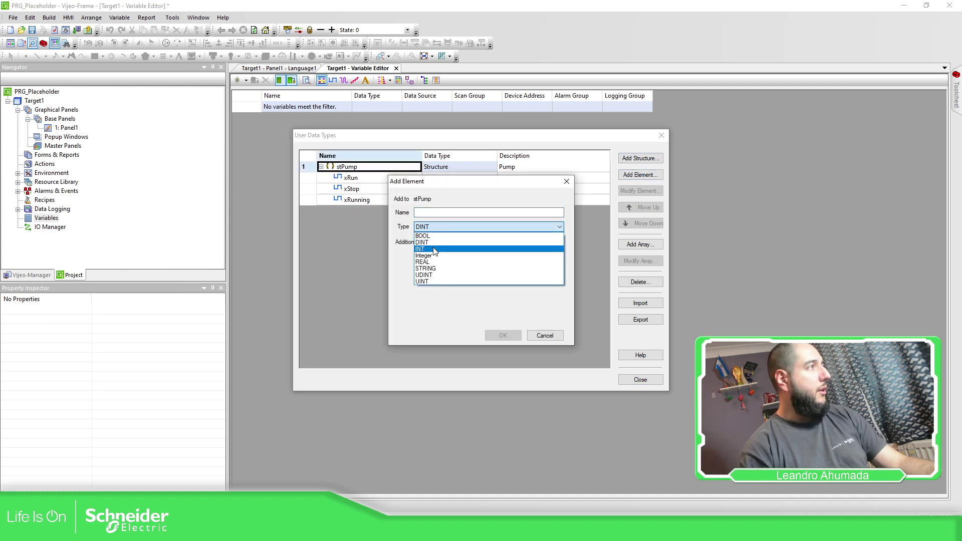
click(434, 250)
click(442, 212)
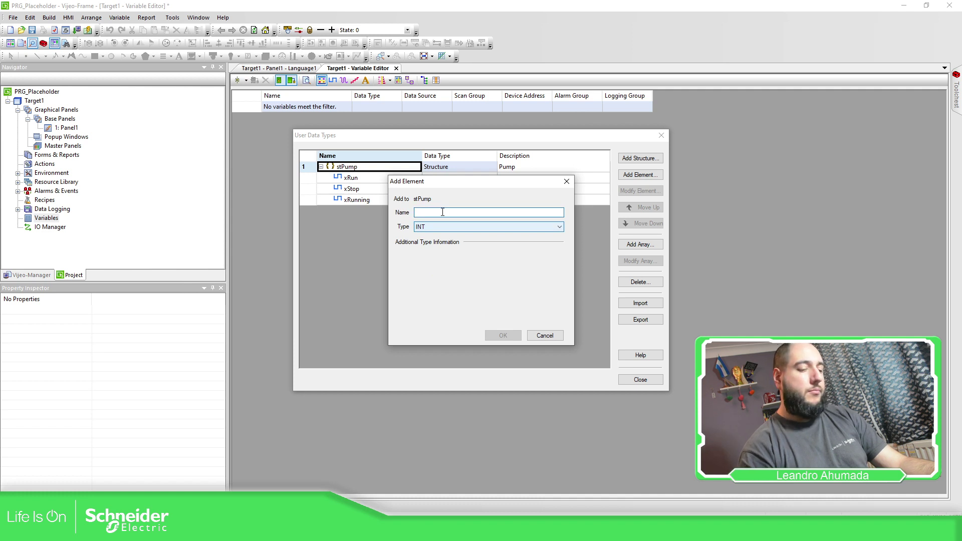
text(iVelocity)
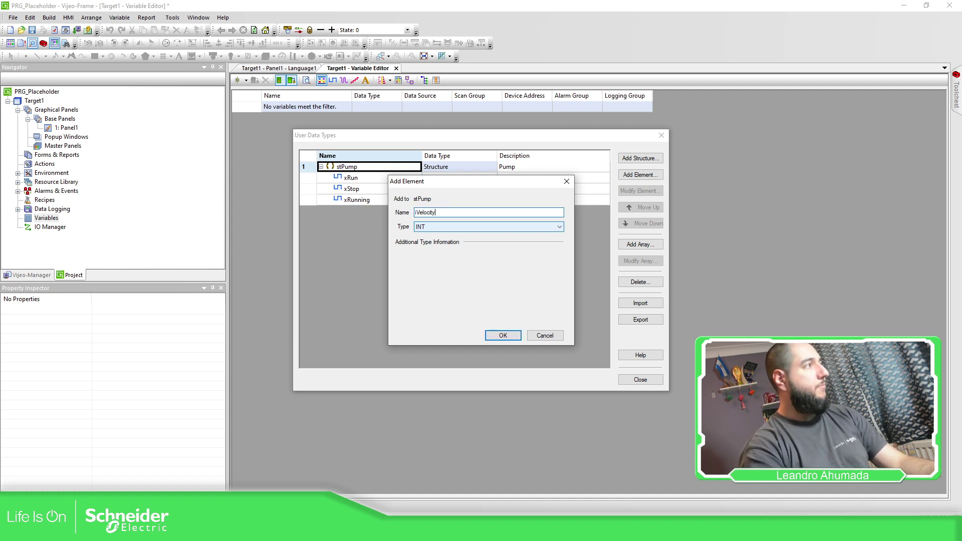
click(503, 335)
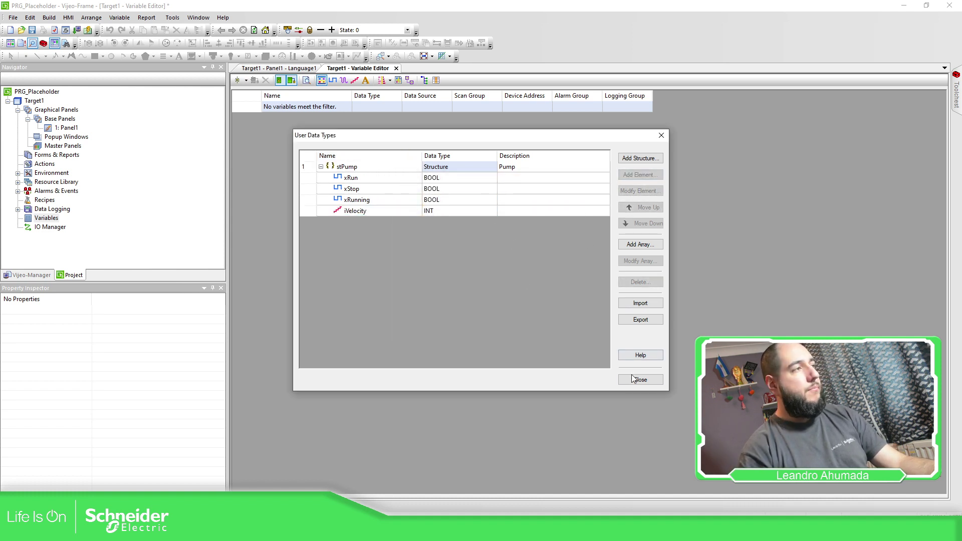
- Set the description of the xRun element to "Command - Run"
double_click(506, 177)
text(Co)
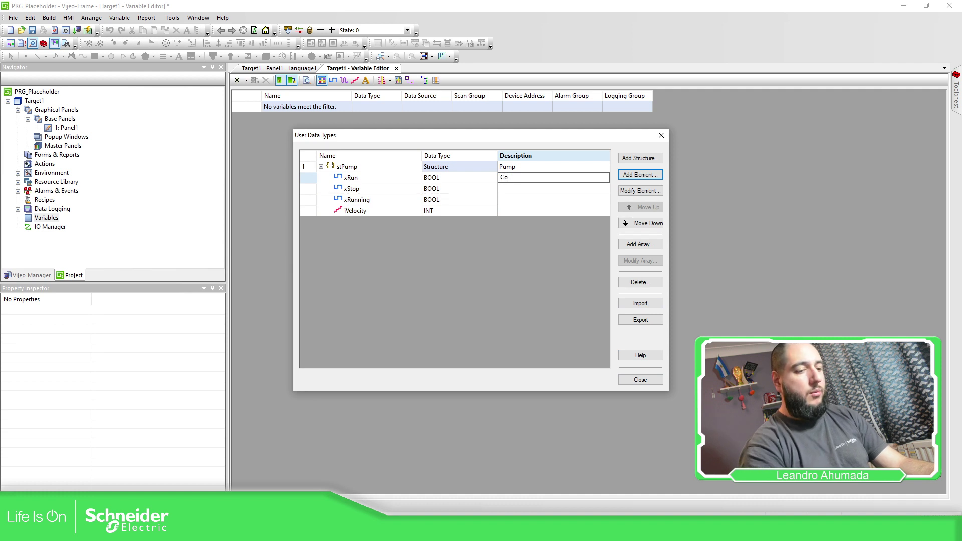
text(mmand - Run)
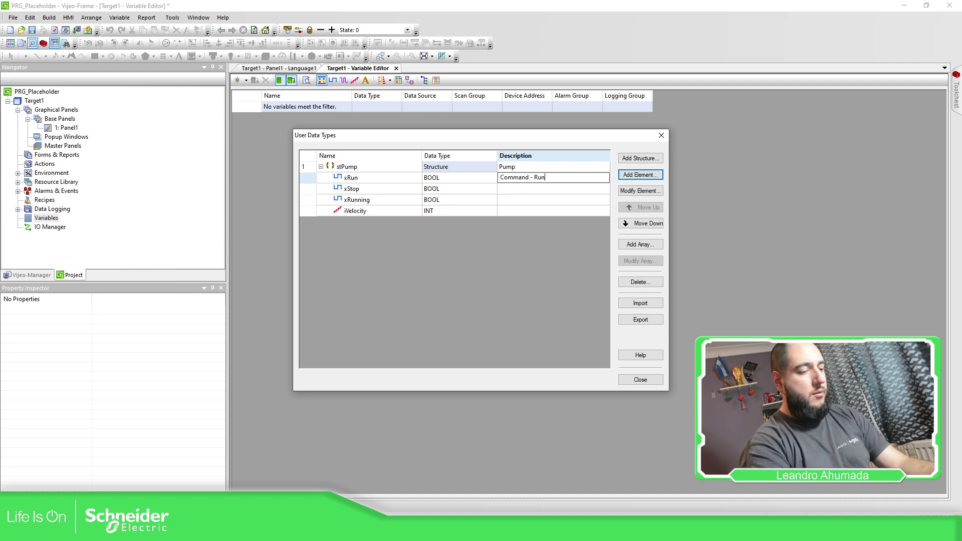
key(Return)
- Copy the xRun description to the xStop element and change it to "Command - Stop"
key(ctrl+c)
double_click(517, 193)
key(ctrl+v)
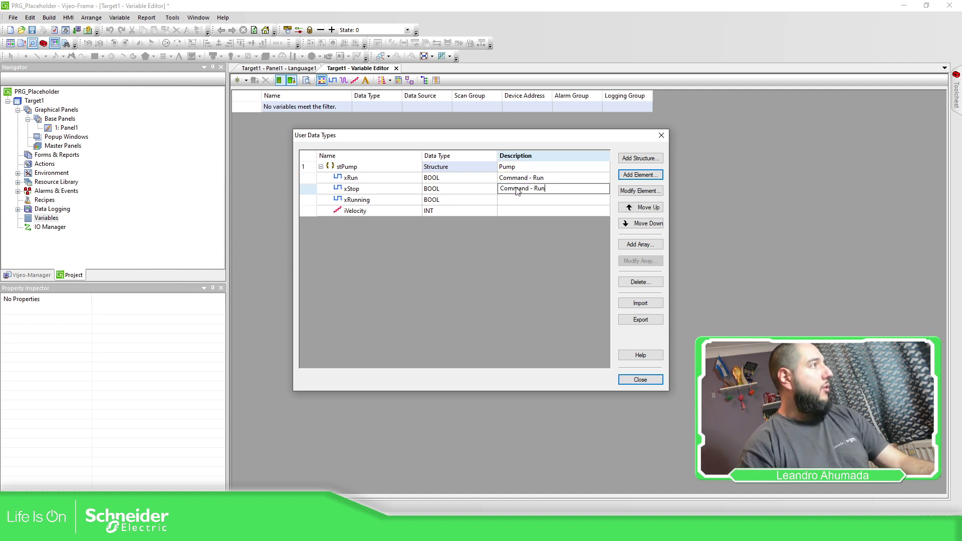
key(BackSpace)
text(Stop)
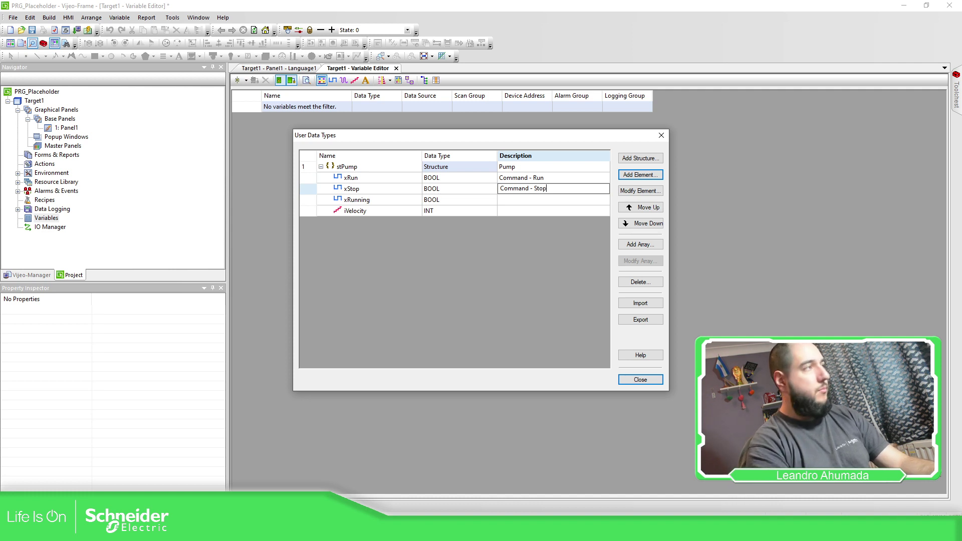
key(Return)
- Set the description of the xRunning element to "Indication - Running"
double_click(527, 200)
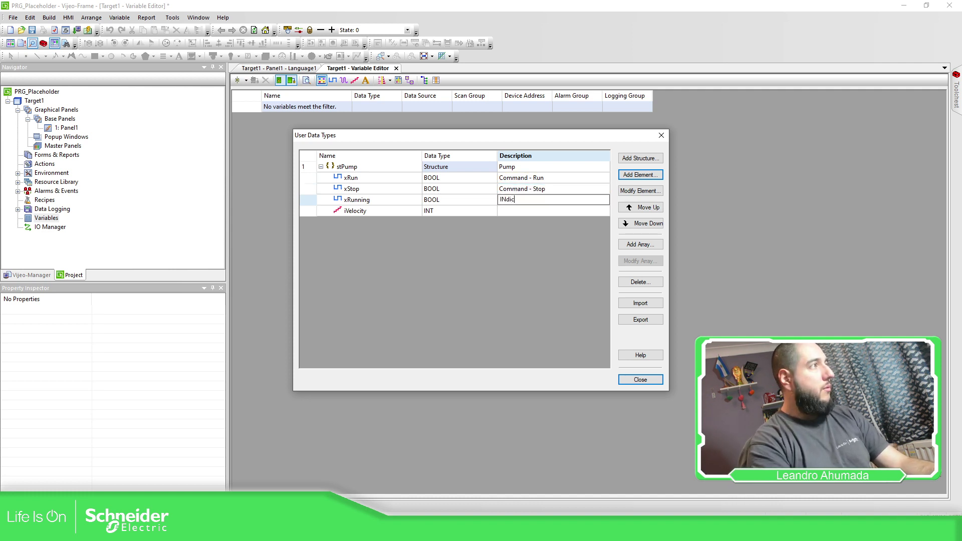
text(INdic)
key(BackSpace)
key(BackSpace)
key(BackSpace)
key(BackSpace)
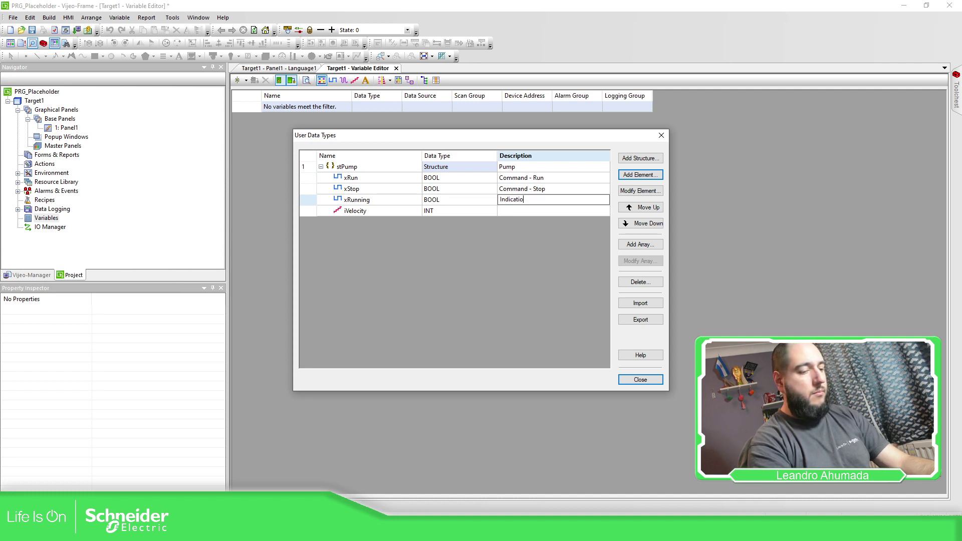
text(ndication - Run)
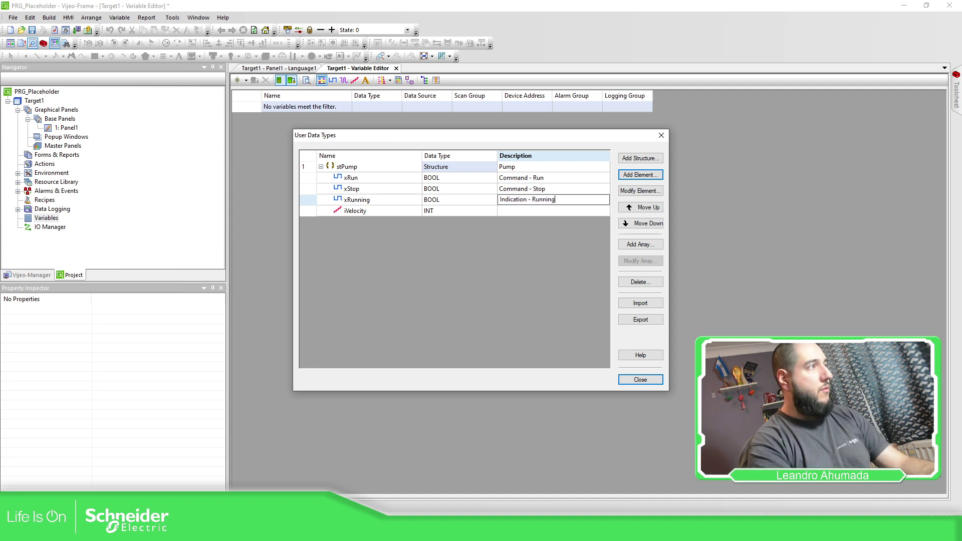
text(ning)
key(Return)
- Set the description of the iVelocity element to "Setpoint velocity" and close the user data types dialog
double_click(514, 211)
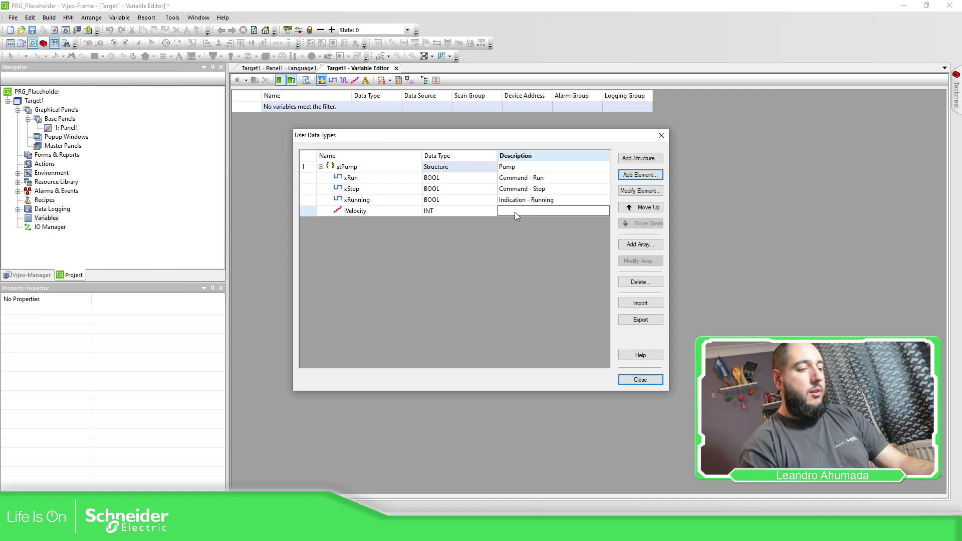
text(Setpoint )
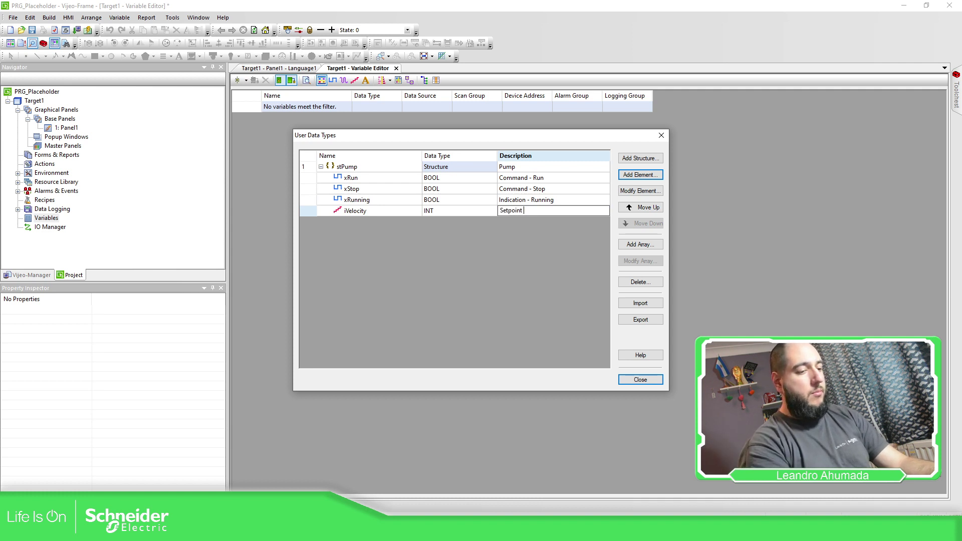
text(velocity)
key(Return)
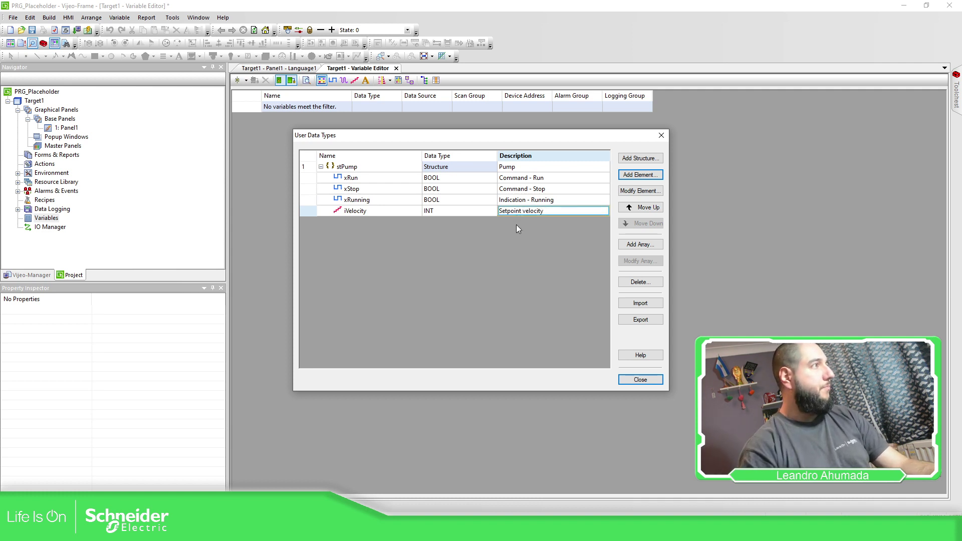
click(638, 379)
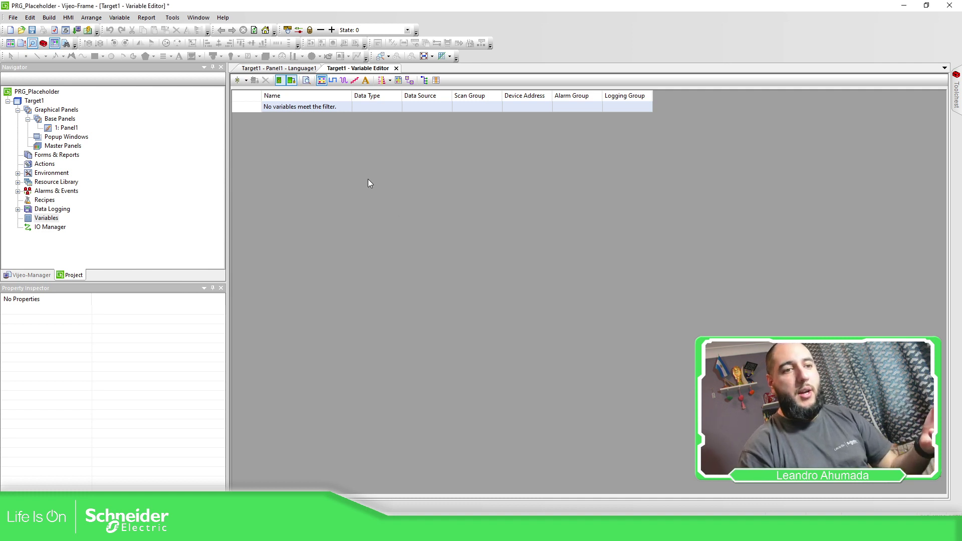
- Create a variable of the user data type stPump, name it MyPumo01 and expand its elements
click(246, 80)
mouse_move(283, 201)
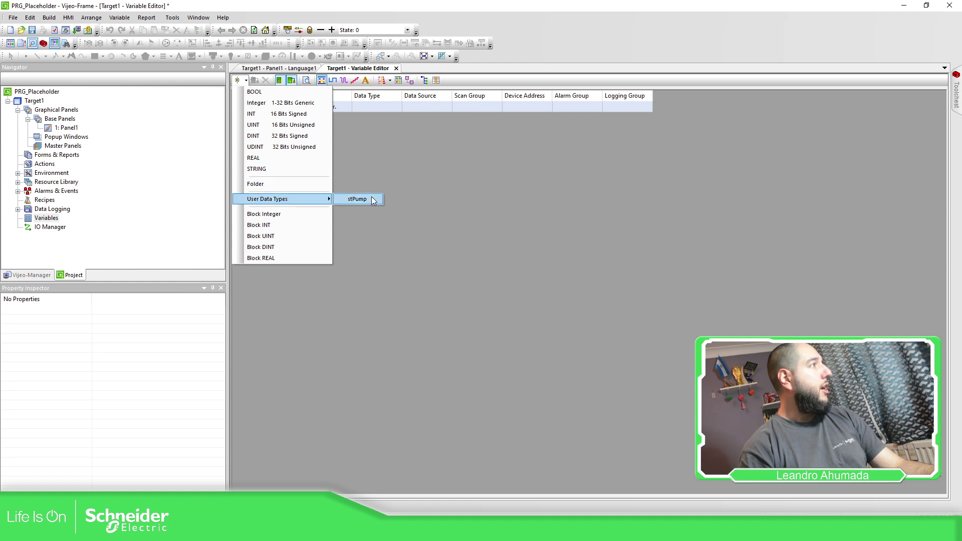
click(371, 200)
double_click(318, 106)
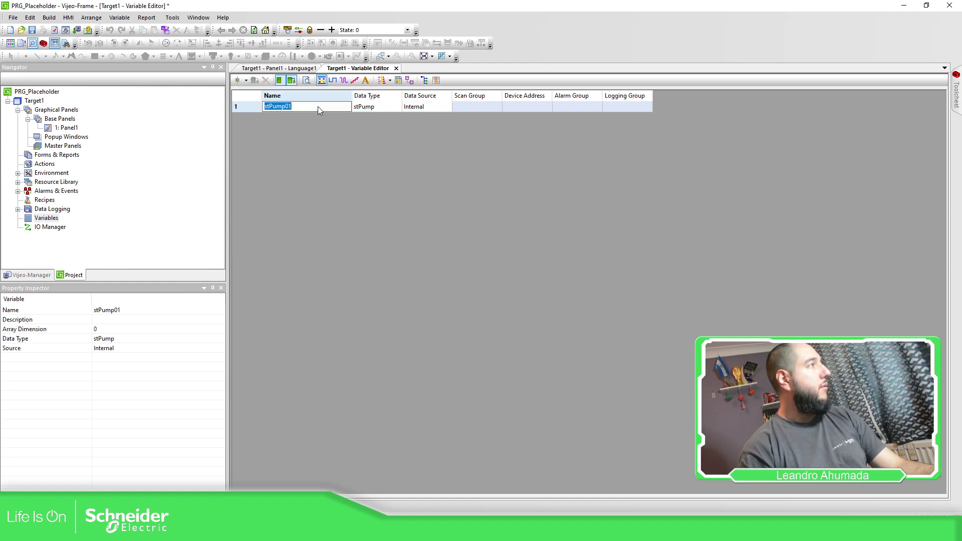
text(MyPumo)
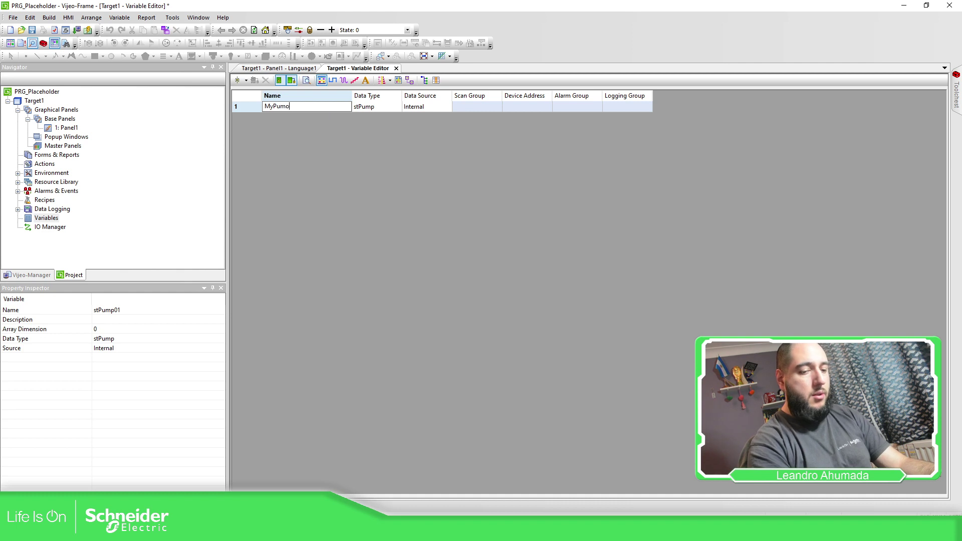
text(01)
key(Return)
click(291, 146)
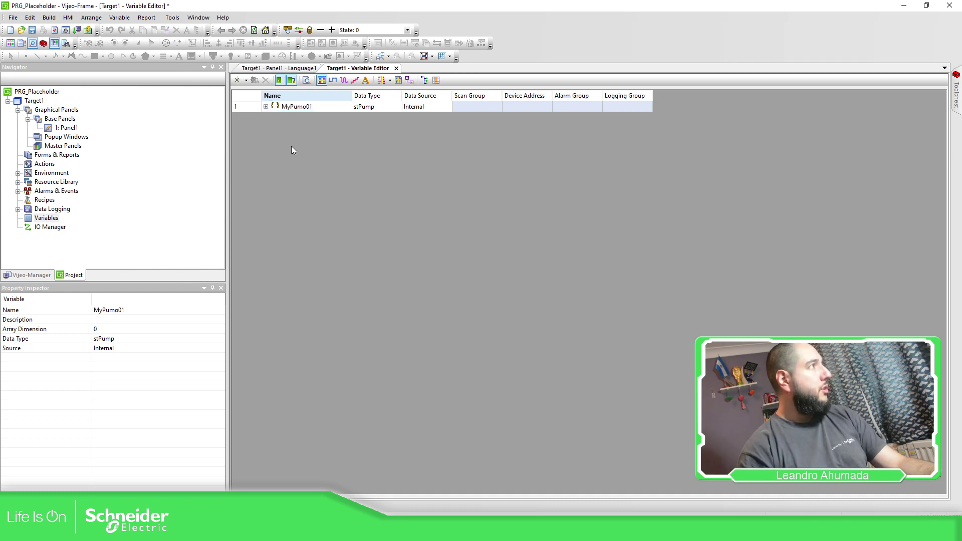
click(265, 107)
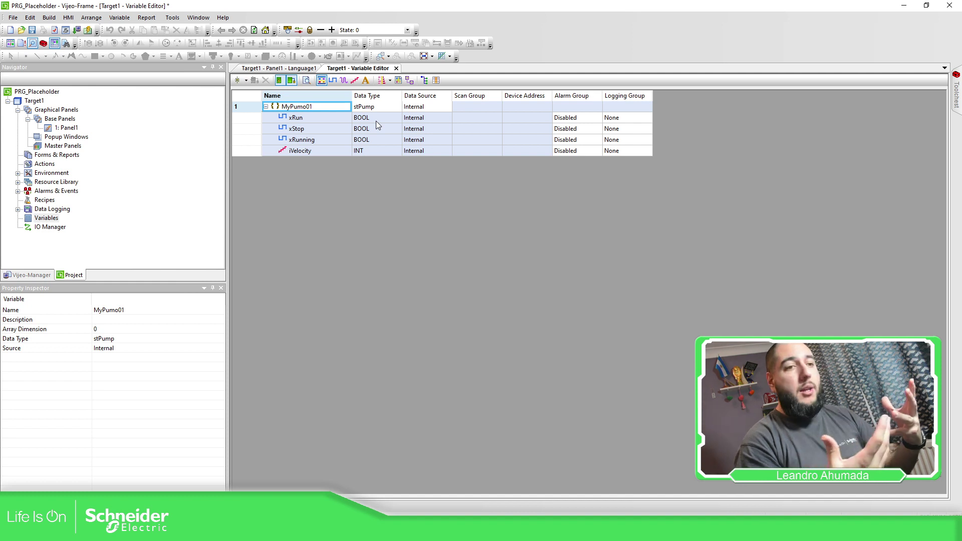
- Add a Schneider Electric Modbus TCP/IP driver with Modbus Equipment to the IO Manager
right_click(54, 229)
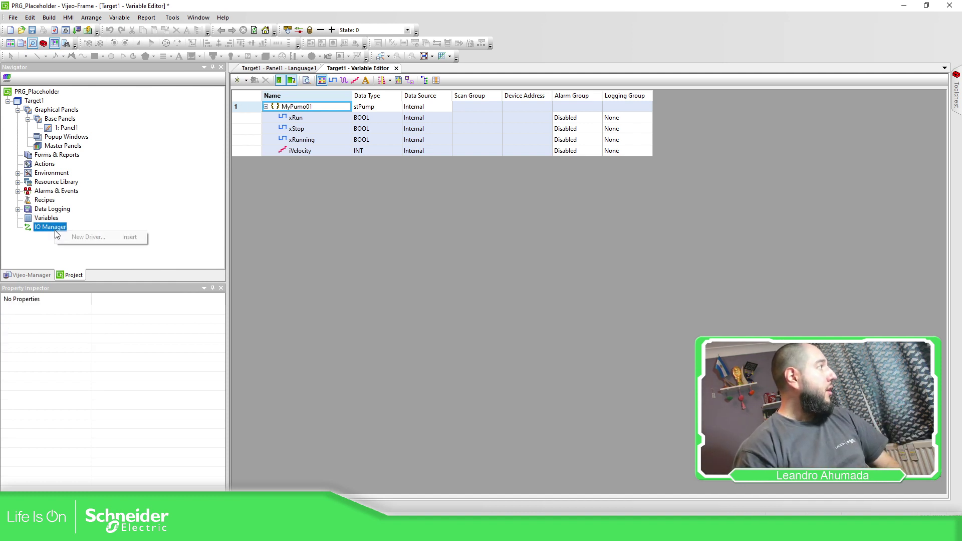
click(88, 237)
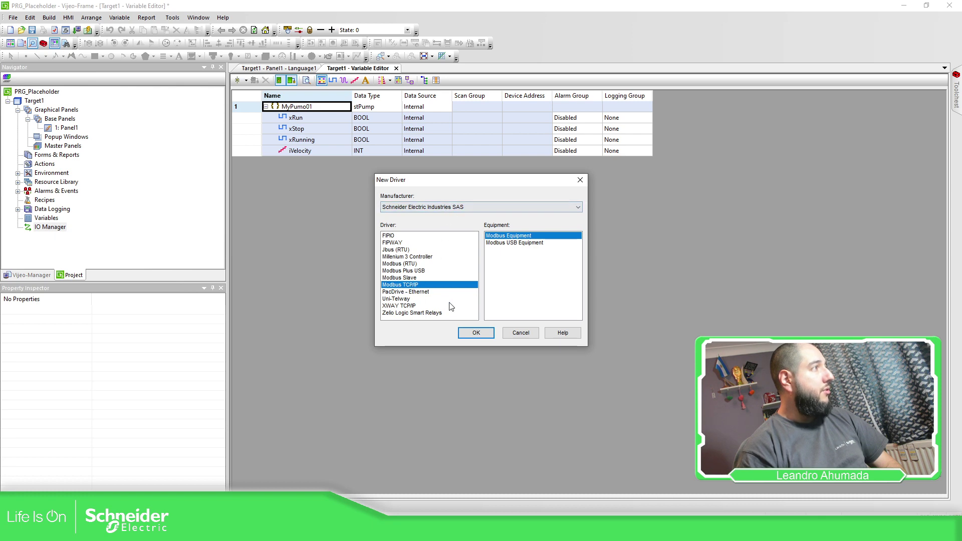
click(476, 333)
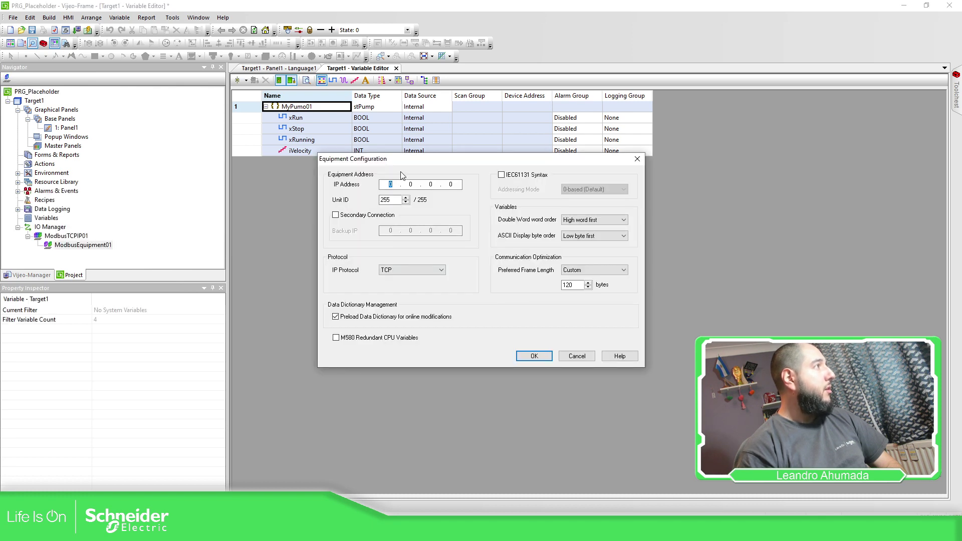
- Configure the Modbus equipment with IP address 127.0.0.1, IEC61131 syntax, 0-based addressing and low word first for double words
text(0.0.1)
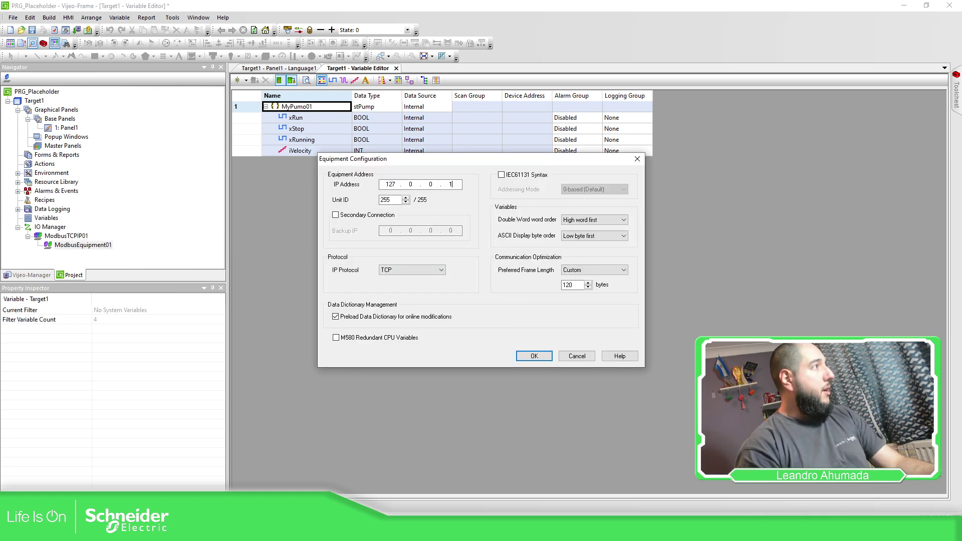
click(501, 175)
click(593, 189)
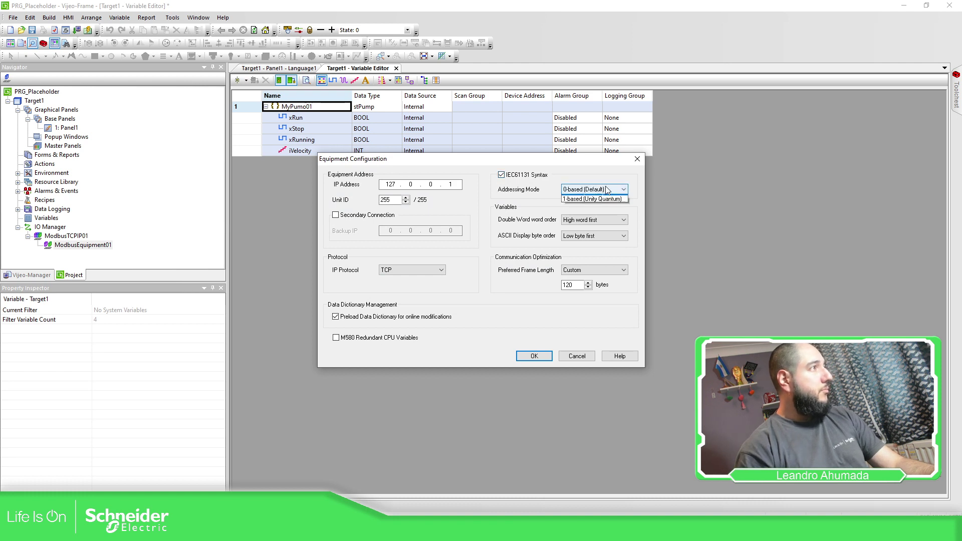
click(592, 198)
click(594, 220)
click(577, 235)
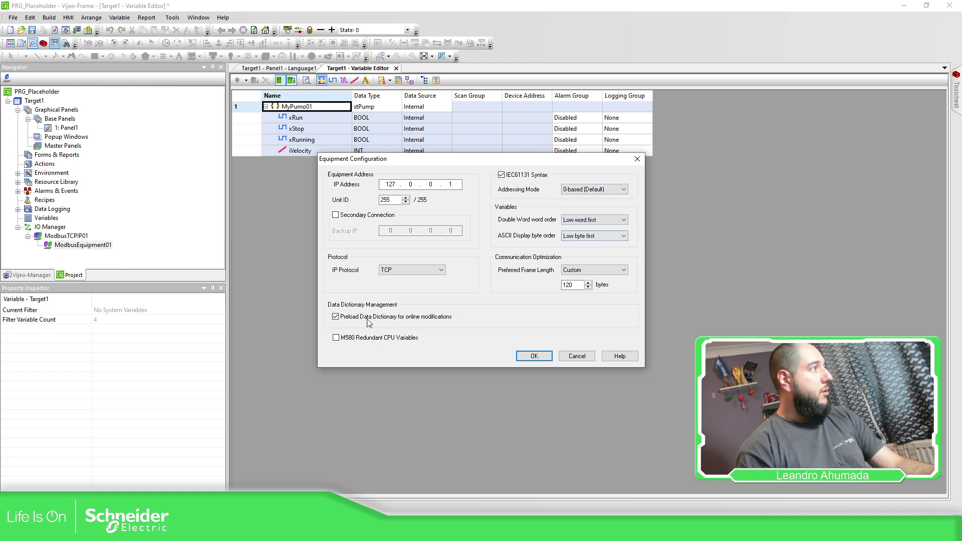
click(367, 321)
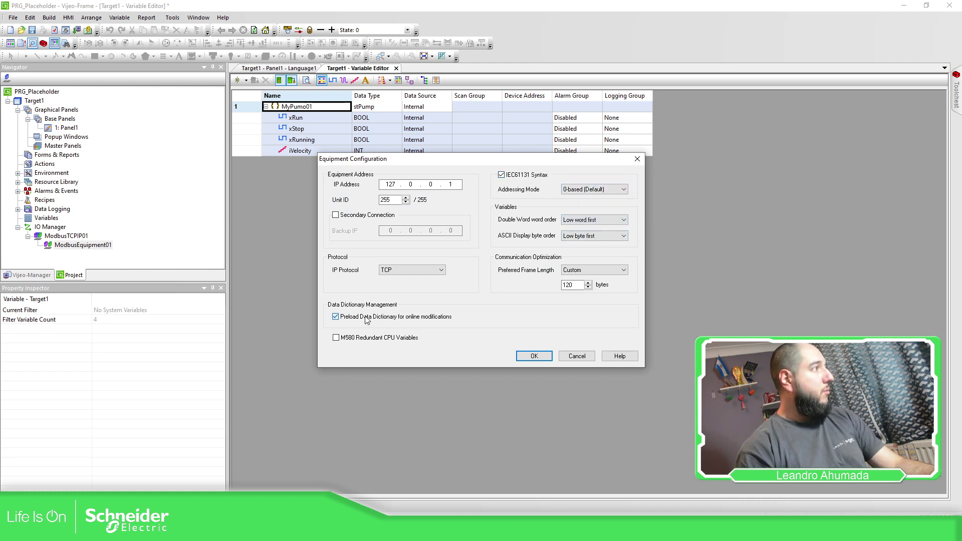
click(534, 357)
click(523, 302)
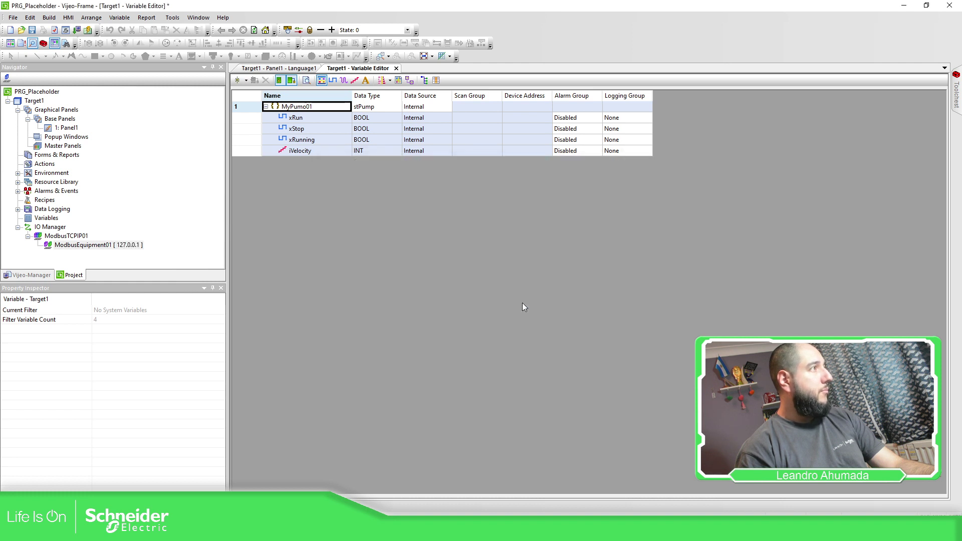
- Rename the Modbus equipment under ModbusTCPIP01 as MyM221
right_click(98, 243)
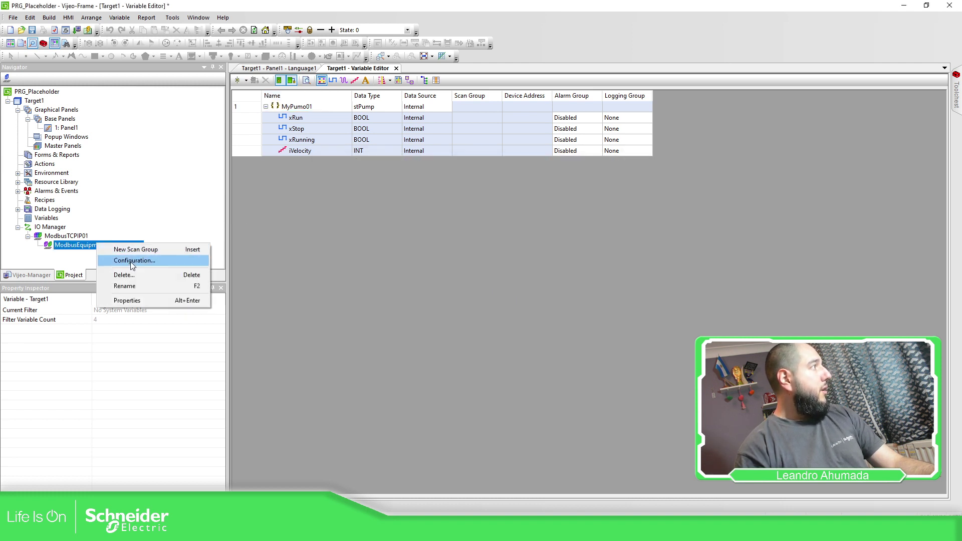
click(127, 286)
text(M)
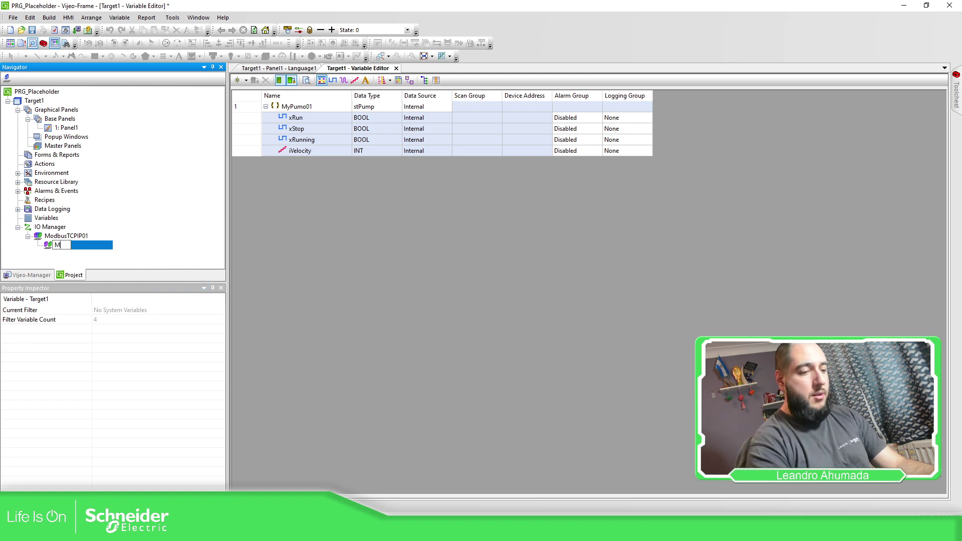
text(yM221)
key(Return)
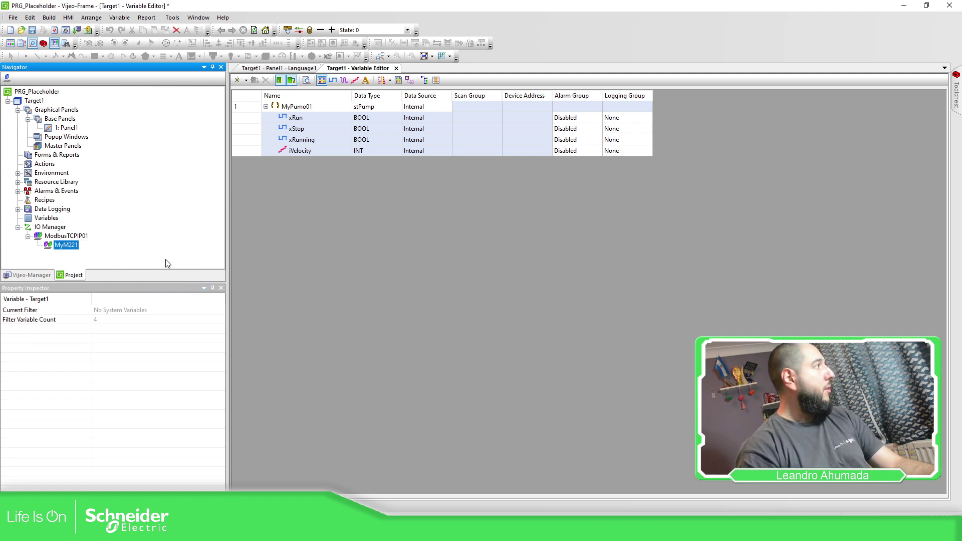
click(316, 222)
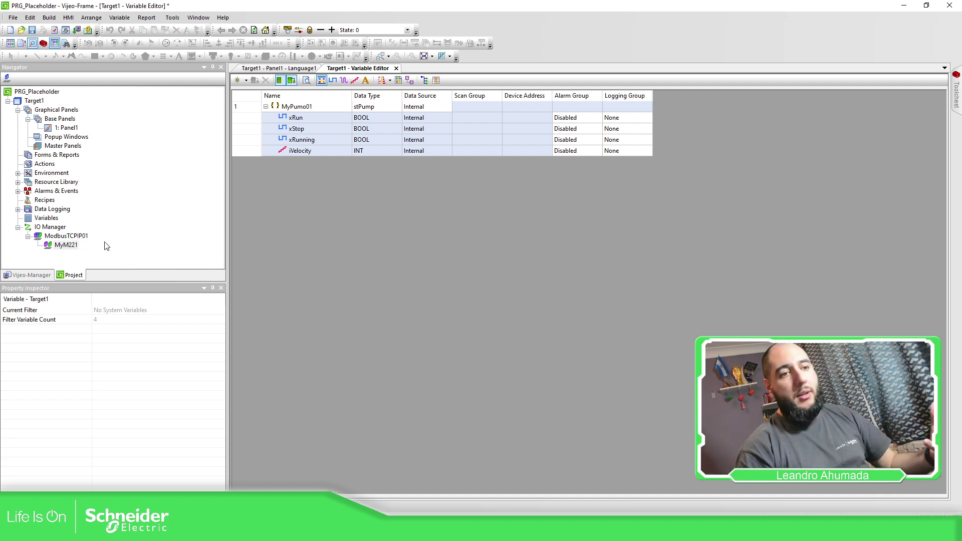
- Set the data source of the MyPumo01 variable to External, using the MyM221 scan group
click(322, 115)
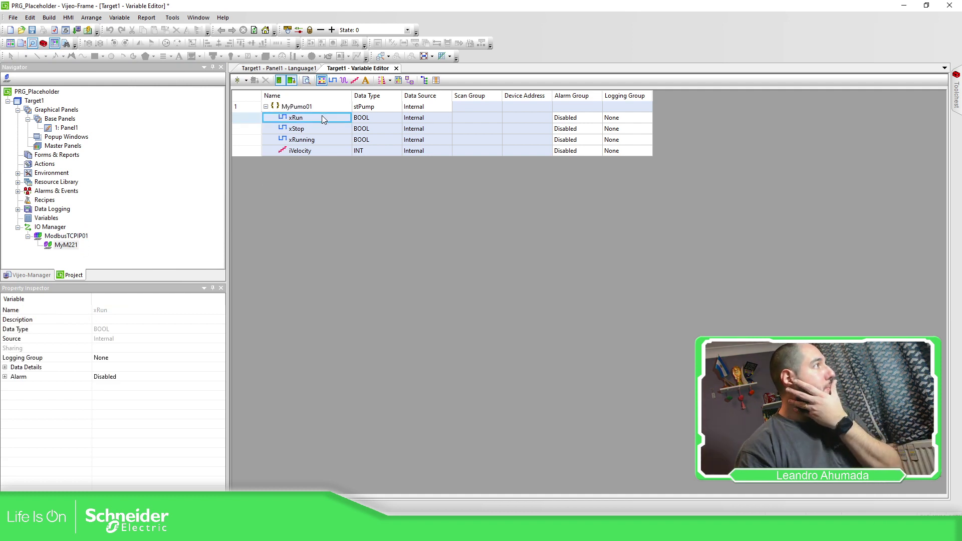
click(421, 106)
click(421, 106)
click(421, 128)
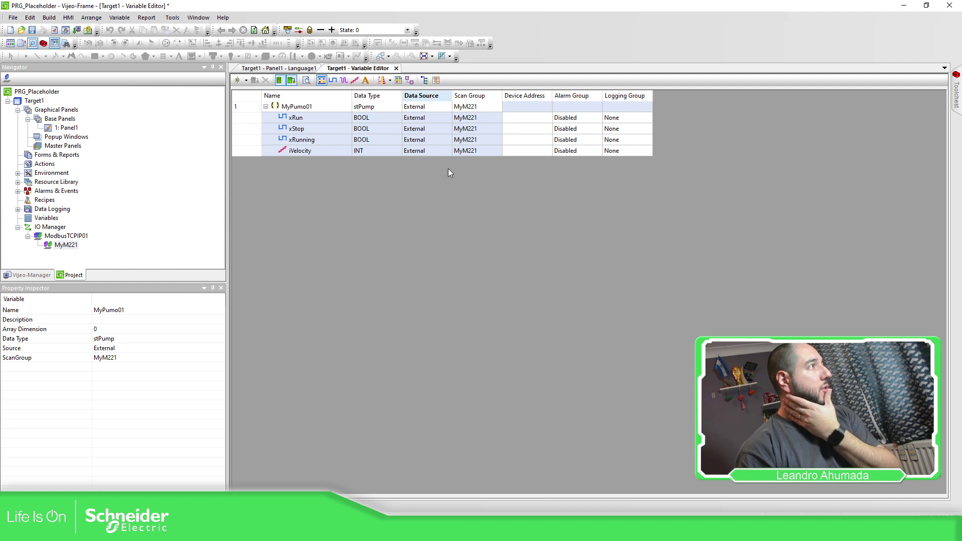
- Set the device address of xRun to %MW10:X0, using the %MWi:Xj format with offset 10 and bit 0
click(521, 118)
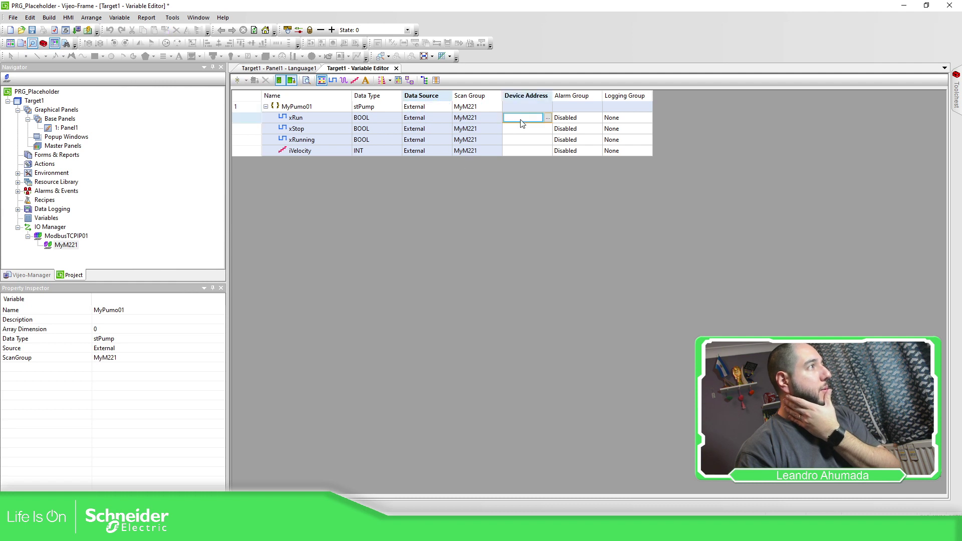
click(547, 128)
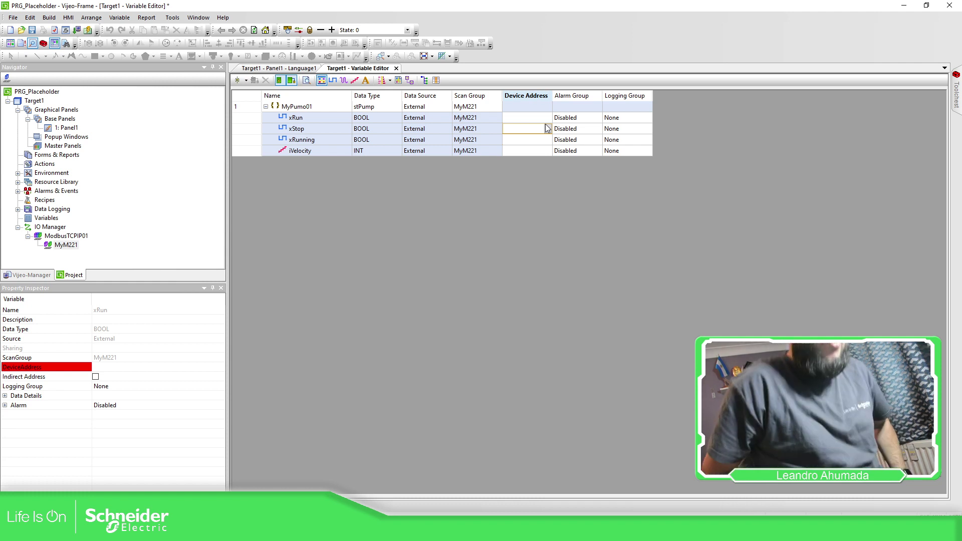
click(526, 118)
click(548, 118)
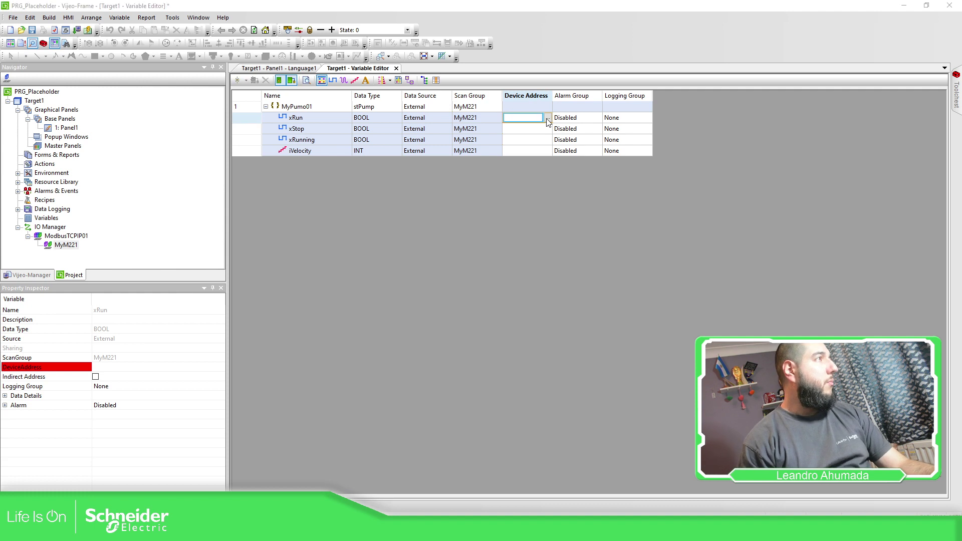
click(516, 227)
click(469, 250)
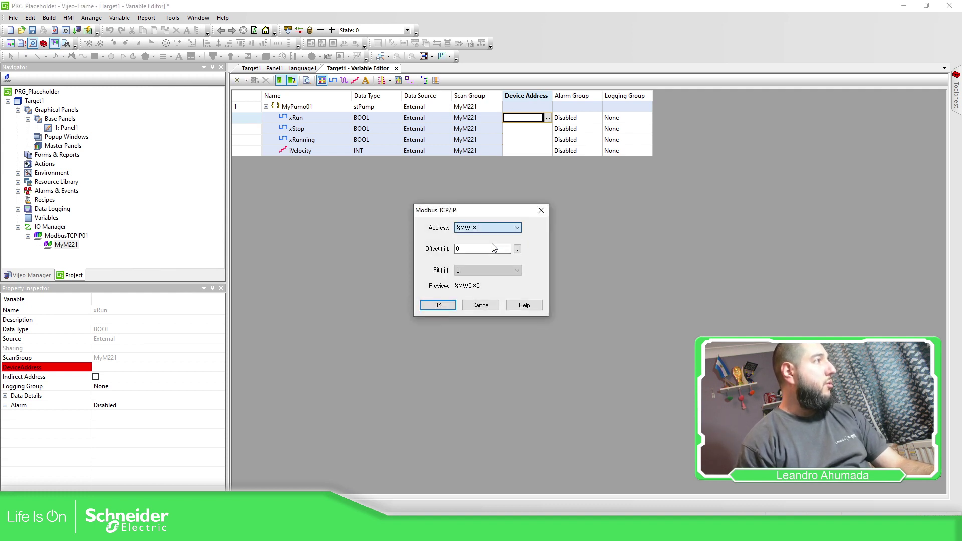
text(1)
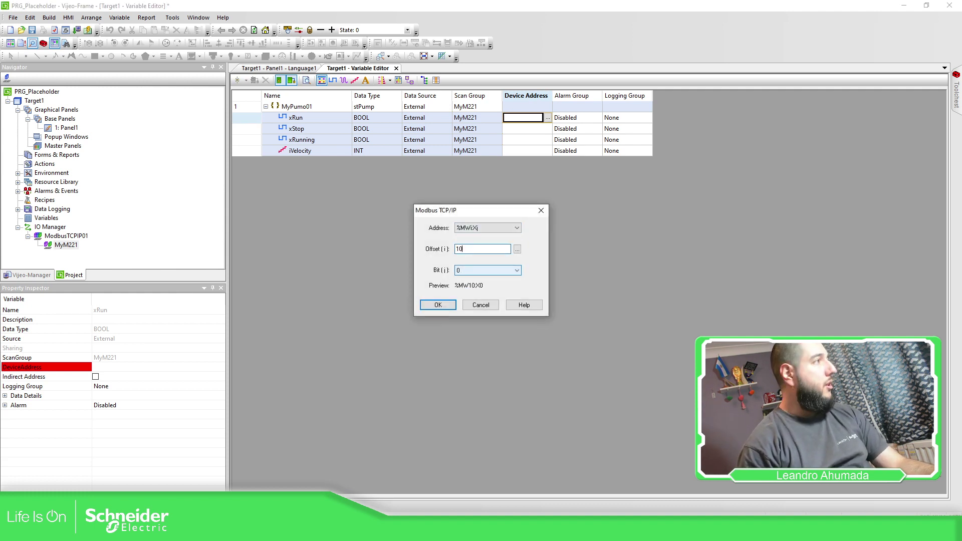
click(438, 305)
- Set the device address of xStop to %MW10:X2, using the %MWi:Xj format with offset 10 and bit 2
click(532, 130)
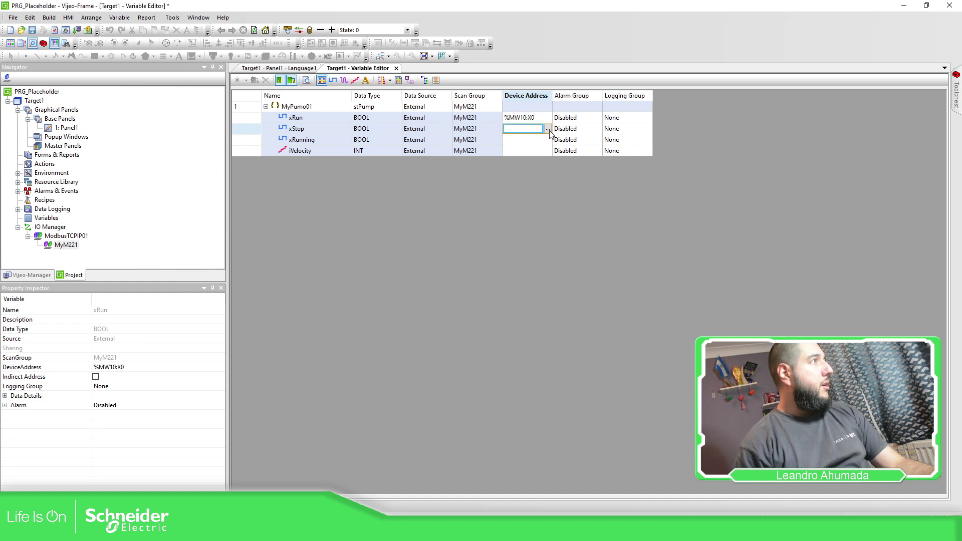
click(548, 129)
click(516, 228)
click(476, 250)
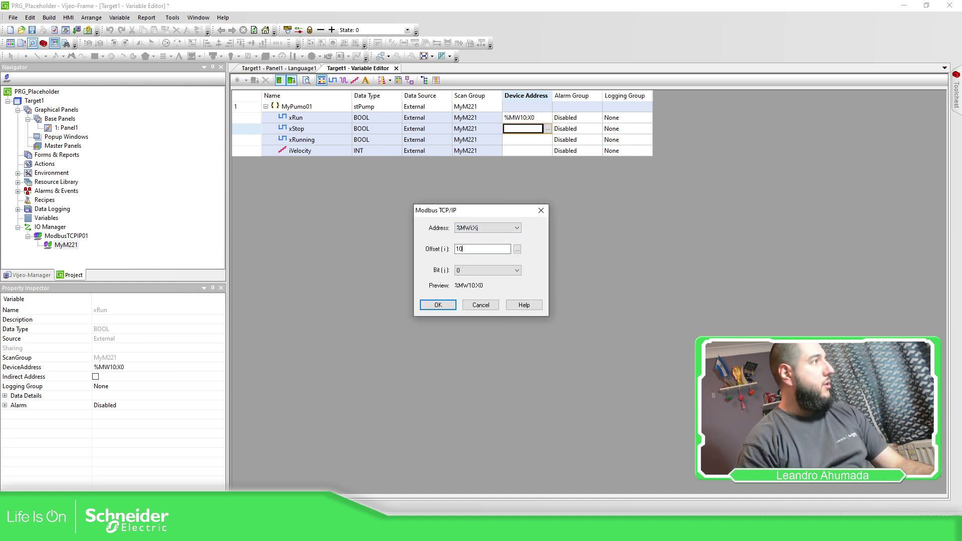
click(461, 270)
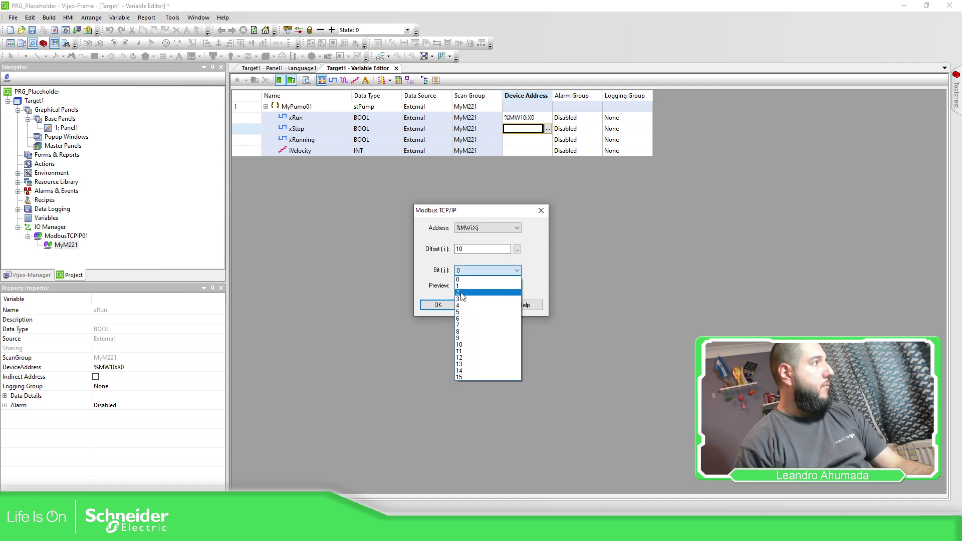
click(466, 290)
click(438, 305)
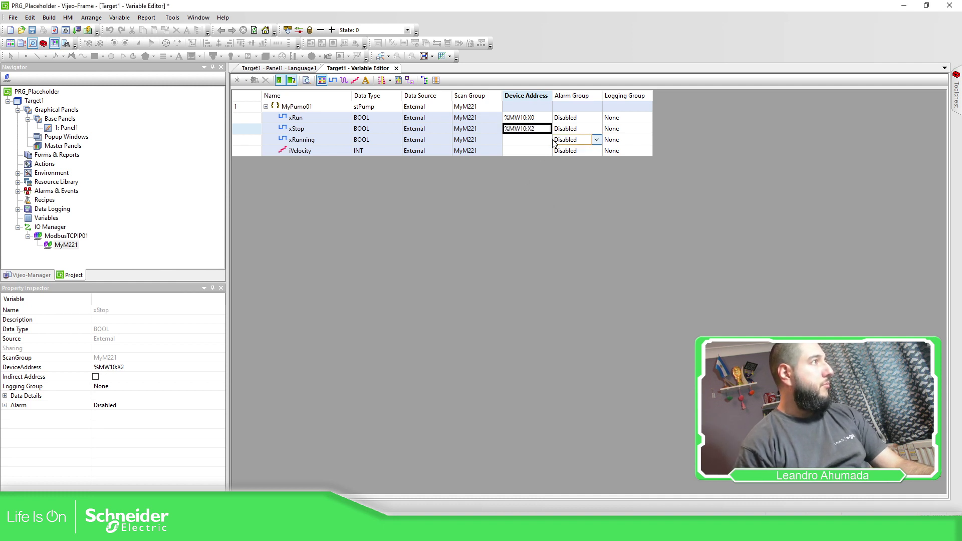
- Set the device address of xRunning to %MW11:X0, using the %MWi:Xj format with offset 11 and bit 0
click(545, 140)
click(547, 141)
click(496, 229)
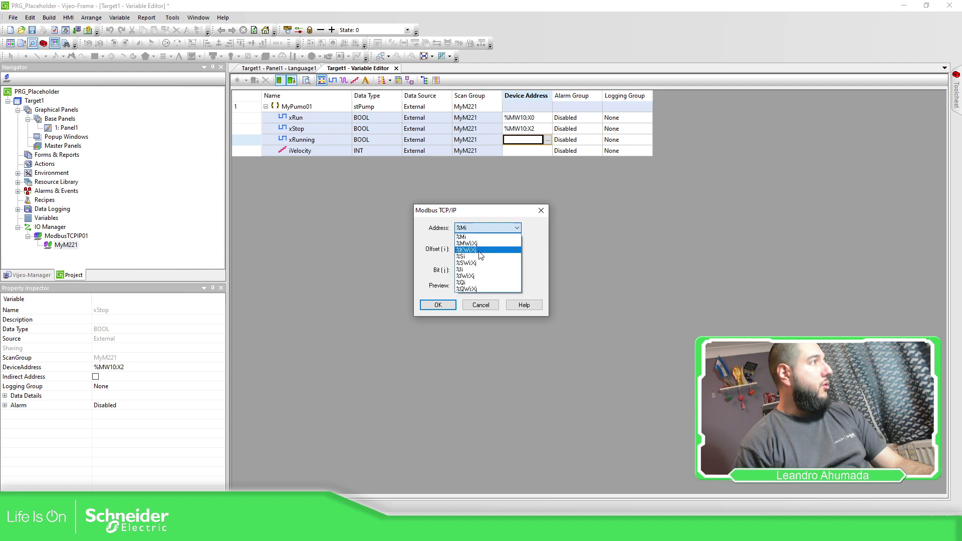
click(468, 248)
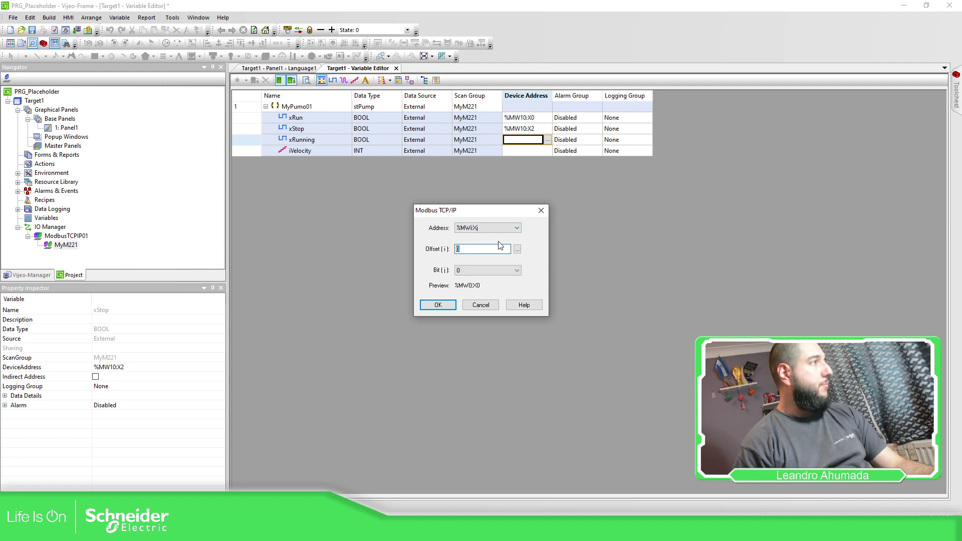
click(471, 271)
click(467, 280)
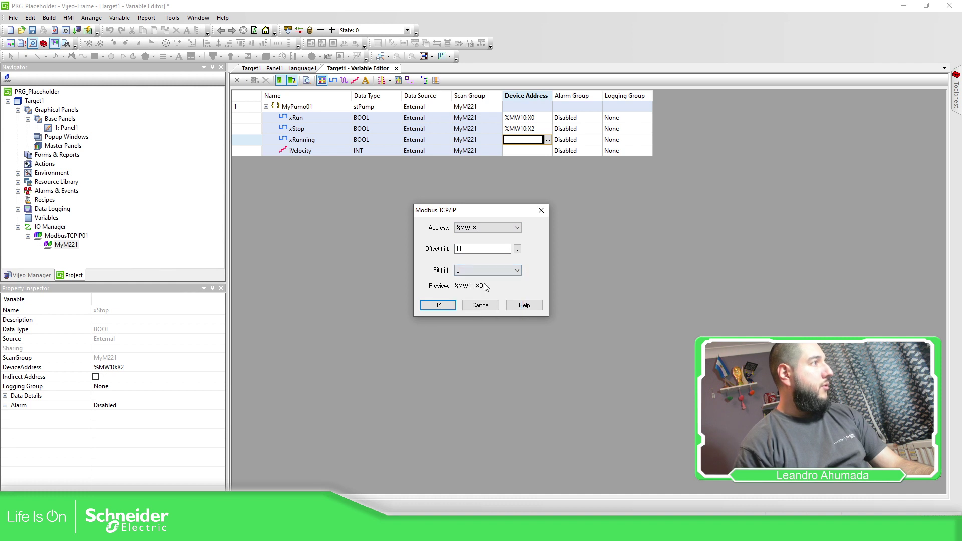
click(438, 305)
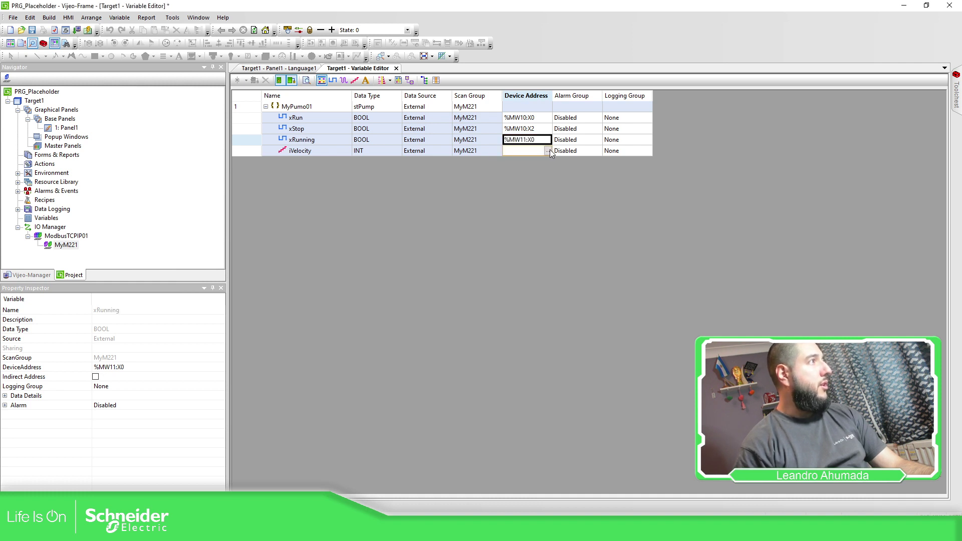
- Set the device address of iVelocity to %MW12, using the %MWi format with offset 12
click(547, 151)
click(476, 228)
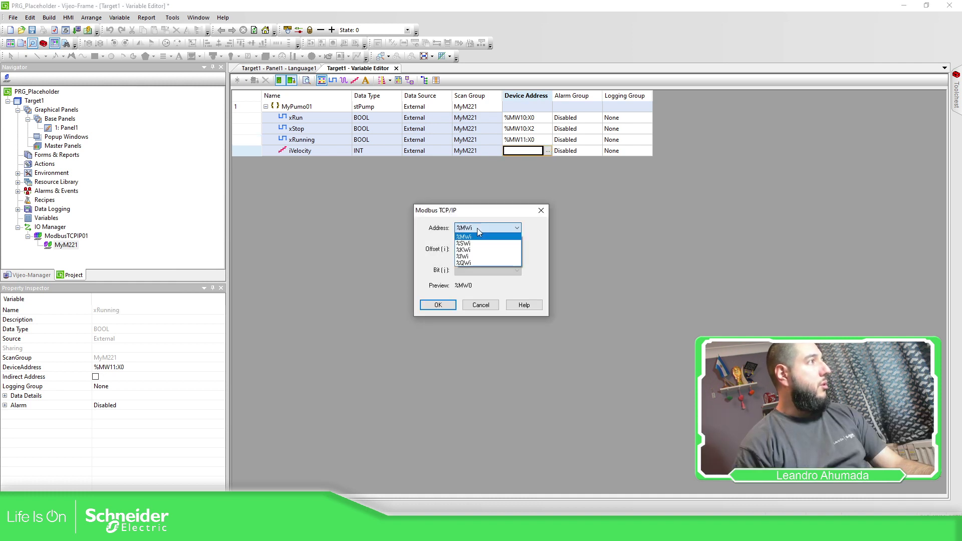
click(474, 234)
key(Tab)
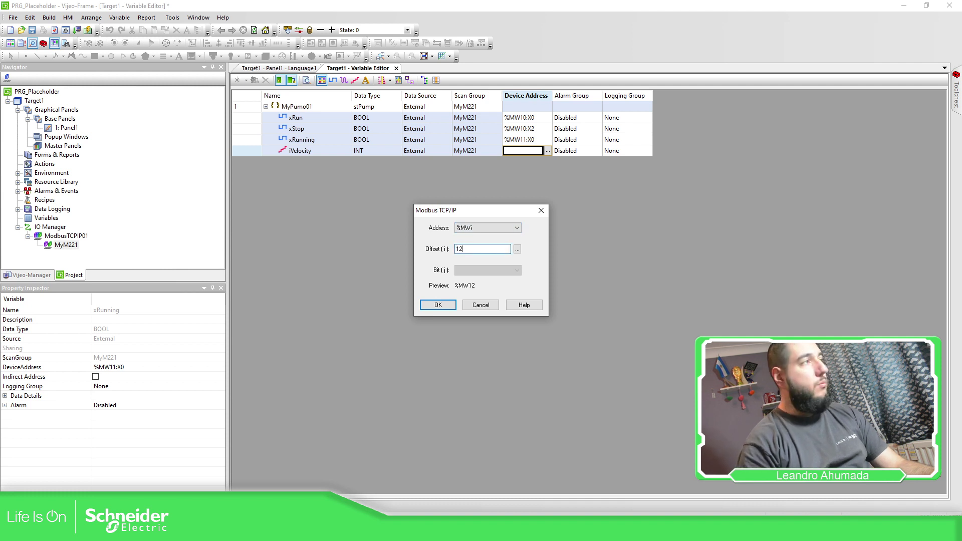
click(437, 305)
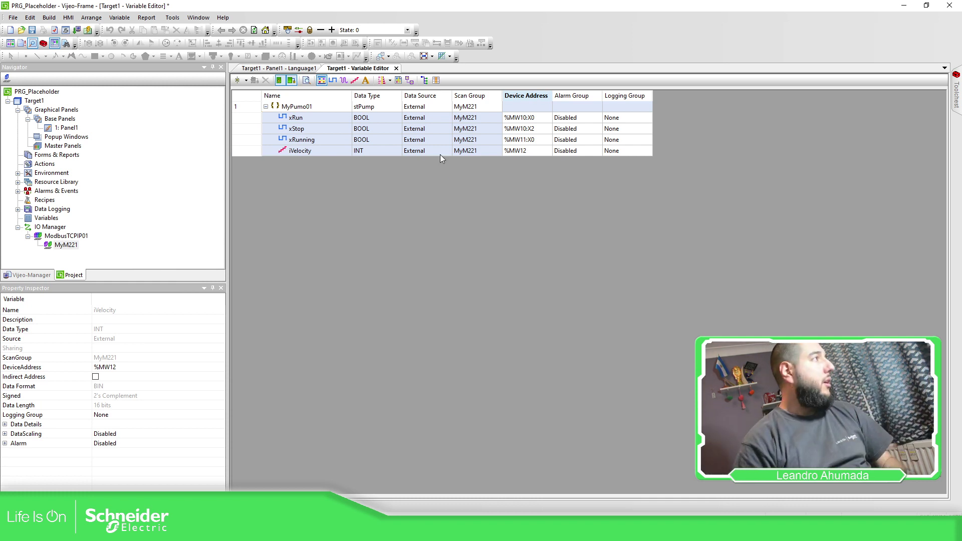
- Draw a rectangle about 300 wide and 180 high near the upper-left corner of Panel1
double_click(66, 129)
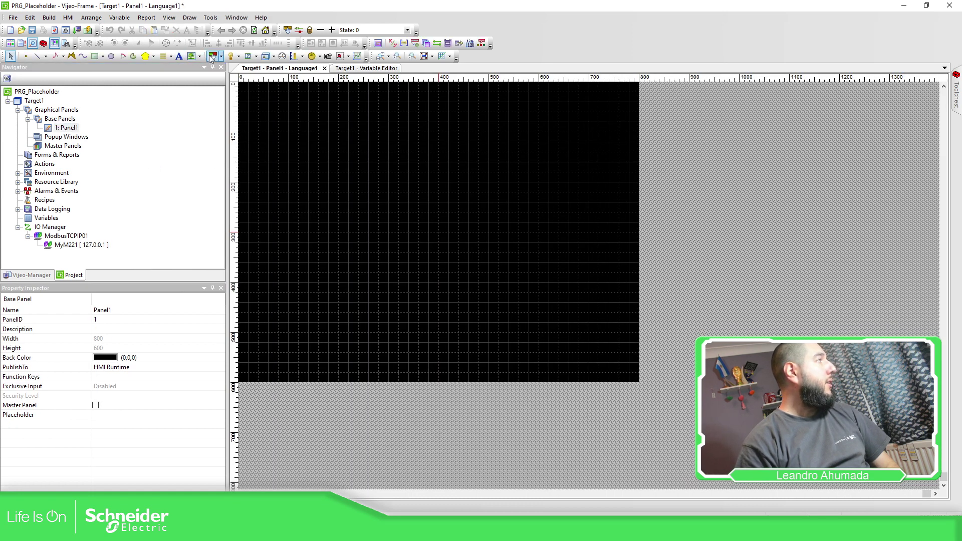
click(98, 56)
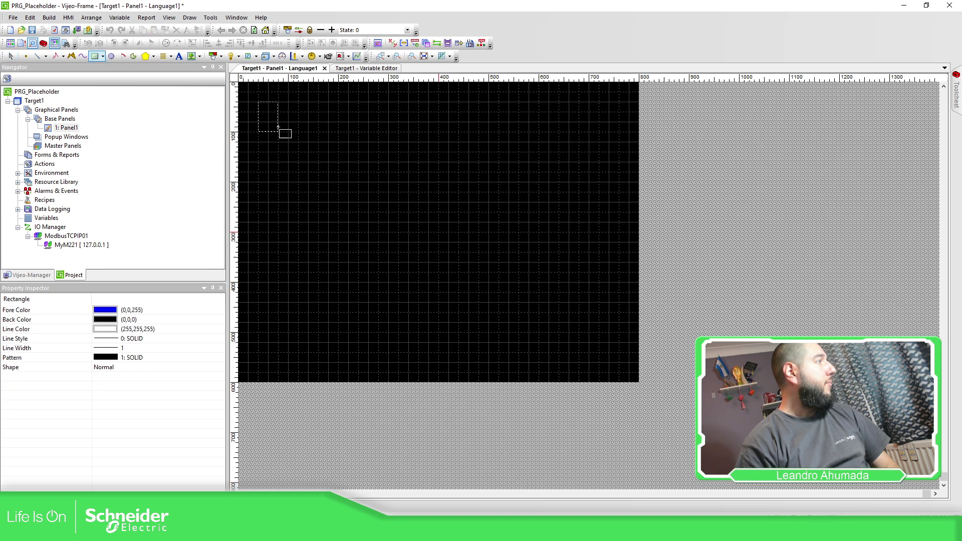
drag(279, 131, 408, 191)
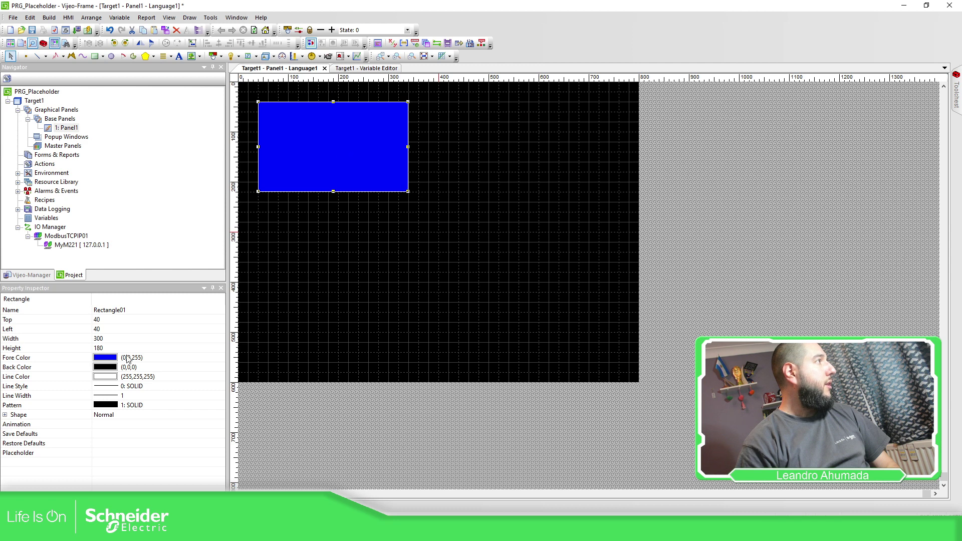
- Place a switch inside the blue rectangle, in Switch with Lamp mode with MyPumo01.xRun as its lamp variable
click(215, 57)
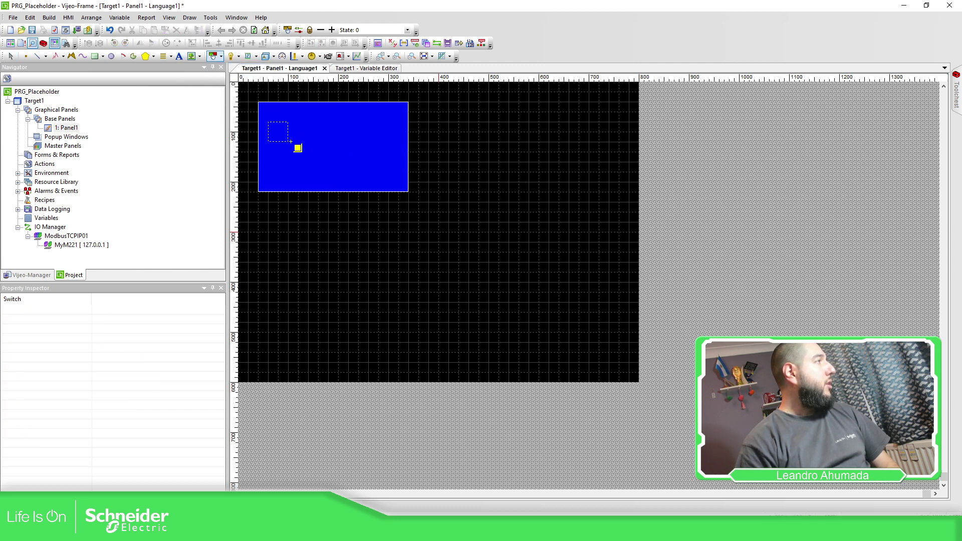
drag(291, 142, 318, 142)
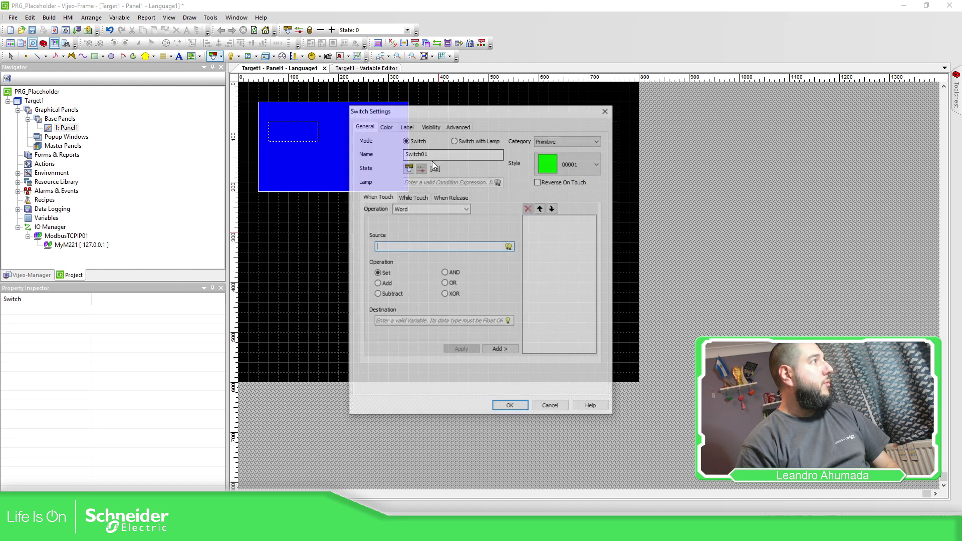
click(454, 141)
click(498, 181)
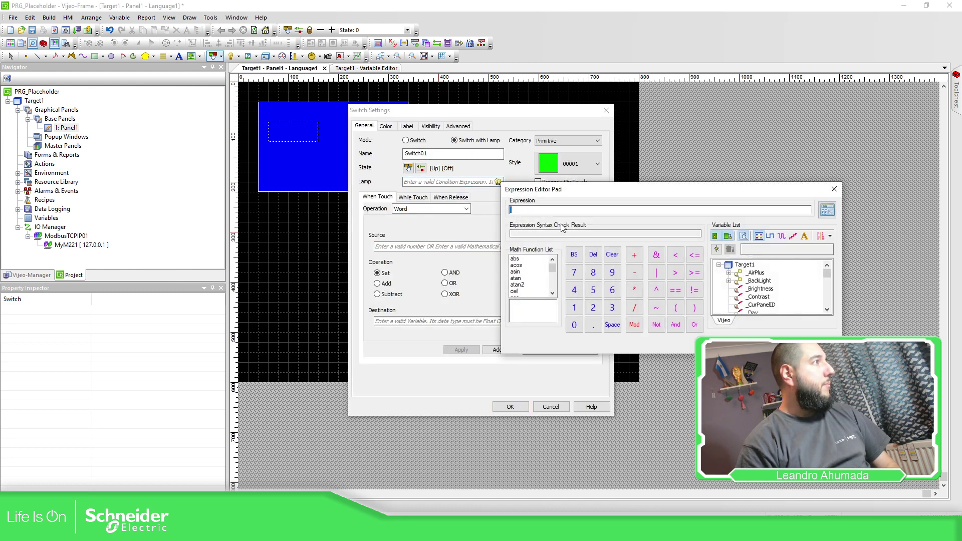
scroll(772, 288, down, 10)
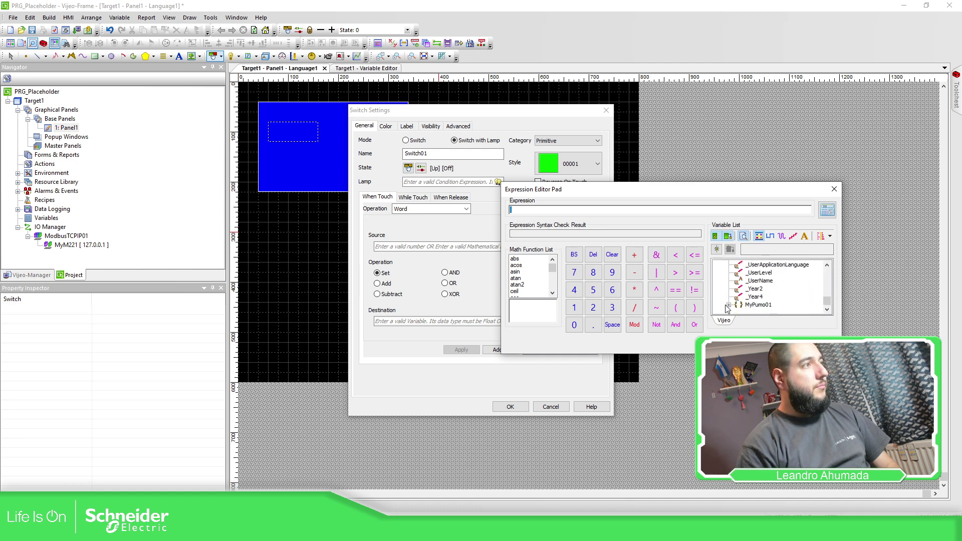
click(728, 305)
double_click(779, 281)
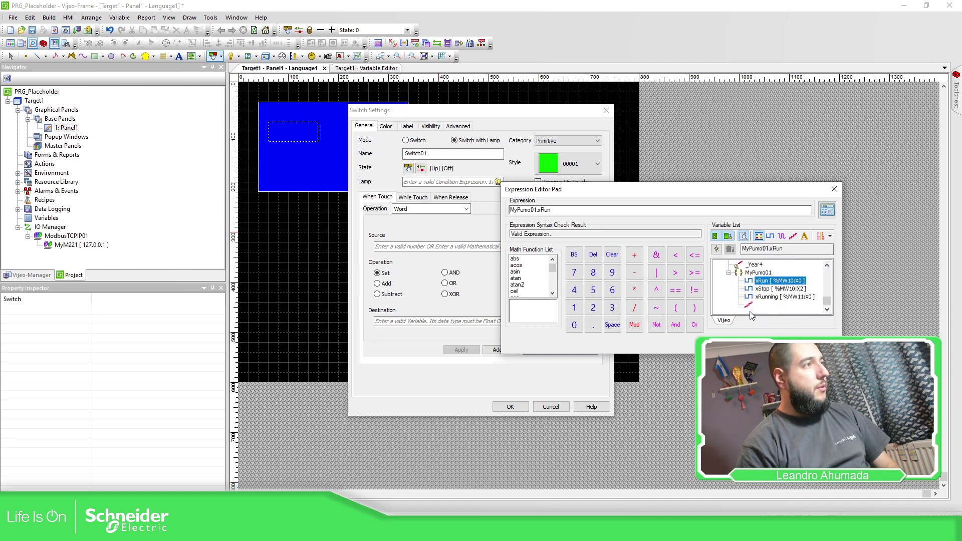
key(Return)
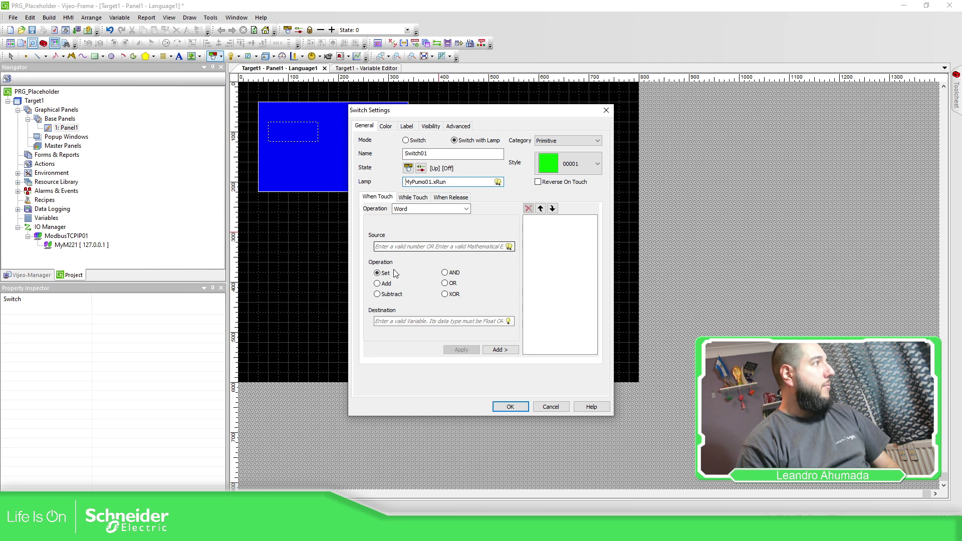
- Add a Momentary ON bit operation on MyPumo01.xRun for when the switch is touched, and apply switch style 00003
double_click(447, 182)
key(ctrl+c)
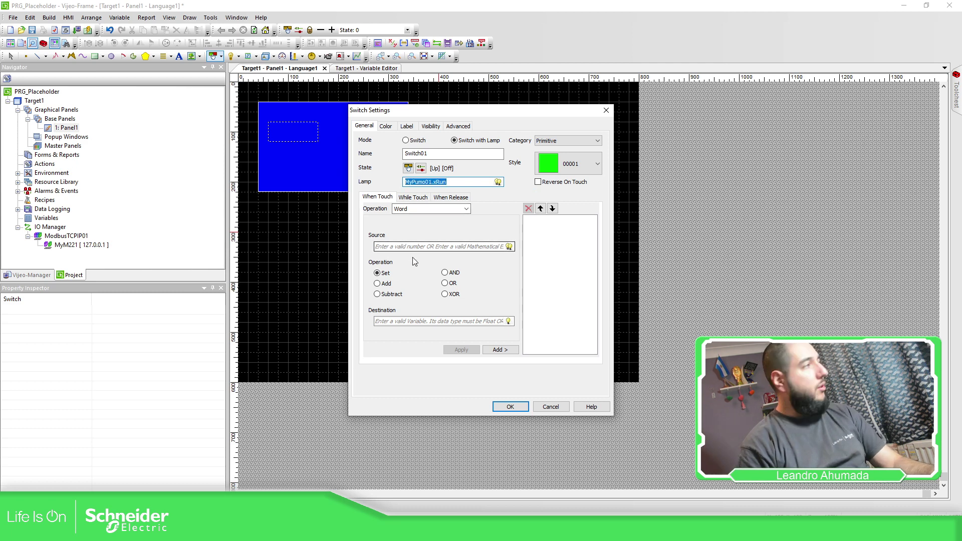
click(447, 209)
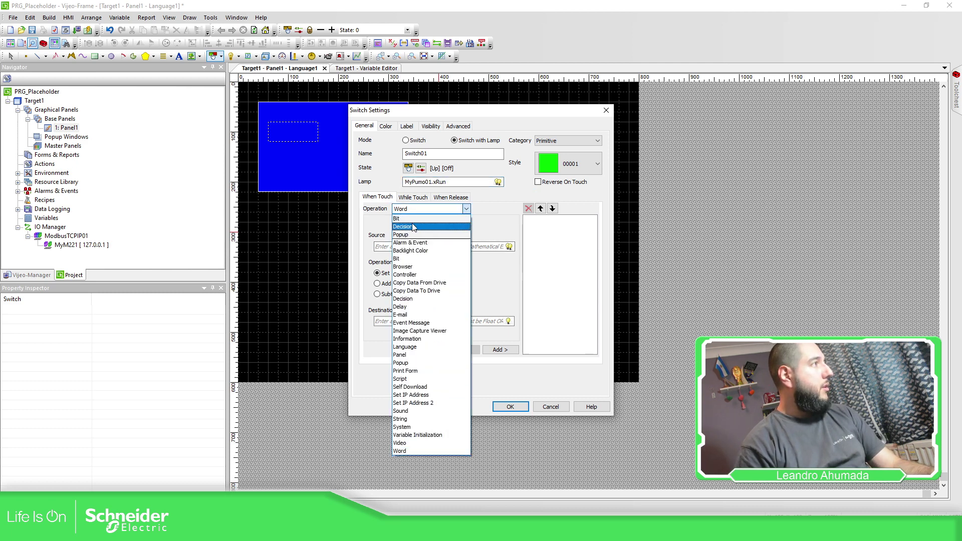
click(416, 220)
click(388, 283)
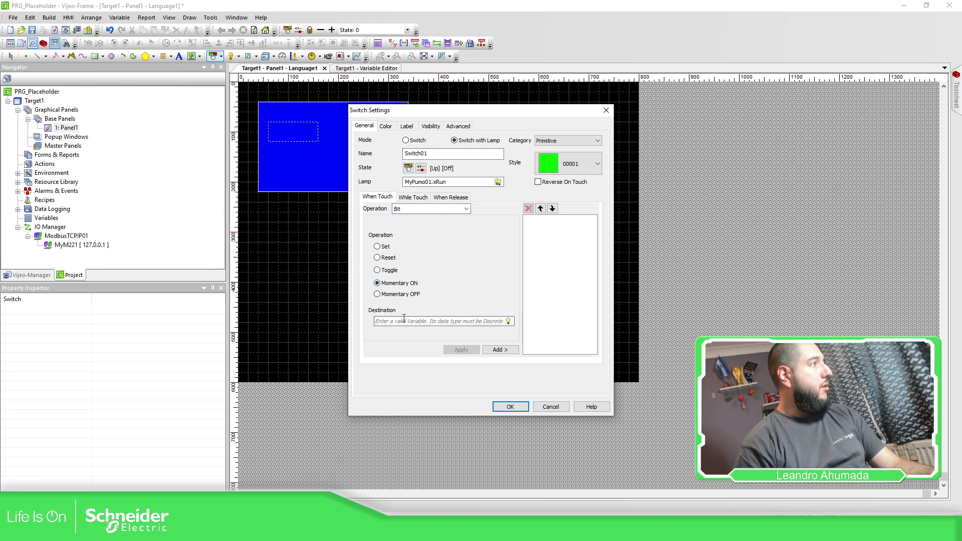
click(404, 321)
key(ctrl+v)
click(500, 350)
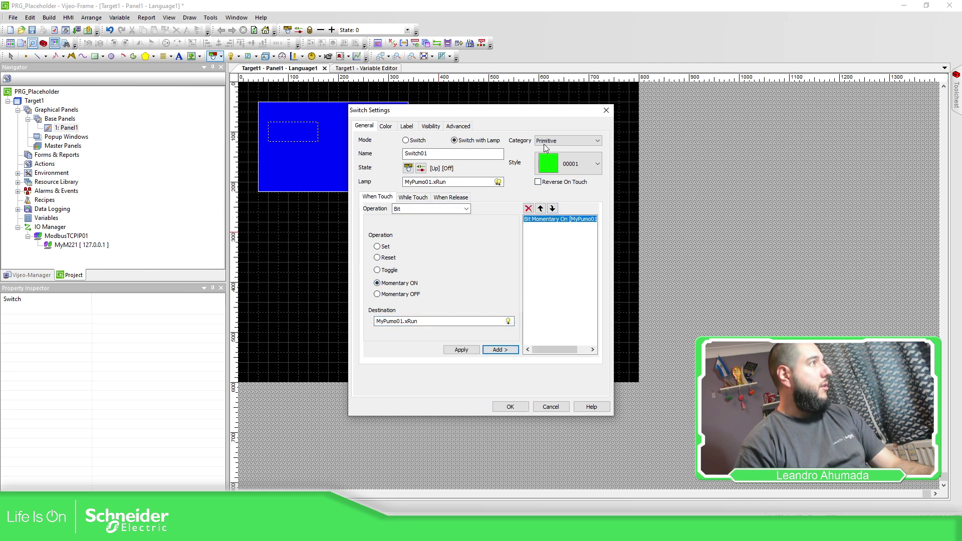
click(569, 162)
click(552, 250)
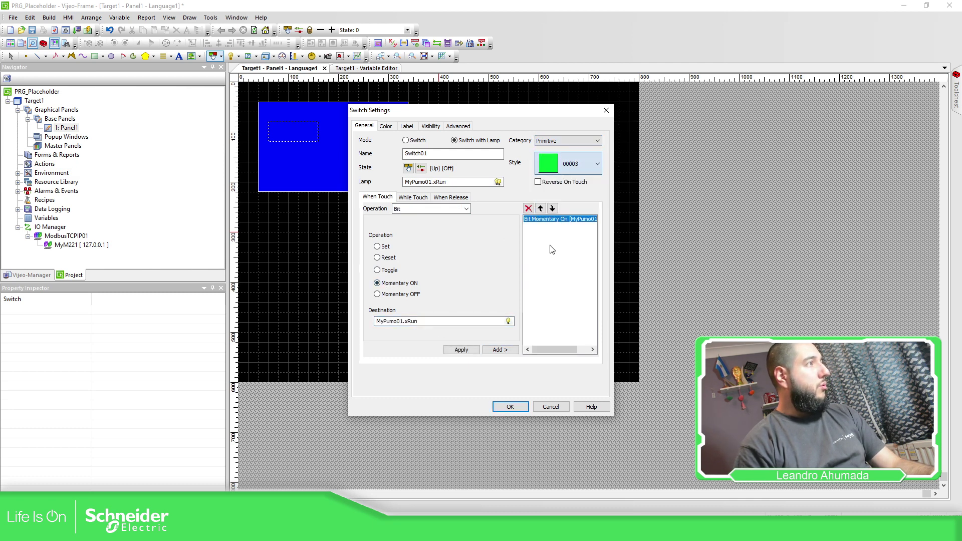
- Give the switch a static label reading Run in the Vijeo-S Albany font
click(399, 126)
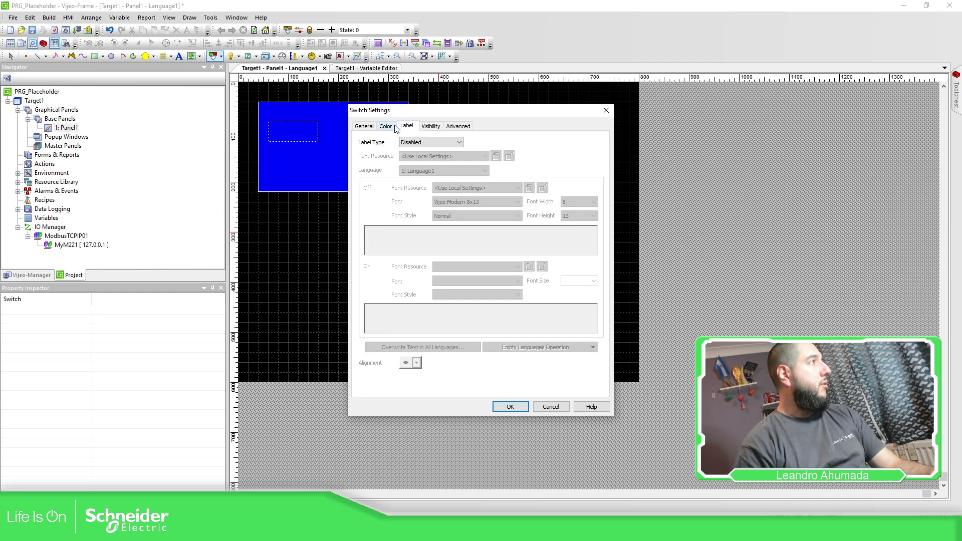
click(411, 144)
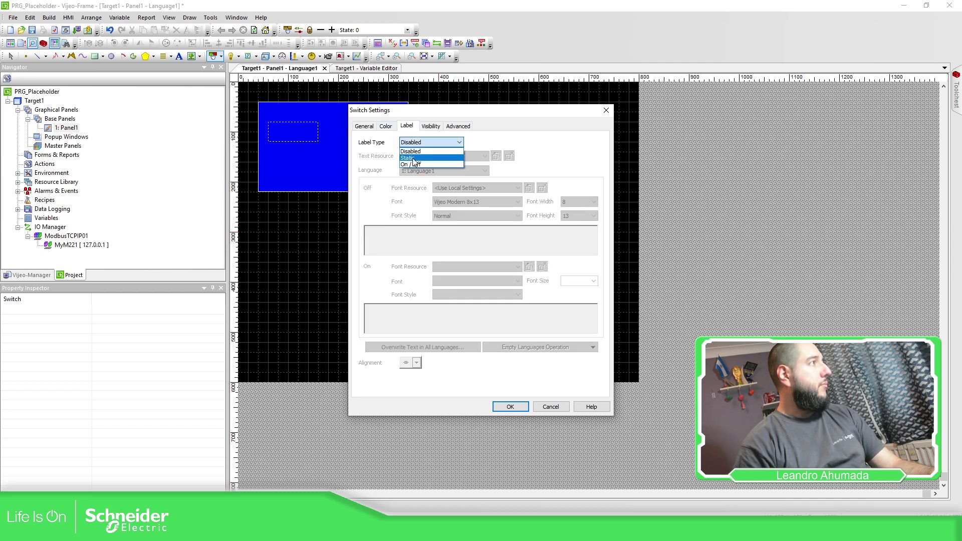
click(418, 158)
click(400, 240)
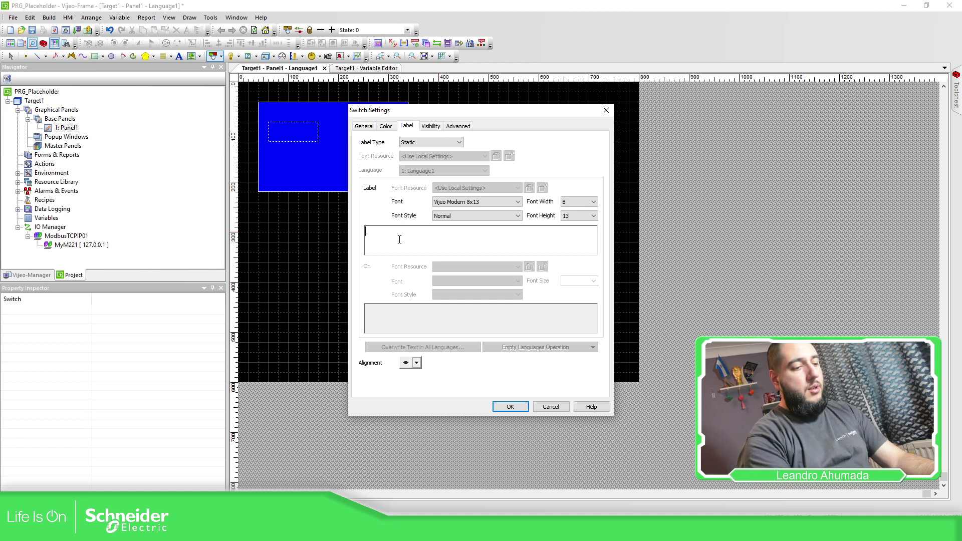
text(Run)
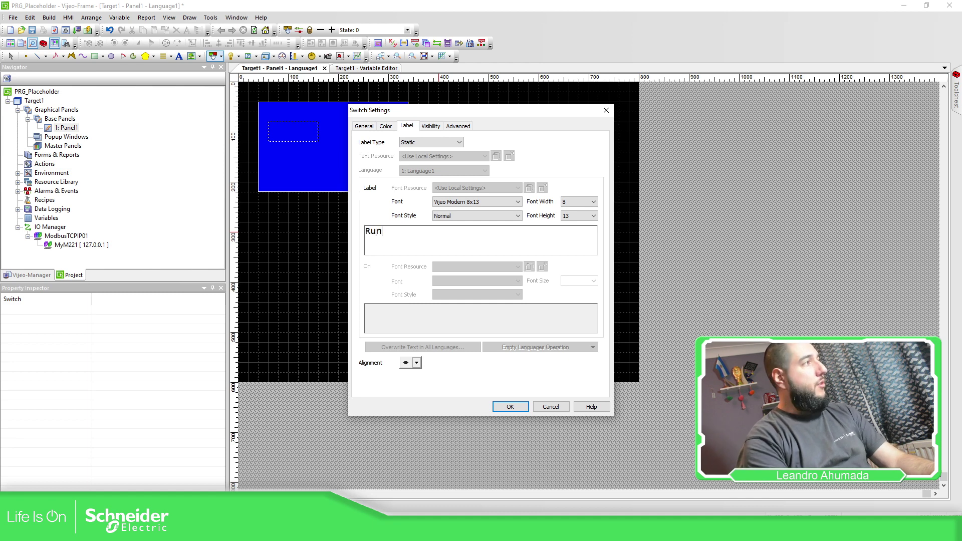
click(494, 201)
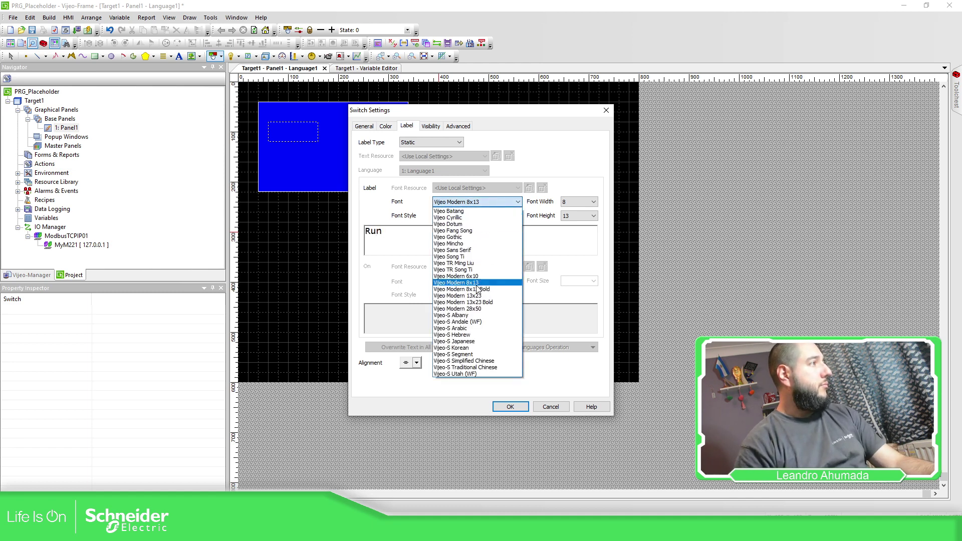
click(467, 316)
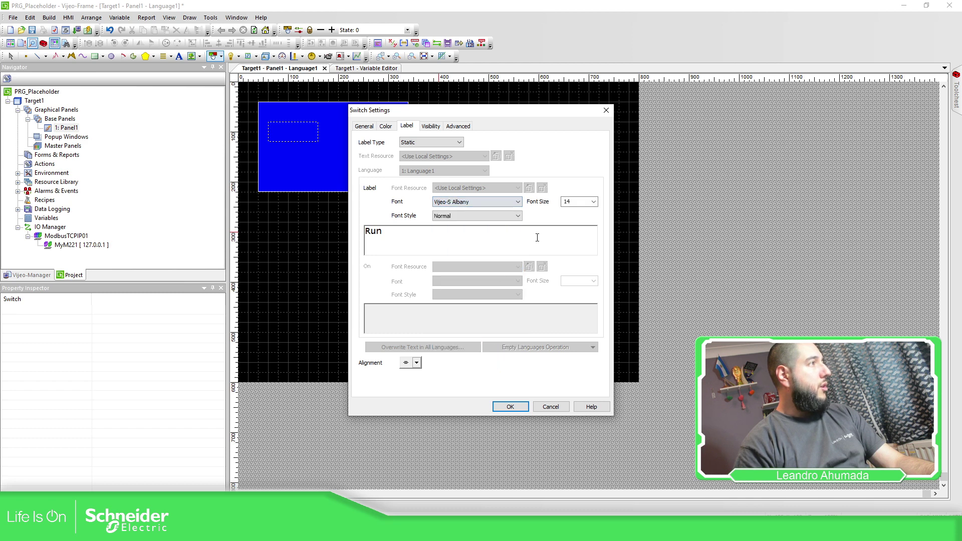
- Set the switch's fore color to light grey for Off and light green (128, 255, 128) for On, and accept the switch settings
click(385, 125)
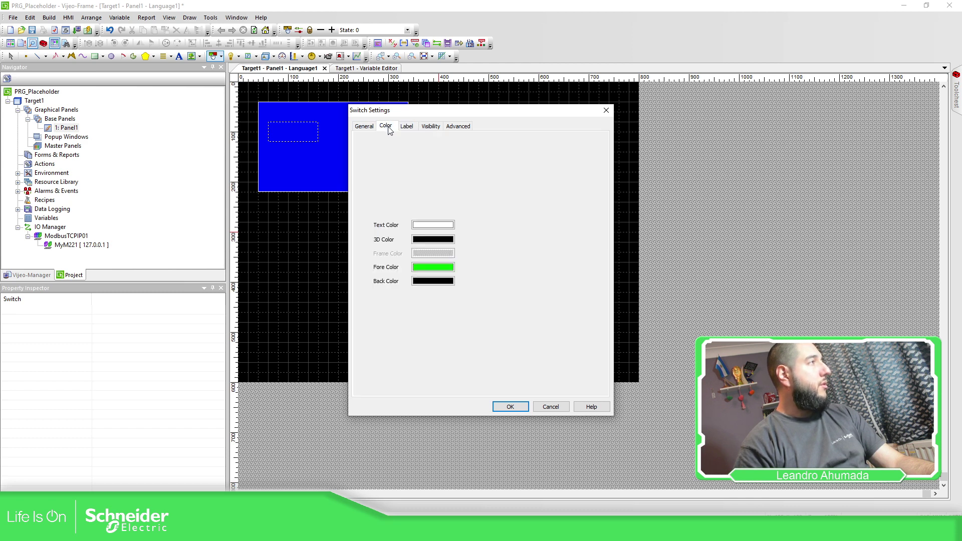
click(441, 266)
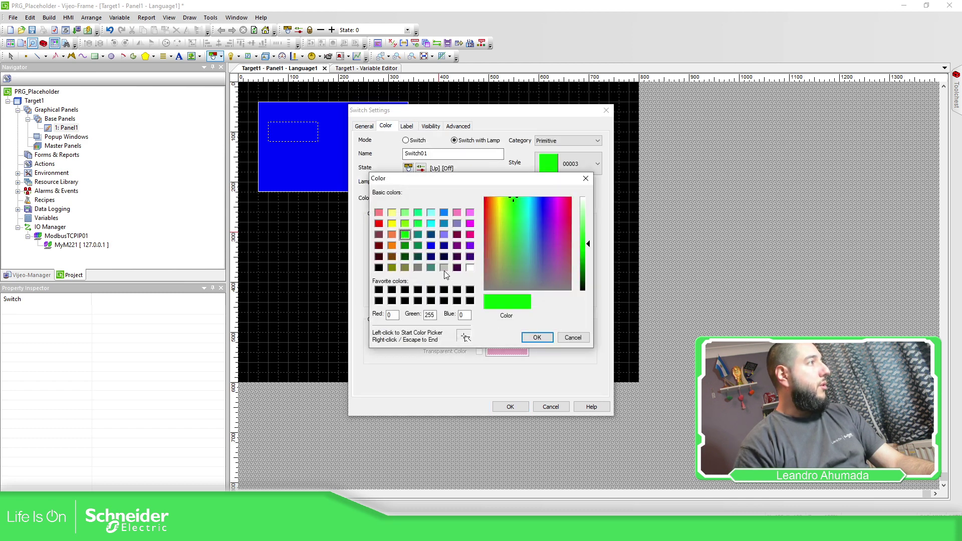
click(444, 268)
click(537, 337)
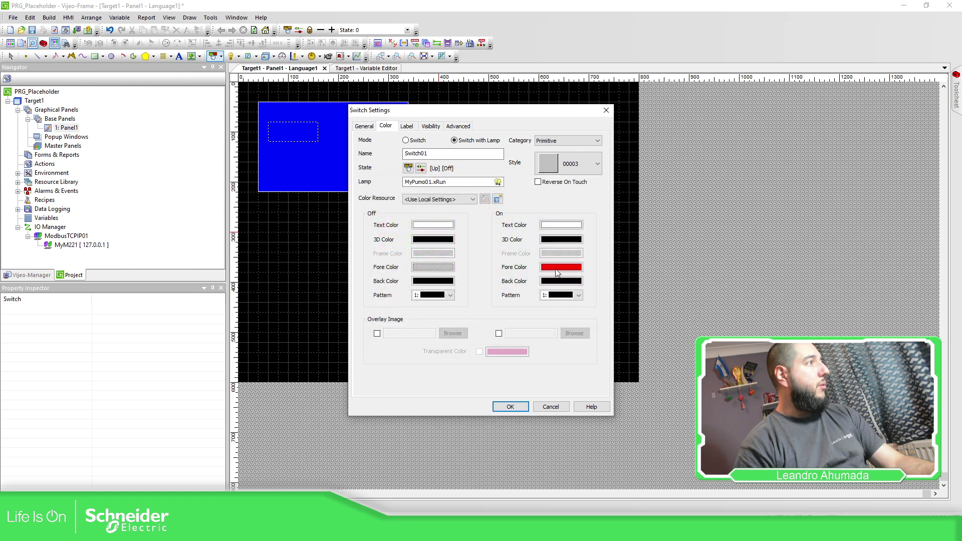
click(557, 272)
click(402, 213)
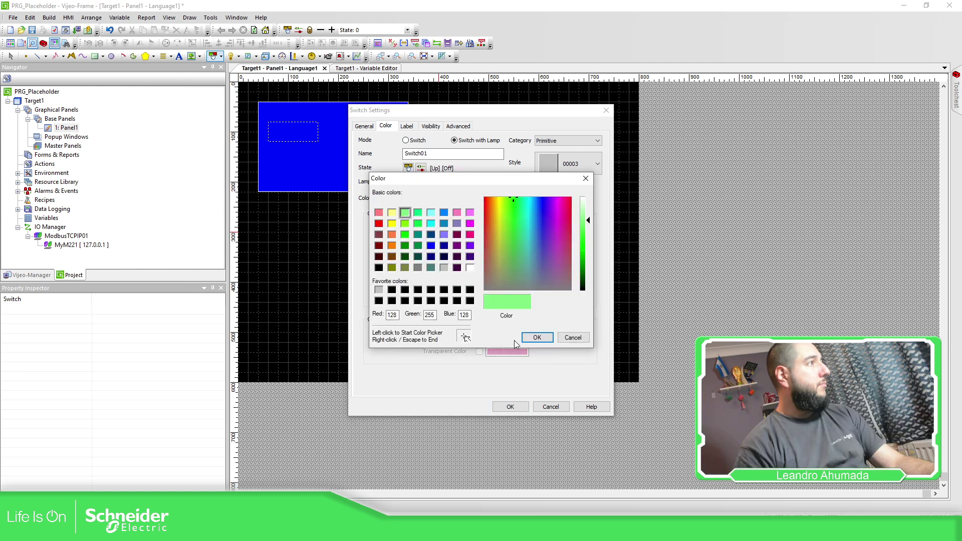
click(534, 337)
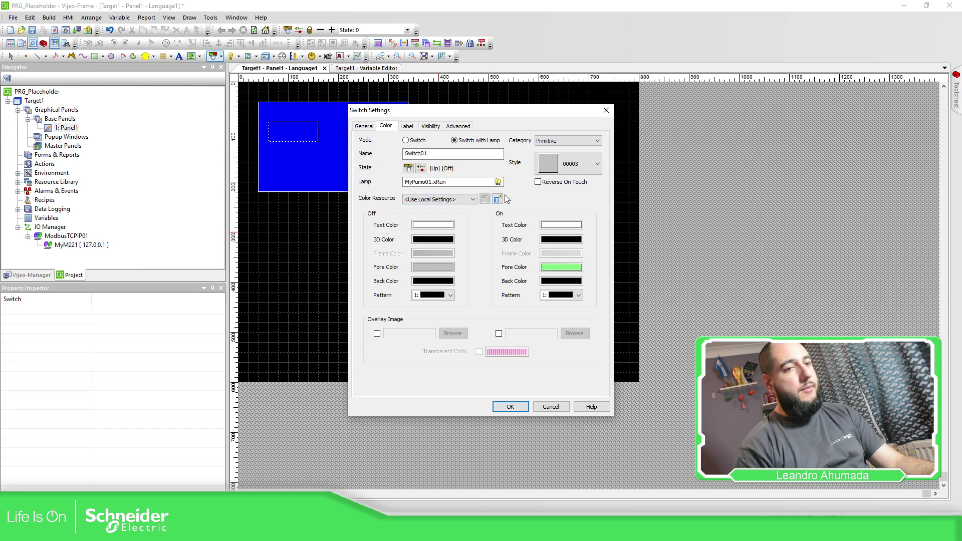
click(511, 407)
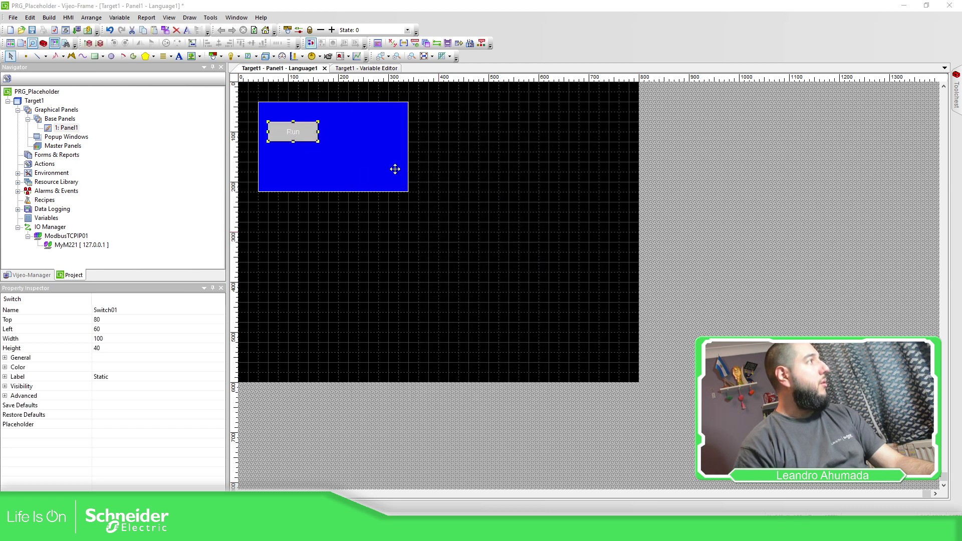
- Set the Run switch's text color to black for both the Off and On states
key(Return)
key(ctrl+Tab)
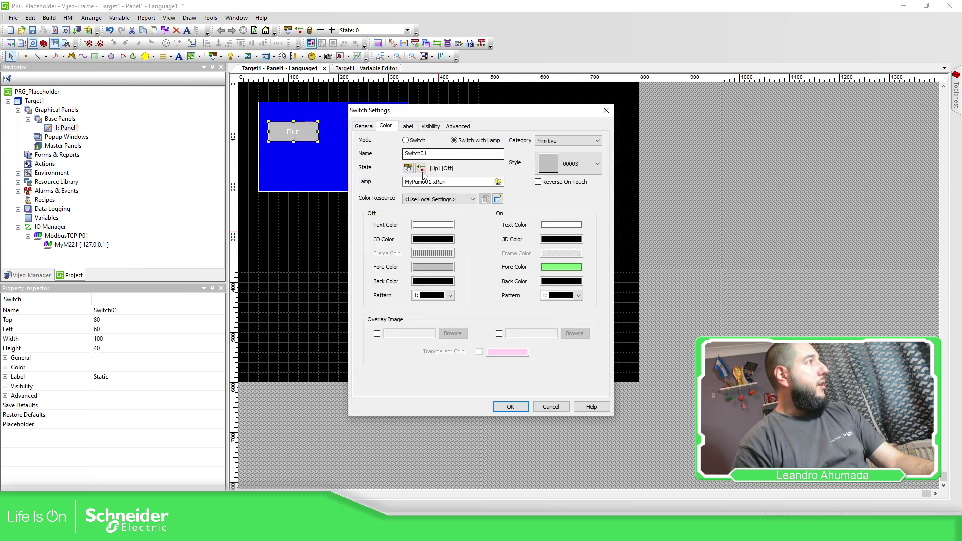
click(432, 225)
click(379, 268)
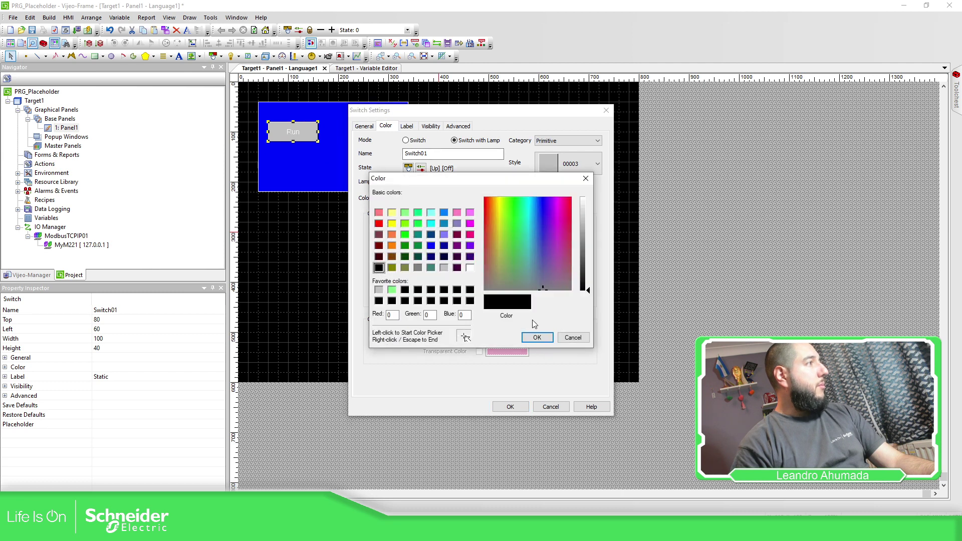
click(537, 337)
click(560, 226)
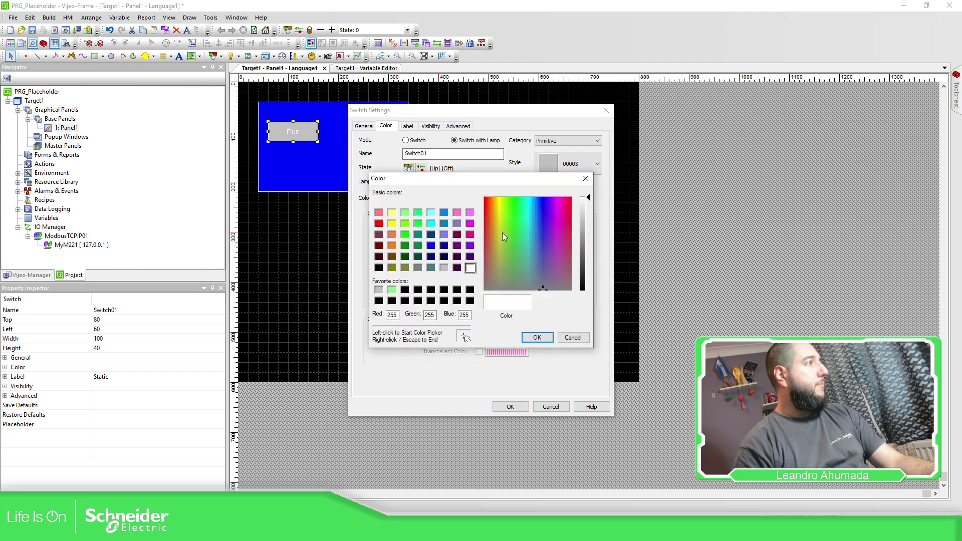
click(381, 268)
click(537, 338)
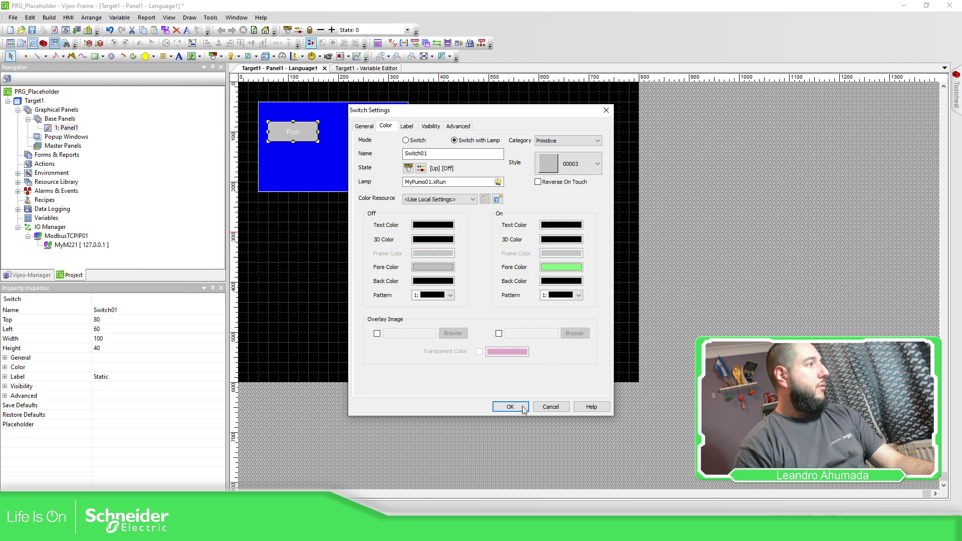
click(510, 406)
right_click(423, 219)
key(Escape)
- Duplicate the Run switch and place the copy directly below it inside the blue rectangle
click(303, 131)
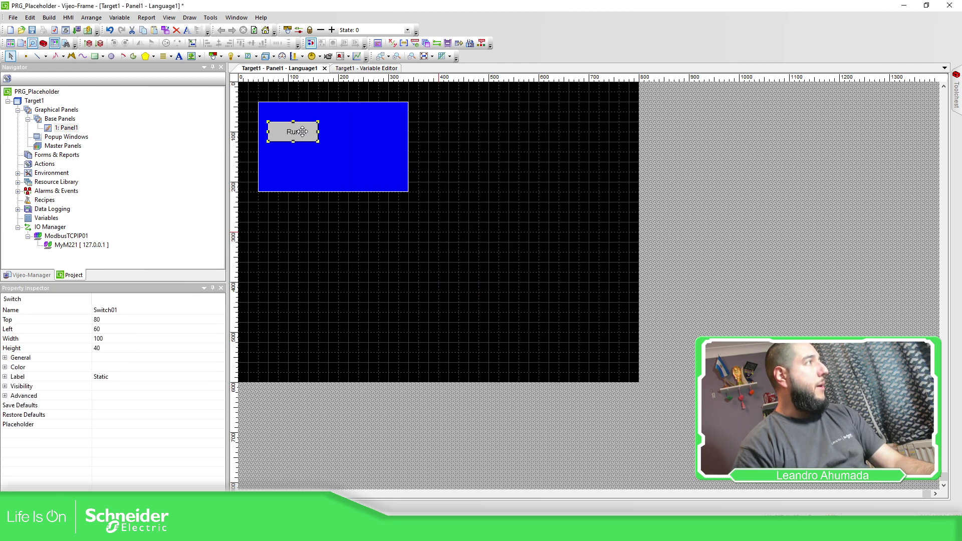
key(ctrl+d)
drag(316, 136, 314, 166)
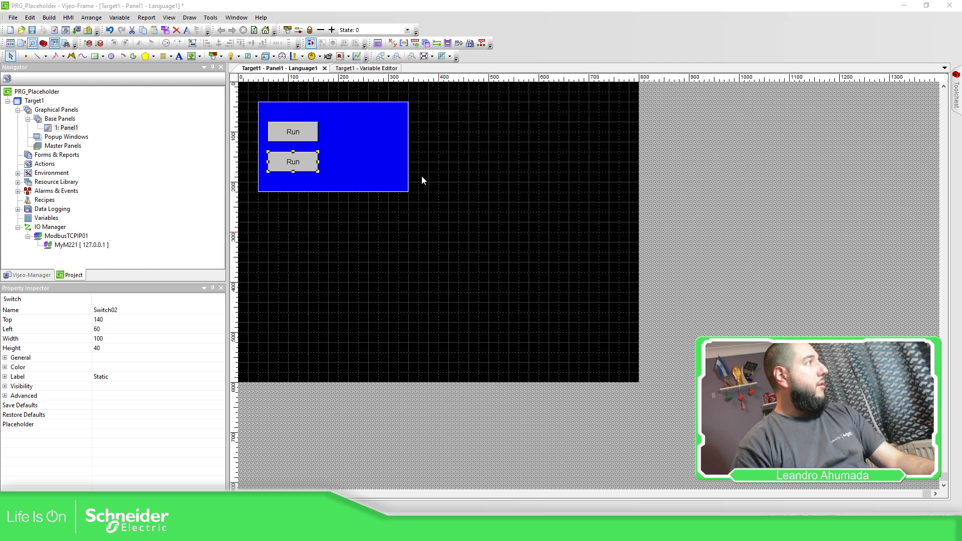
- Set the duplicated switch's lamp variable and its Momentary ON destination to MyPumo01.xStop, and apply the operation change
double_click(293, 161)
click(480, 182)
text(MyPumo01.xStop)
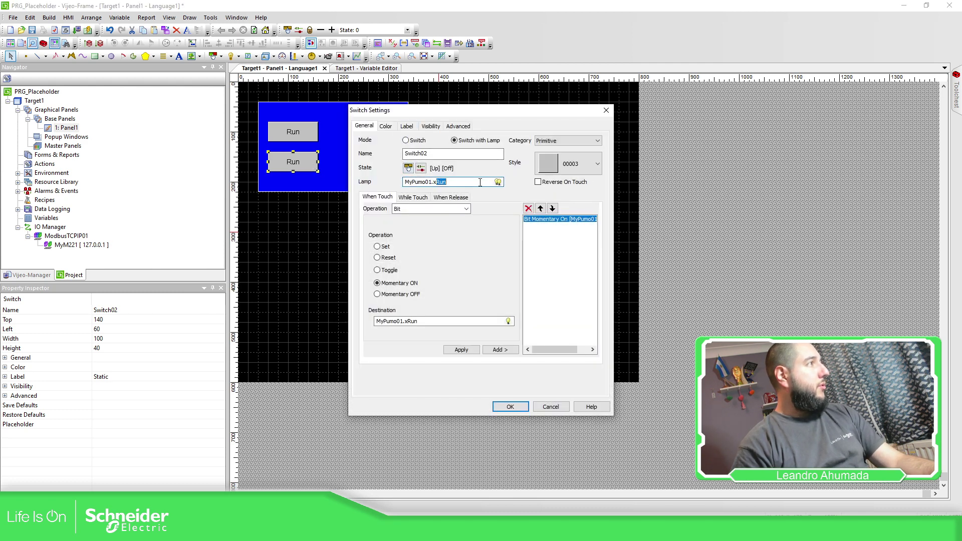
double_click(424, 320)
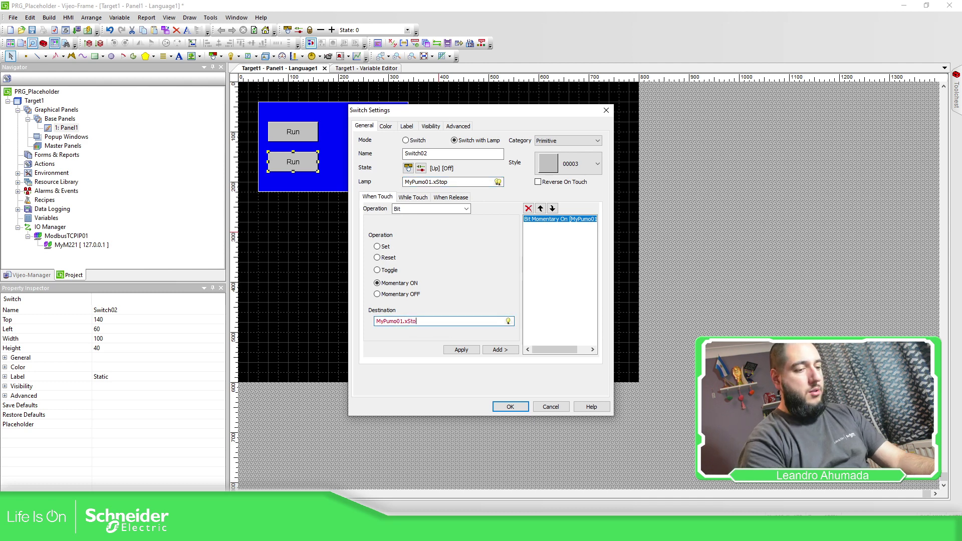
click(468, 352)
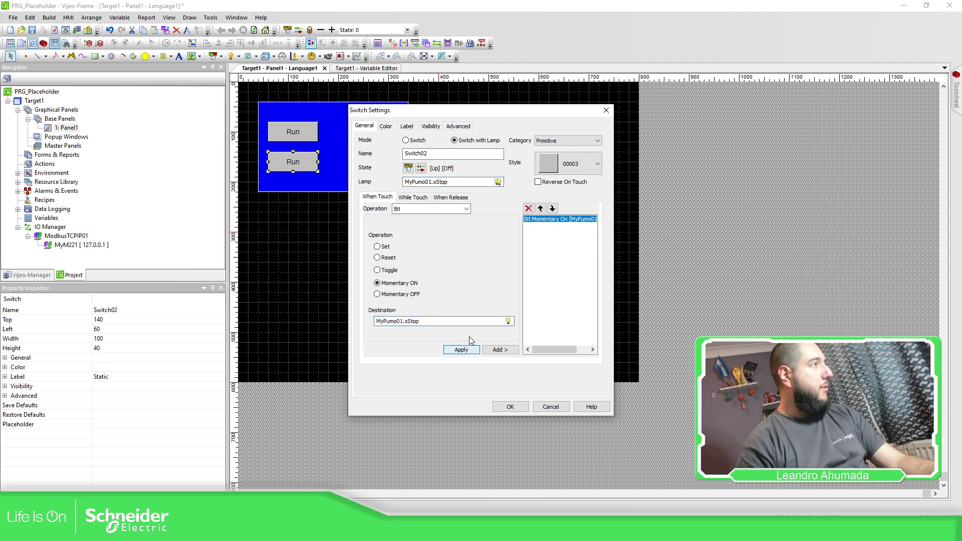
- Change the lower switch's label text to Stop and accept its settings
click(386, 126)
click(406, 127)
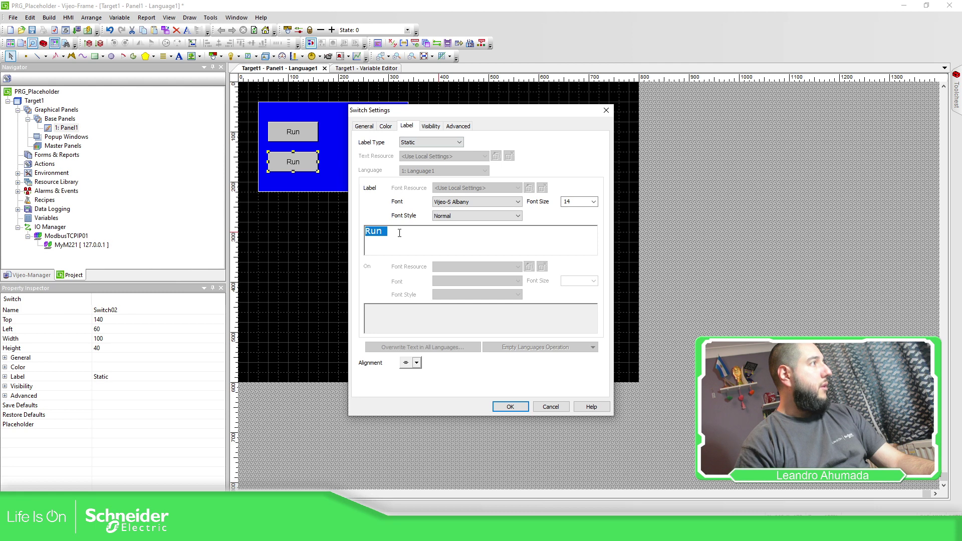
text(Stop)
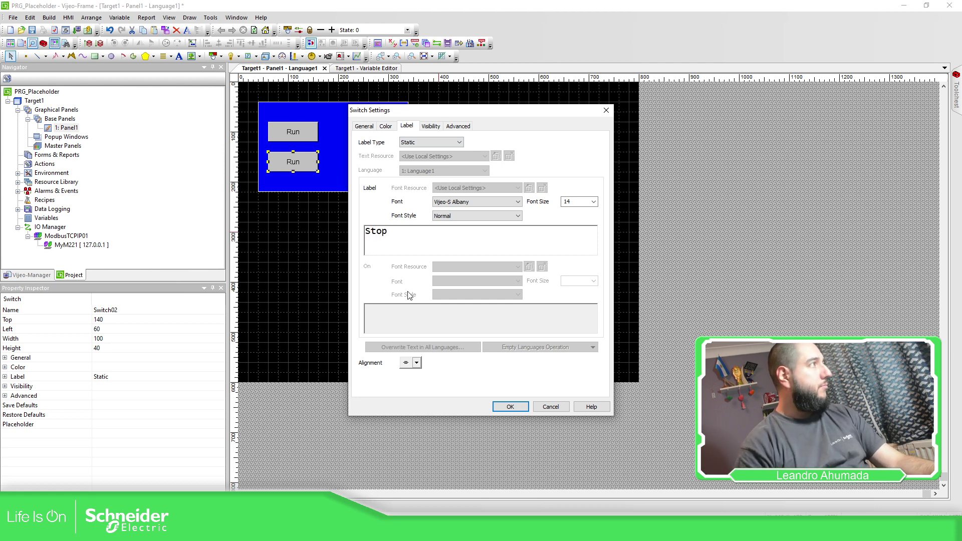
click(504, 407)
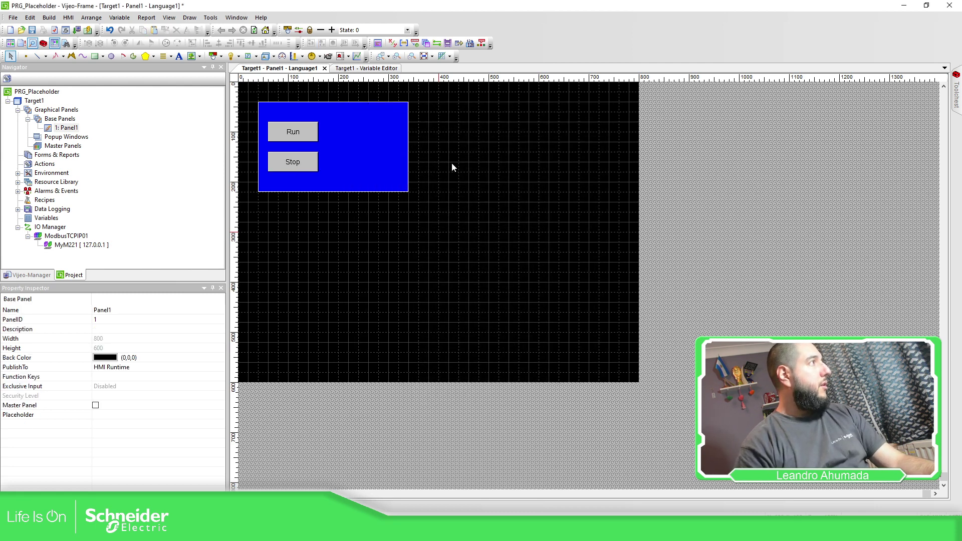
- Place a lamp about 40 by 40 right of the Run switch in the blue rectangle, with MyPumo01.xRunning as its variable
click(231, 56)
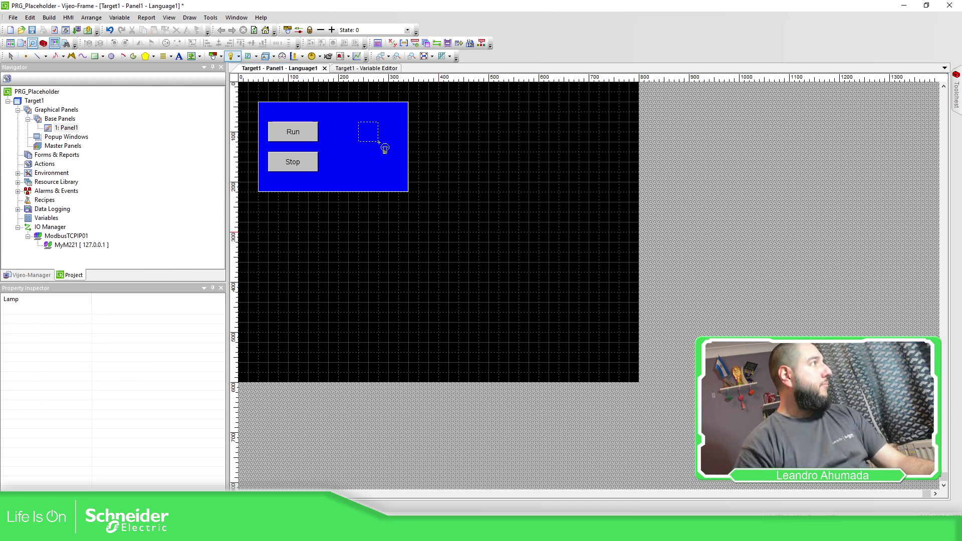
drag(358, 122, 381, 144)
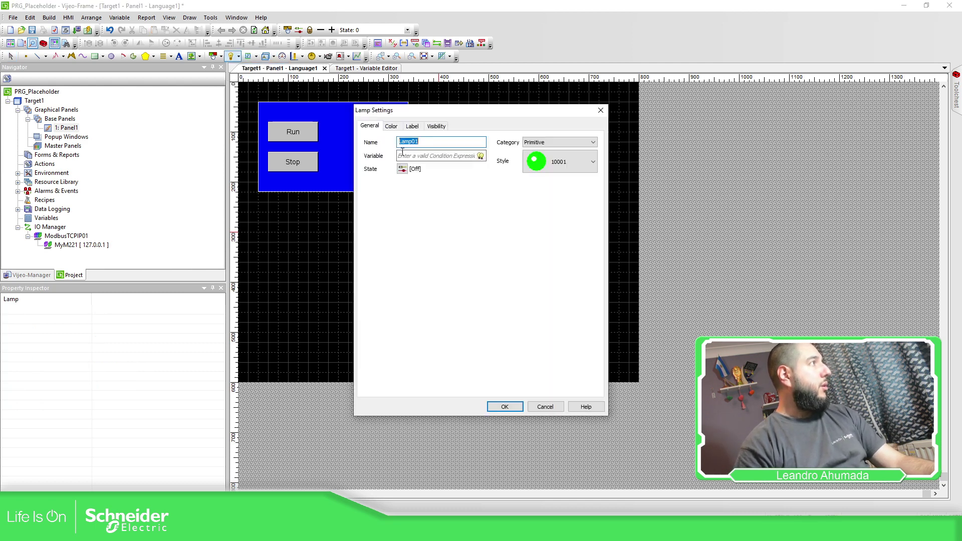
click(480, 156)
scroll(752, 266, down, 5)
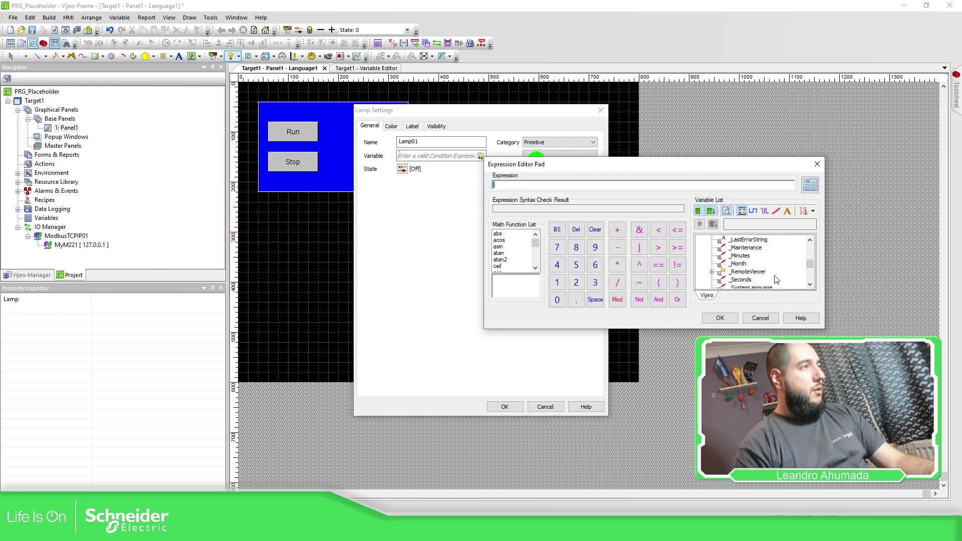
click(712, 280)
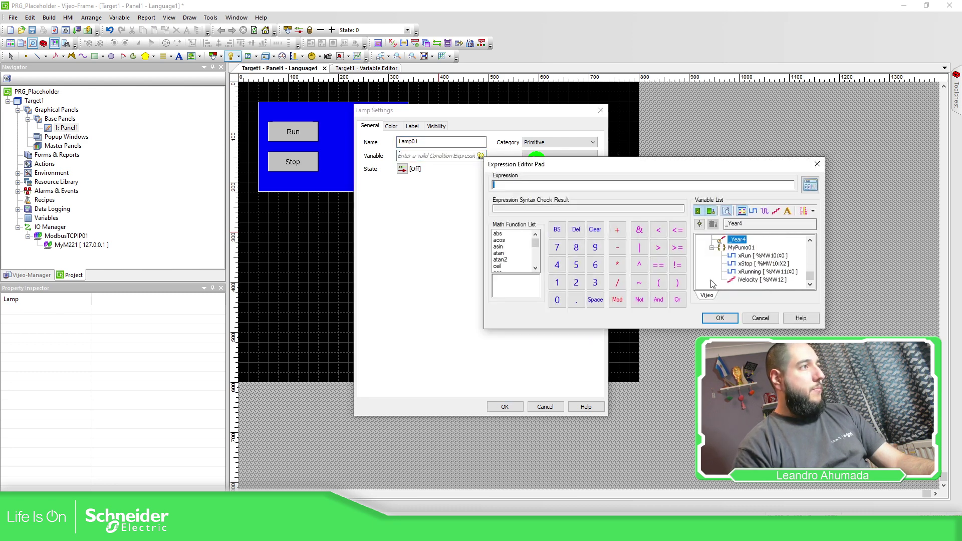
double_click(752, 272)
click(720, 318)
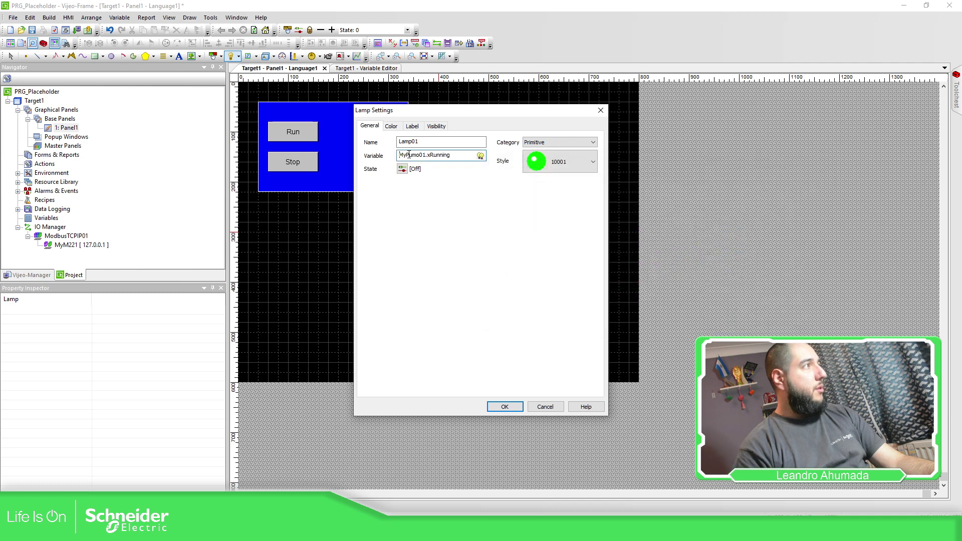
- Set the lamp's fore color to grey (192, 192, 192) for OFF and bright green for ON, and accept the lamp settings
click(391, 126)
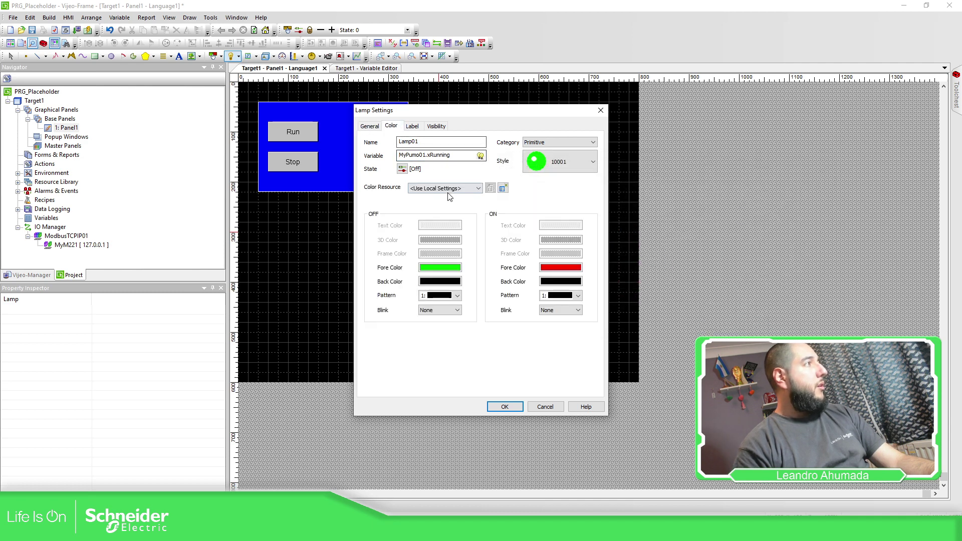
click(446, 267)
click(445, 269)
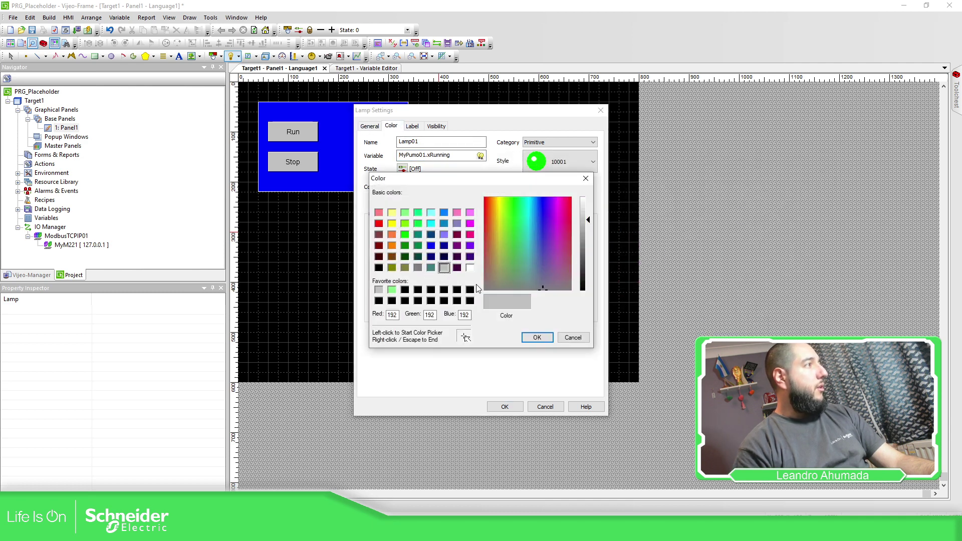
click(549, 340)
click(558, 270)
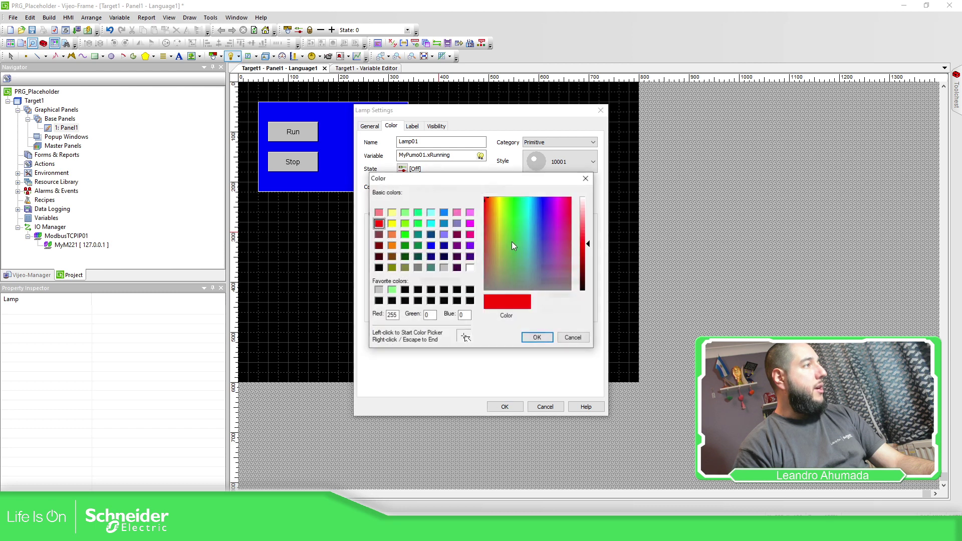
click(418, 213)
click(549, 341)
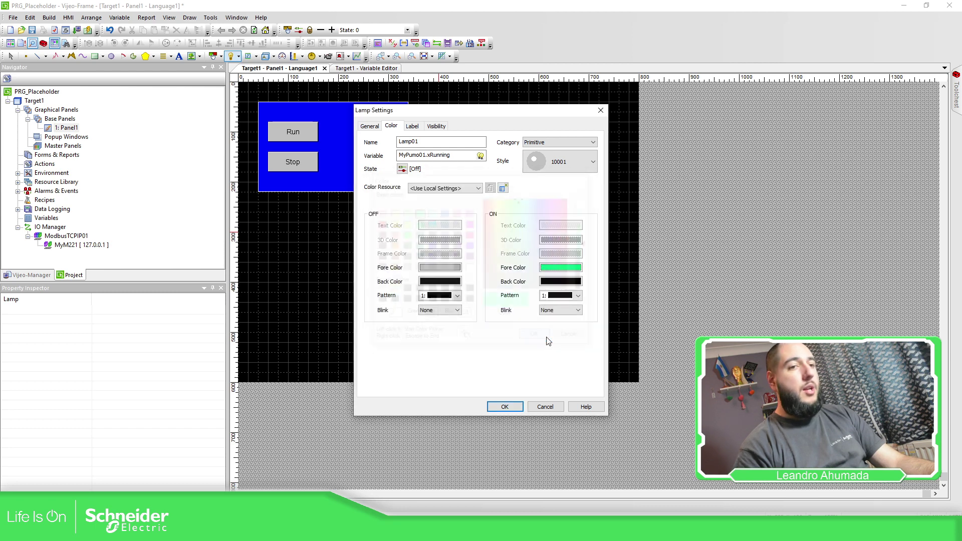
click(505, 407)
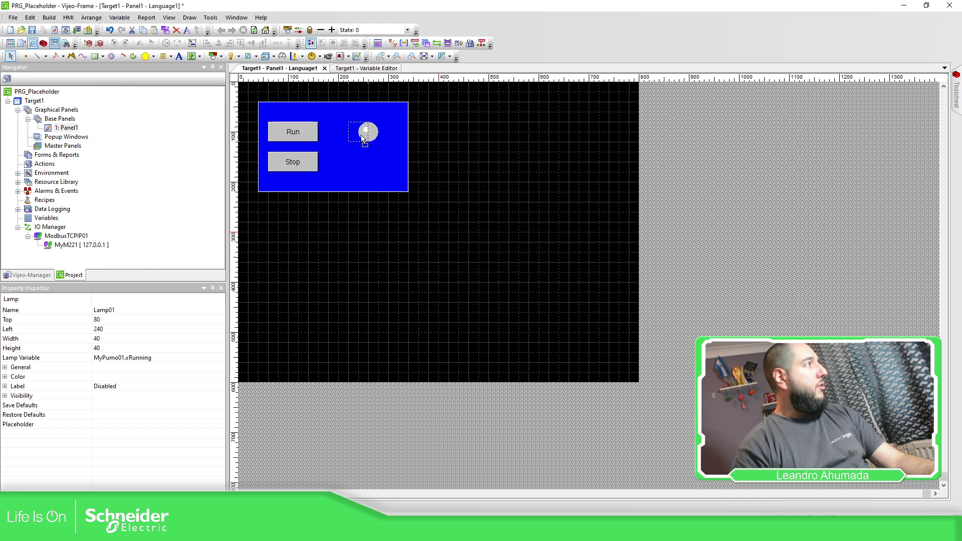
- Move the lamp about 20 units closer to the Run switch, and select the blue rectangle
drag(362, 139, 361, 139)
click(439, 146)
click(383, 172)
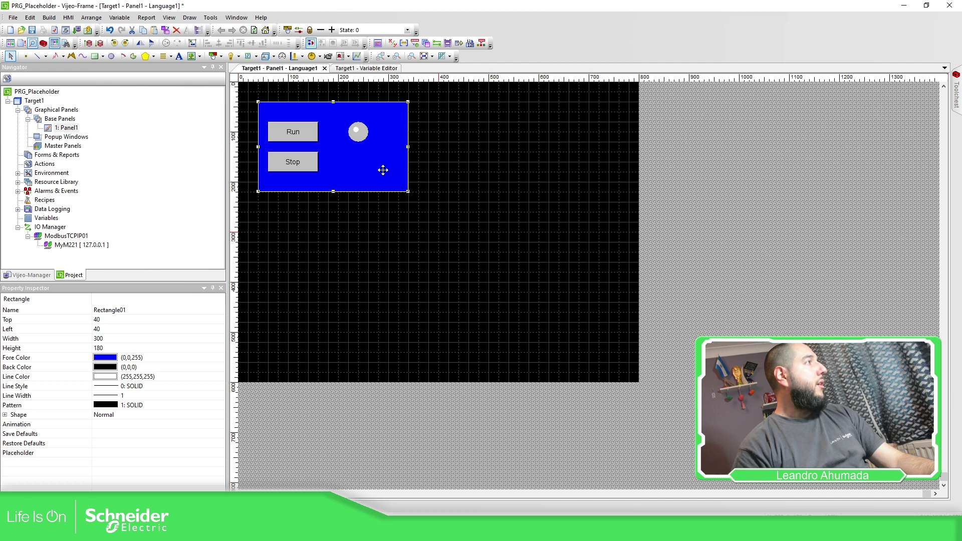
- Add the text "Pump Control" along the upper edge inside the blue rectangle
click(180, 56)
drag(323, 119, 374, 114)
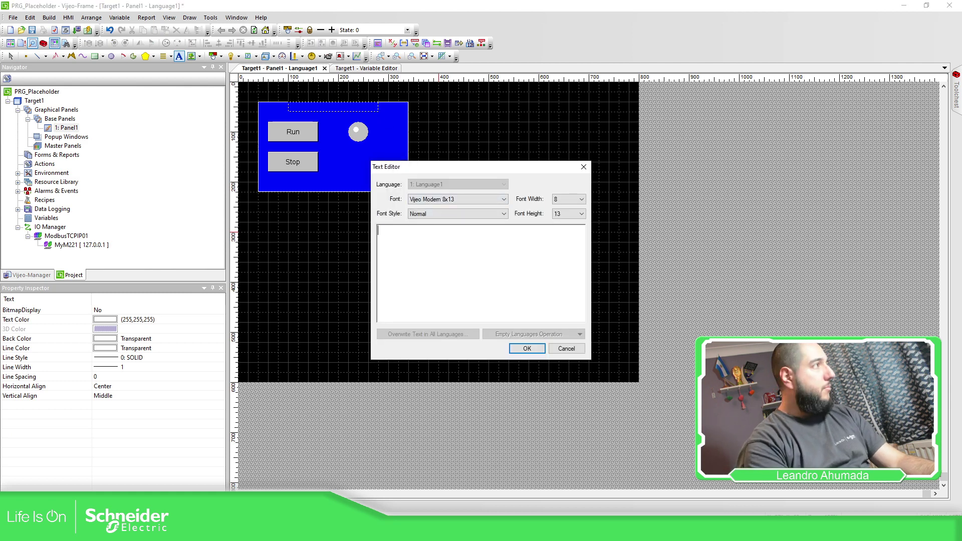
text(Pump Cont)
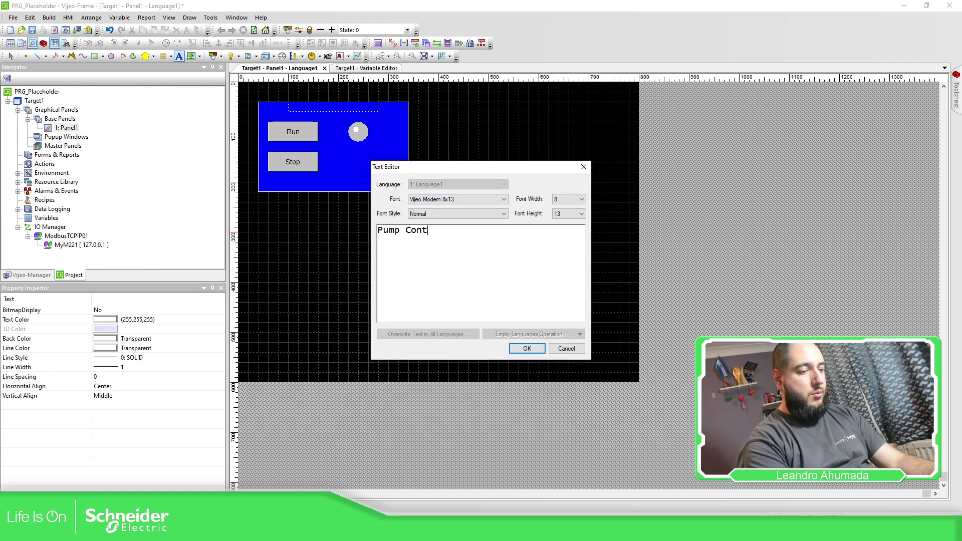
text(rol)
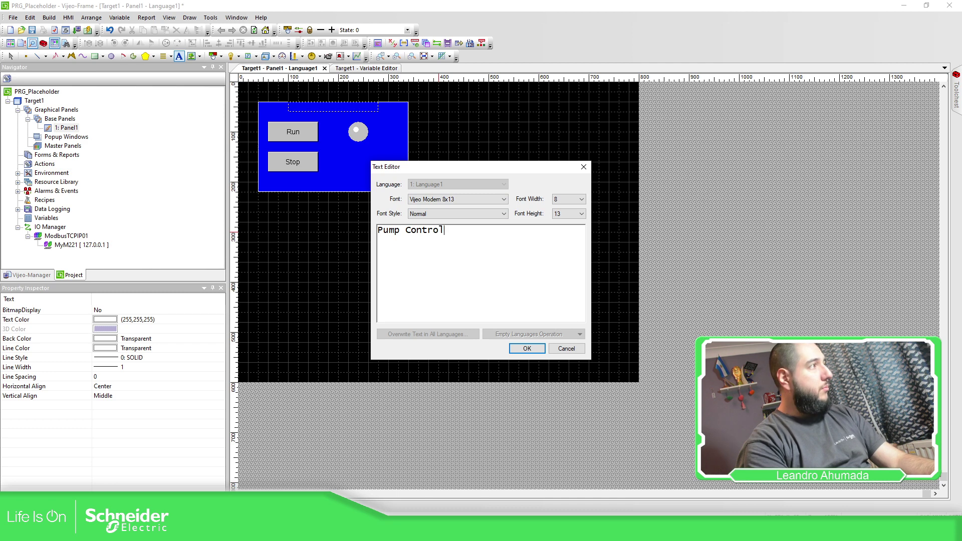
click(527, 348)
click(418, 147)
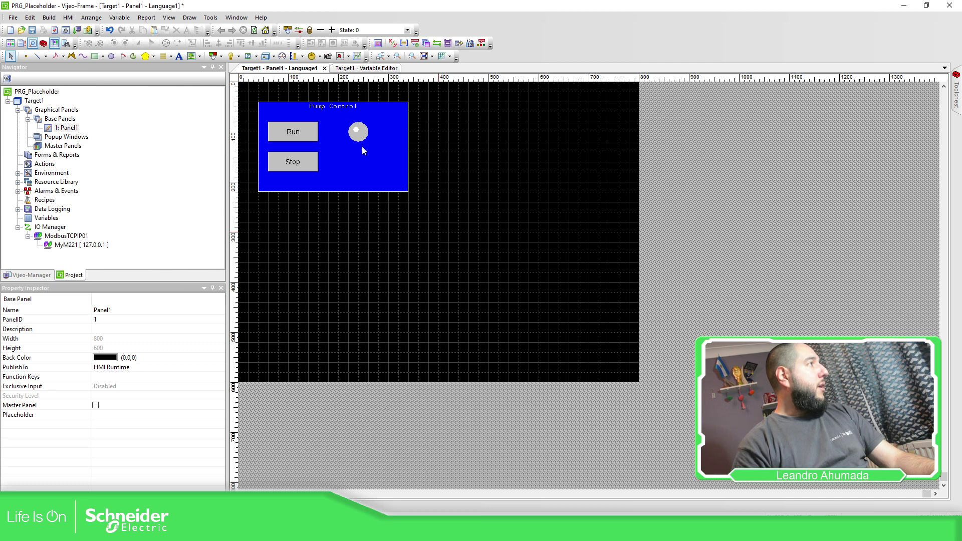
- Place a numeric display about 120 by 40 beside the Stop switch, with unit rpm and MyPumo01.iVelocity as its variable
click(248, 56)
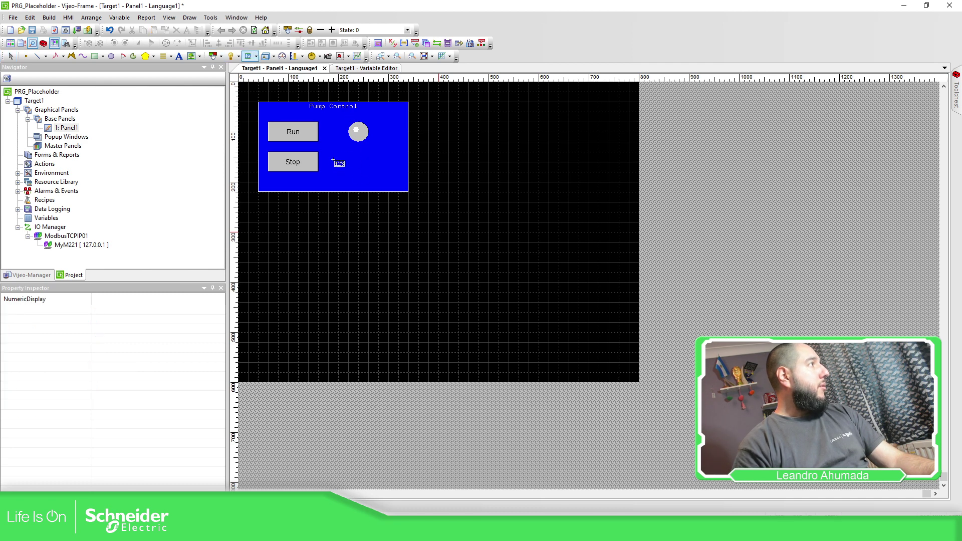
drag(329, 152, 388, 172)
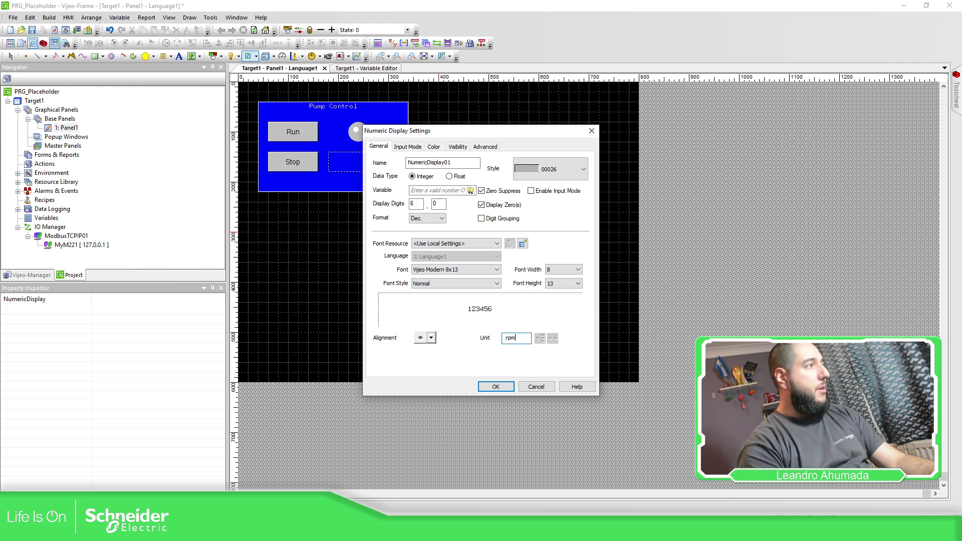
click(470, 190)
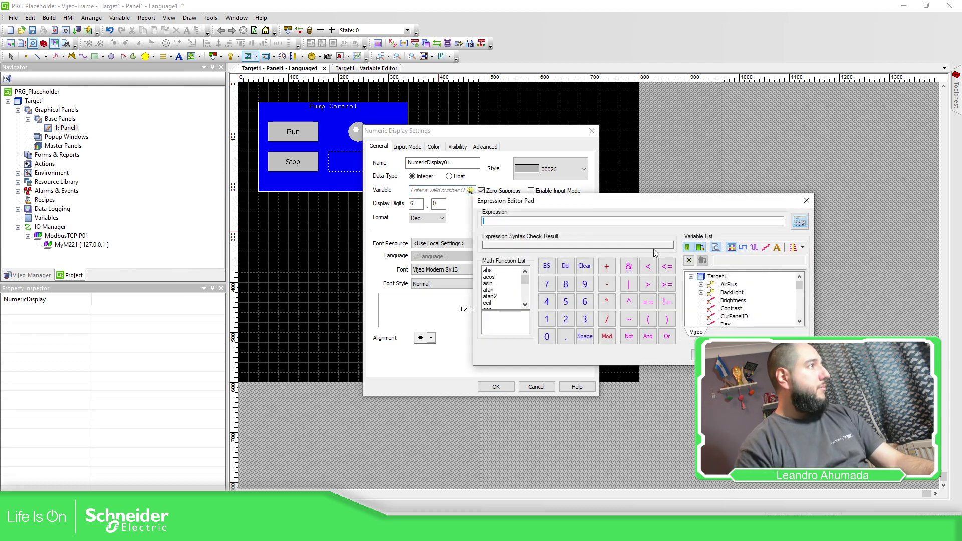
scroll(751, 313, down, 10)
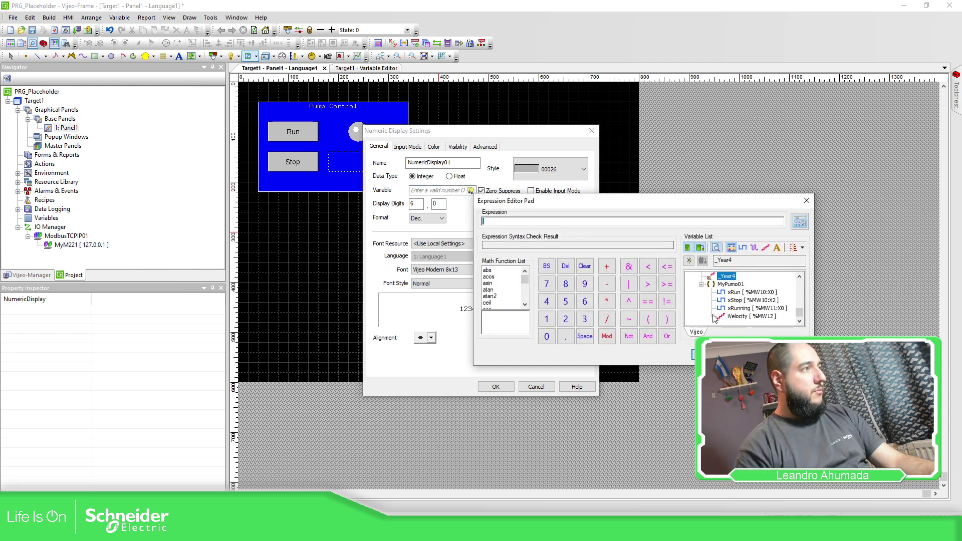
double_click(739, 317)
click(701, 354)
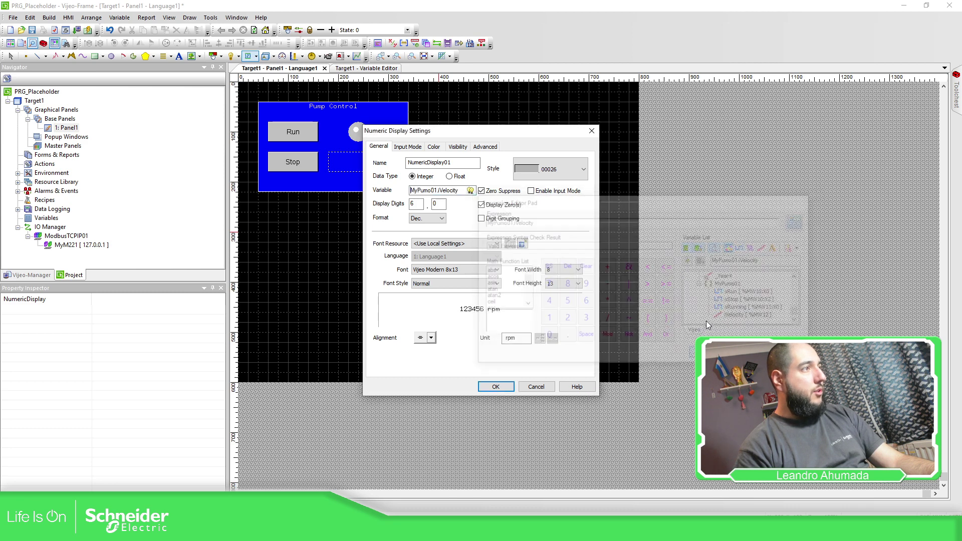
- Enable input mode for the numeric display and choose style 00026
click(531, 191)
click(408, 147)
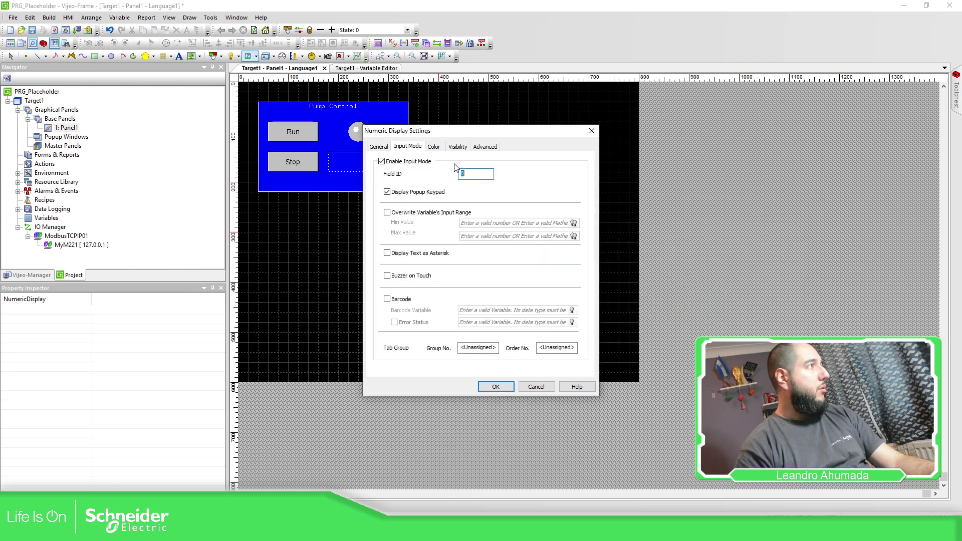
click(379, 147)
click(553, 170)
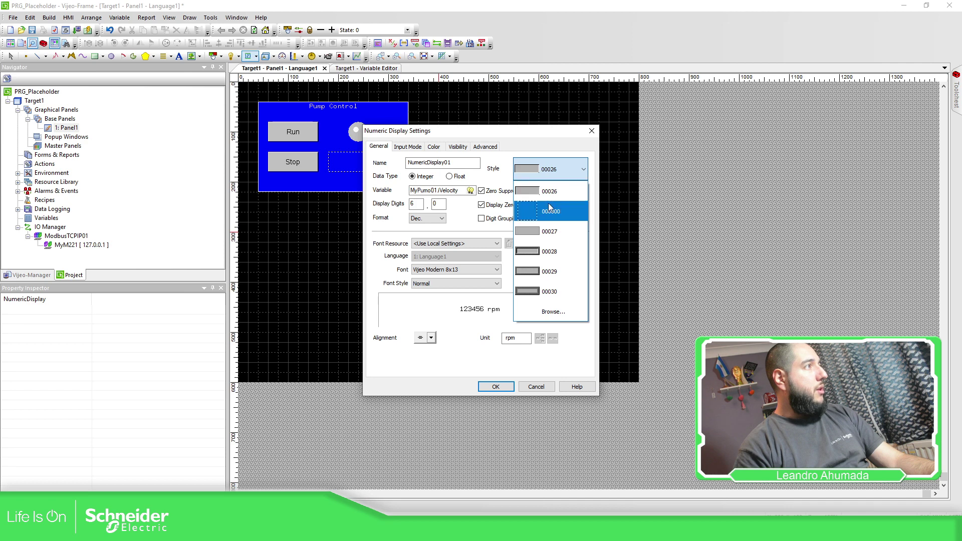
click(561, 198)
- Set the numeric display's normal text color to black and its plate color to white, and accept the settings
click(434, 147)
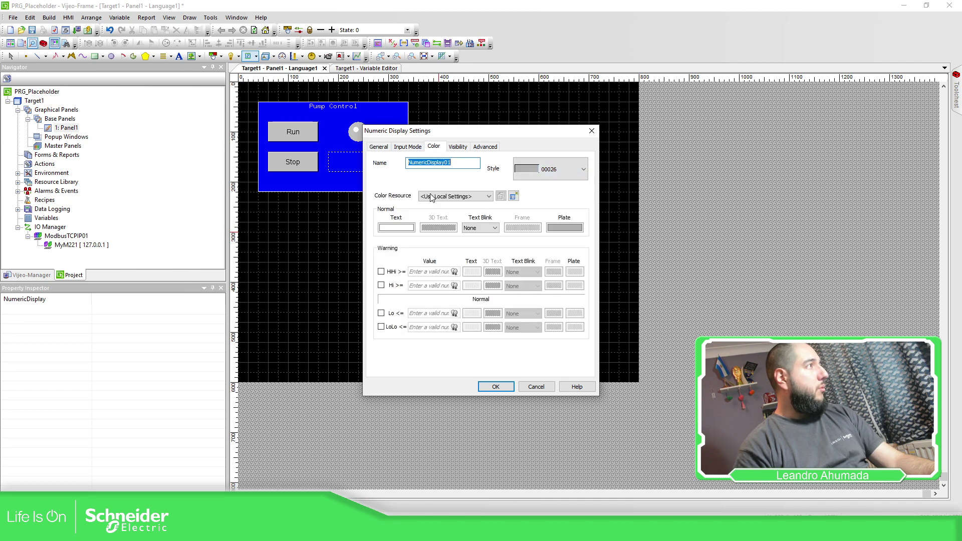
click(396, 228)
click(379, 267)
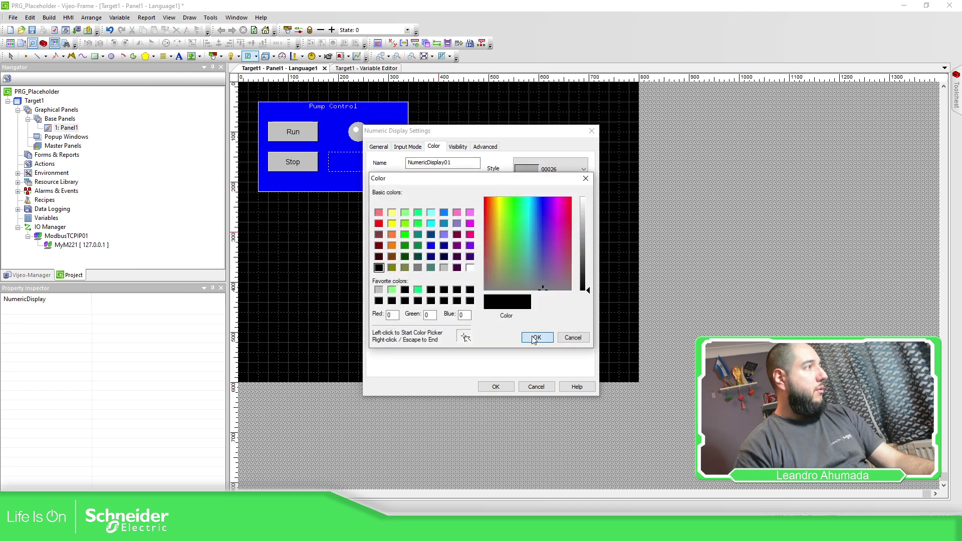
click(572, 338)
click(552, 221)
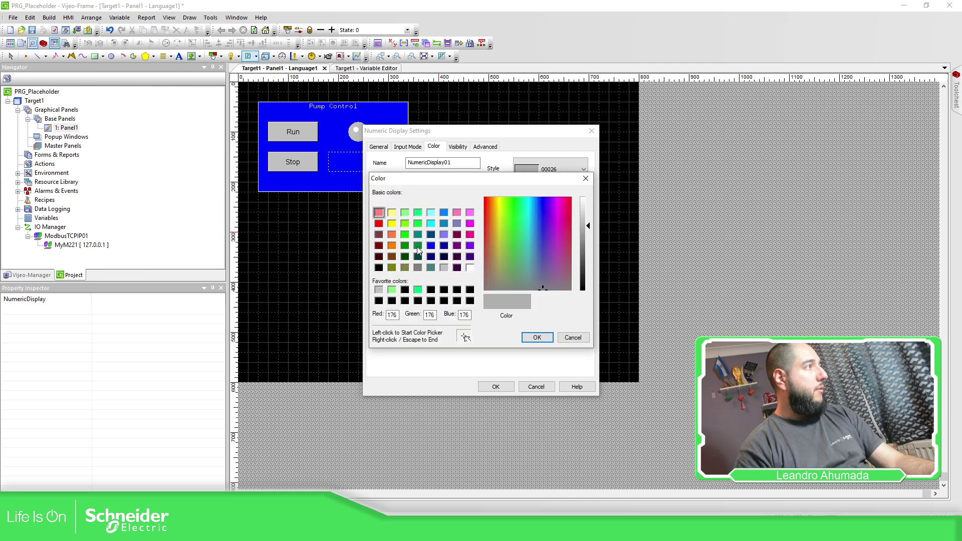
click(470, 267)
click(537, 337)
click(498, 387)
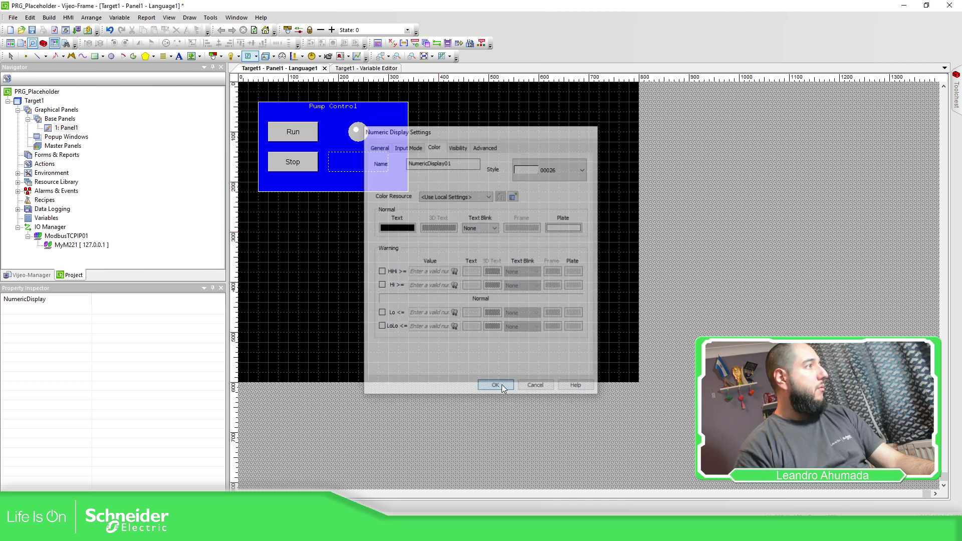
click(468, 167)
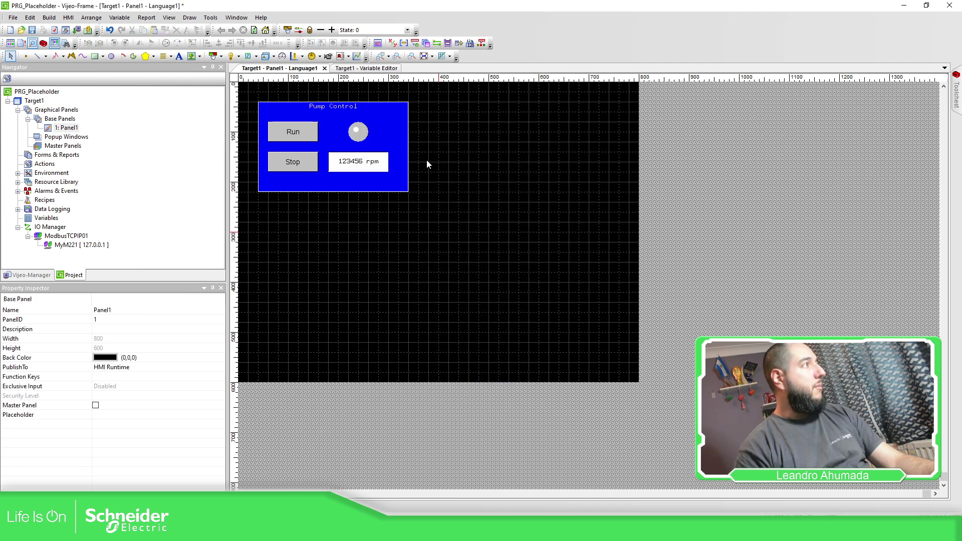
- Shrink the blue rectangle around the pump controls to a width of 280 and a height of about 160
click(398, 165)
drag(409, 146, 399, 146)
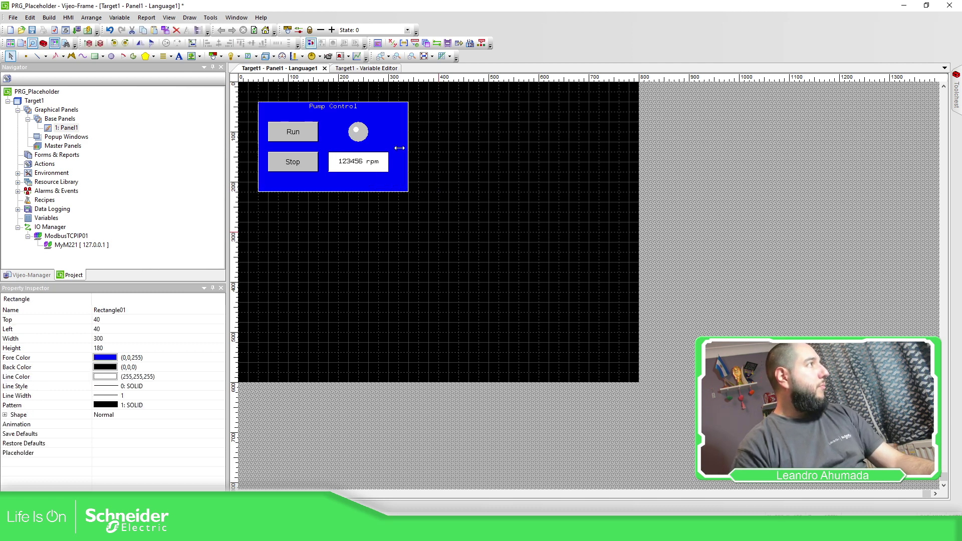
drag(328, 191, 328, 181)
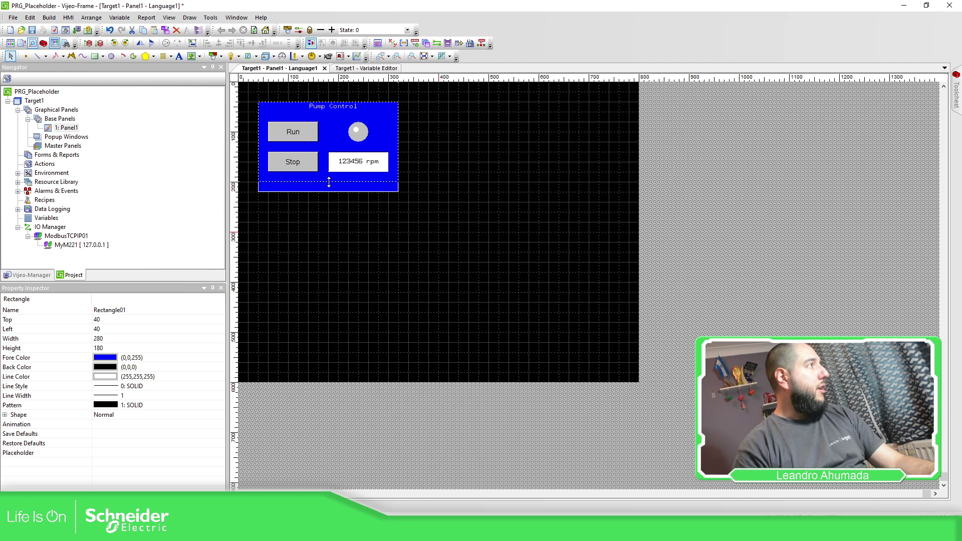
click(404, 206)
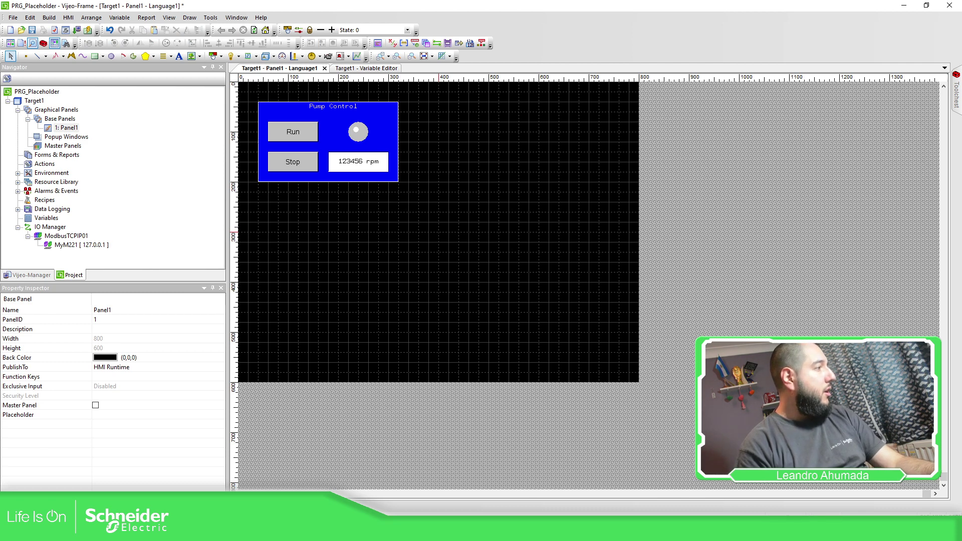
- Switch to EcoStruxure Machine Expert - Basic and set the controller's ETH1 fixed IP address to 192.168.1.221
click(386, 466)
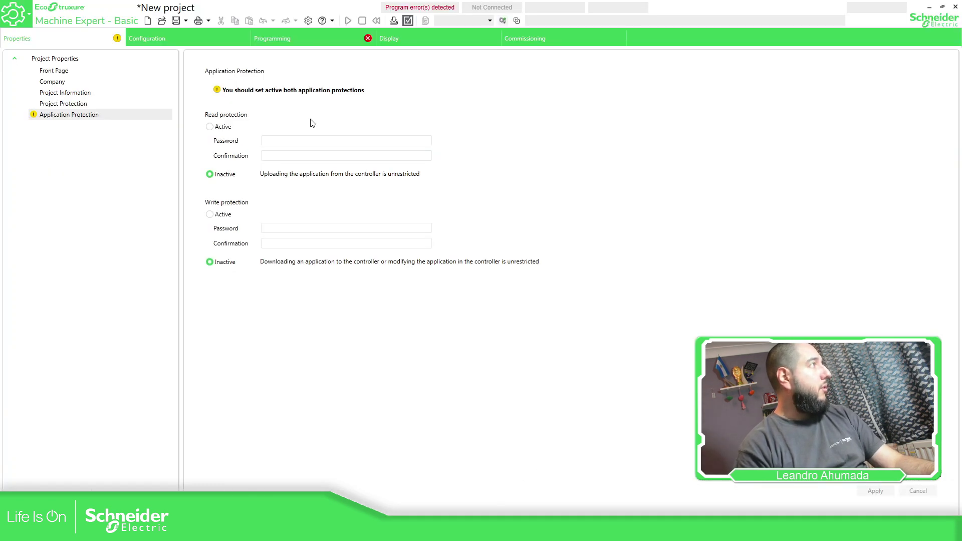
click(164, 30)
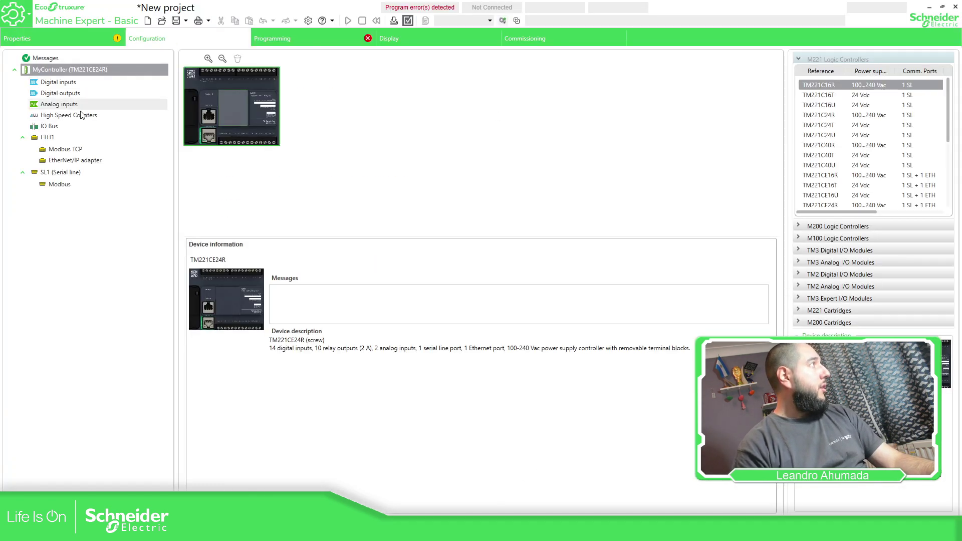
click(49, 138)
click(316, 310)
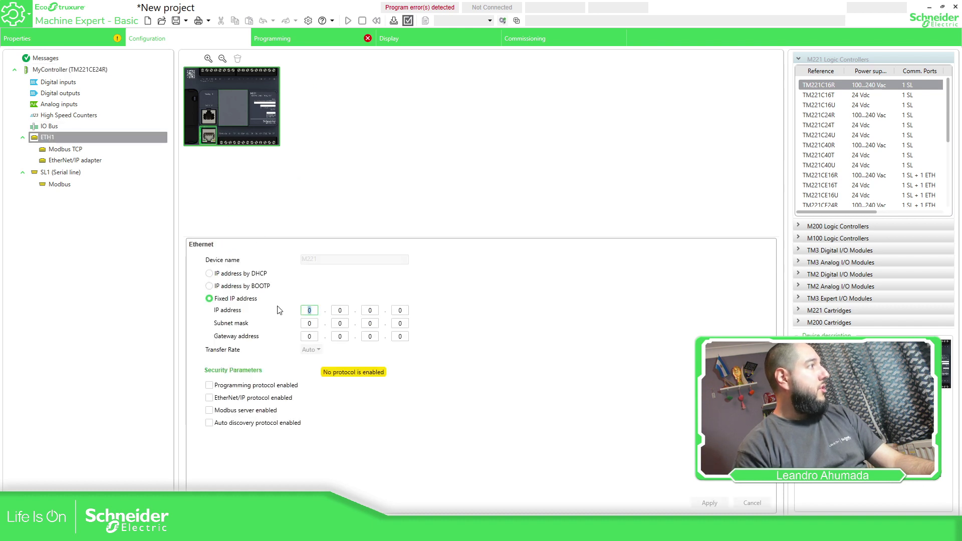
text(192.168.1.)
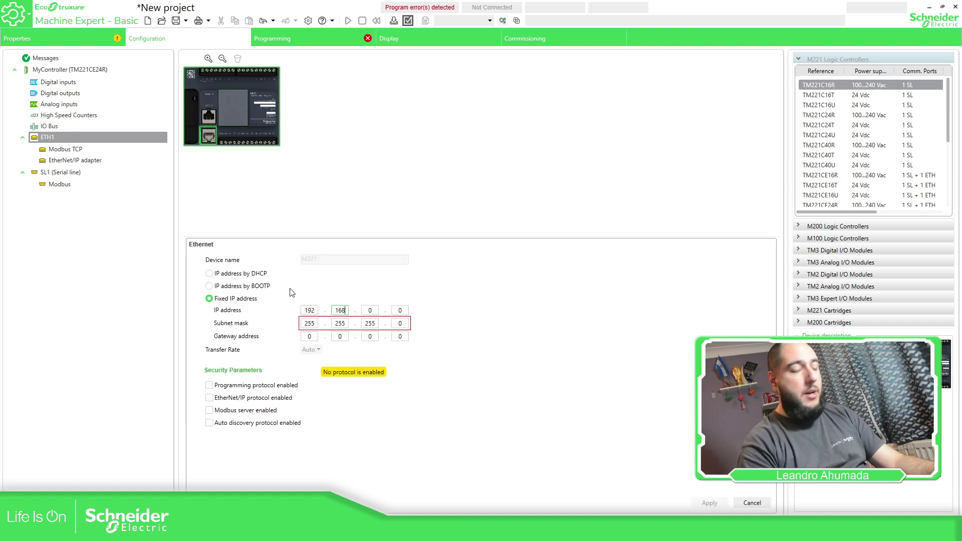
text(221)
- Set the ETH1 gateway address to 192.168.1.1
key(Tab)
key(Tab)
key(Tab)
key(Tab)
key(Tab)
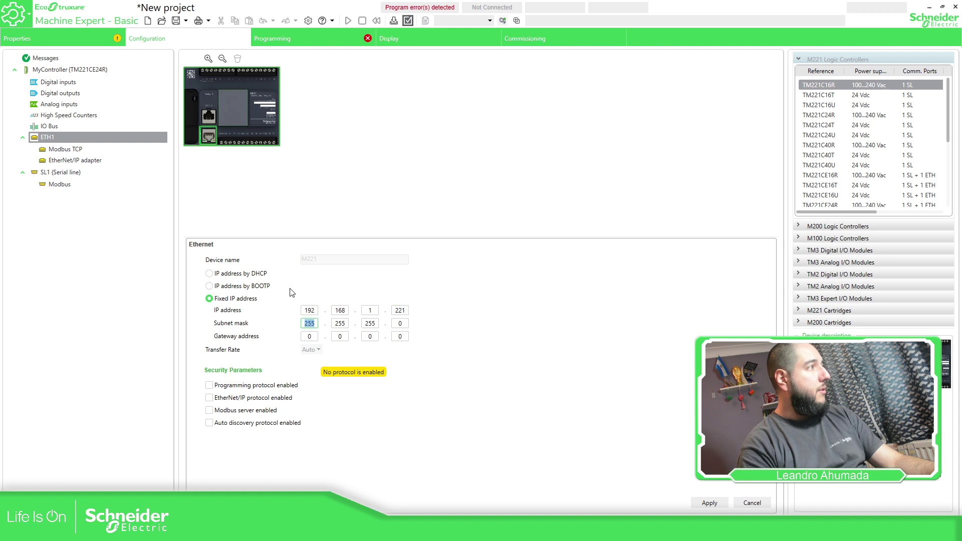
text(192.168.1.)
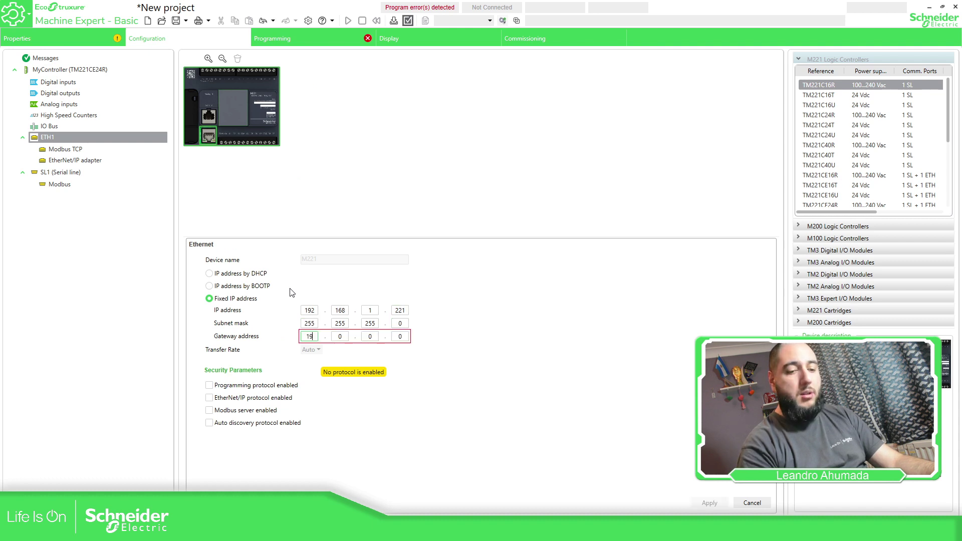
text(1)
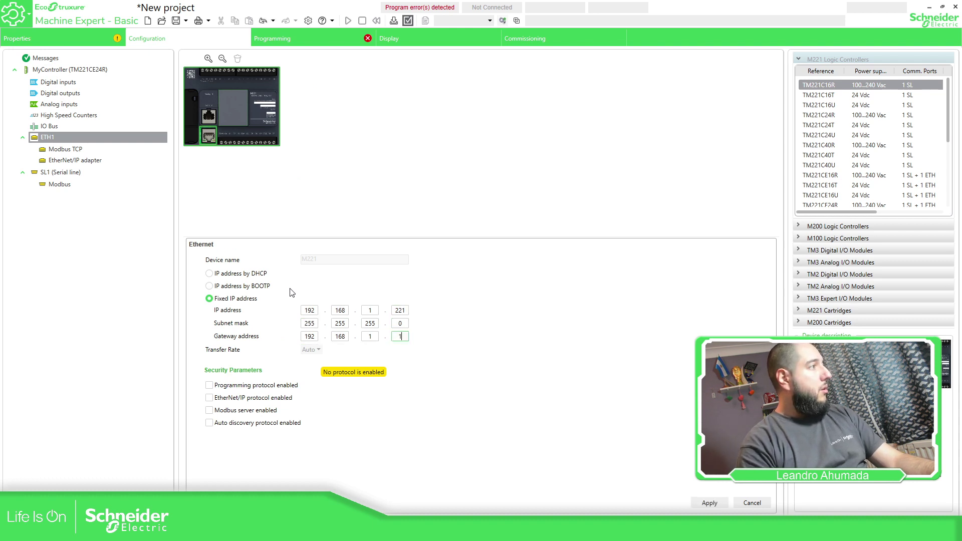
- Enable the programming, EtherNet/IP, Modbus server and auto discovery protocols on ETH1, and apply the Ethernet settings
click(262, 386)
click(257, 398)
click(249, 410)
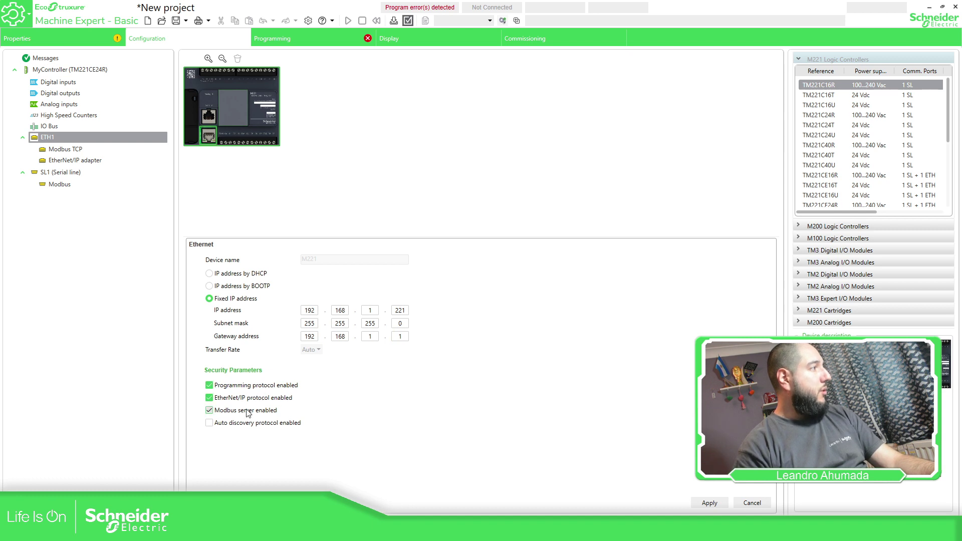
click(251, 423)
click(710, 503)
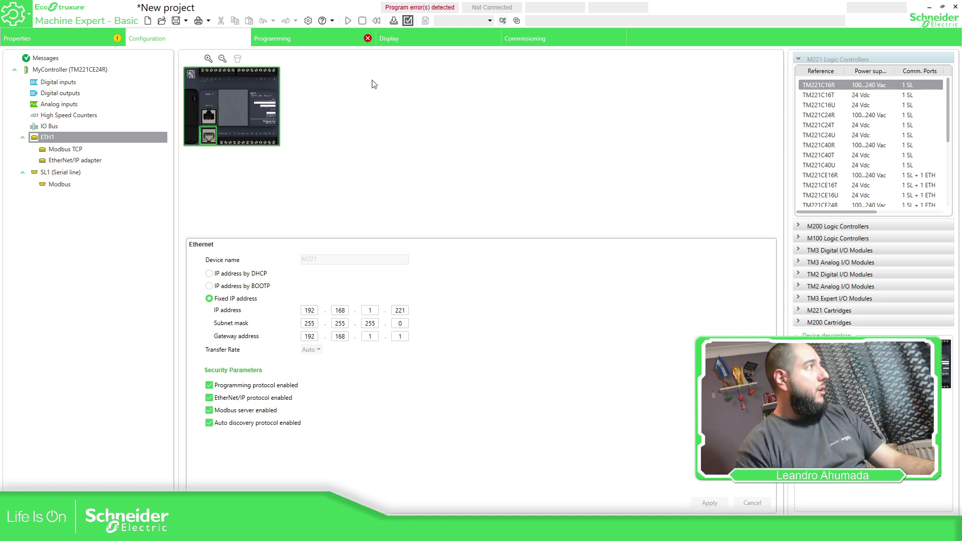
- Insert a normally open contact near the start of Rung0 in the program and assign it address %MW10:X0
click(322, 38)
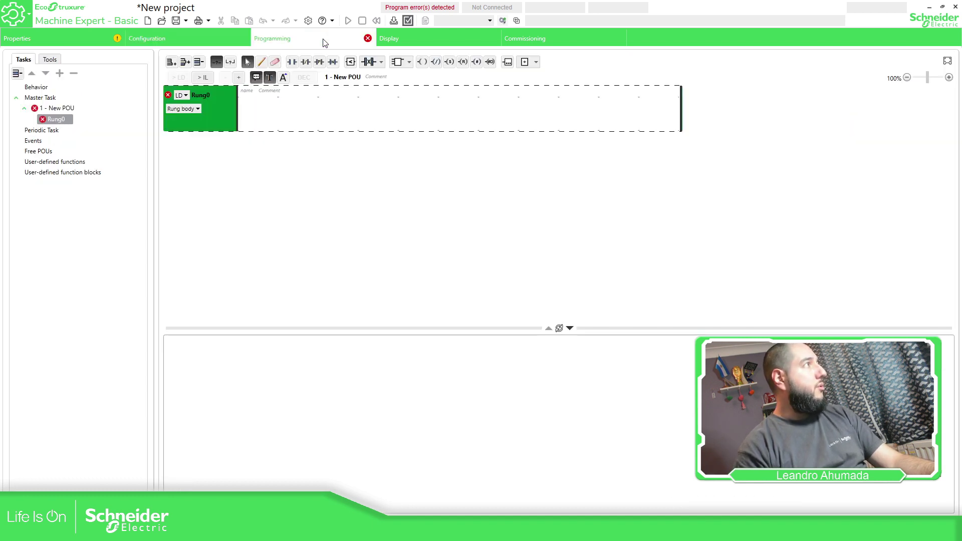
click(292, 62)
click(299, 120)
key(Escape)
double_click(291, 114)
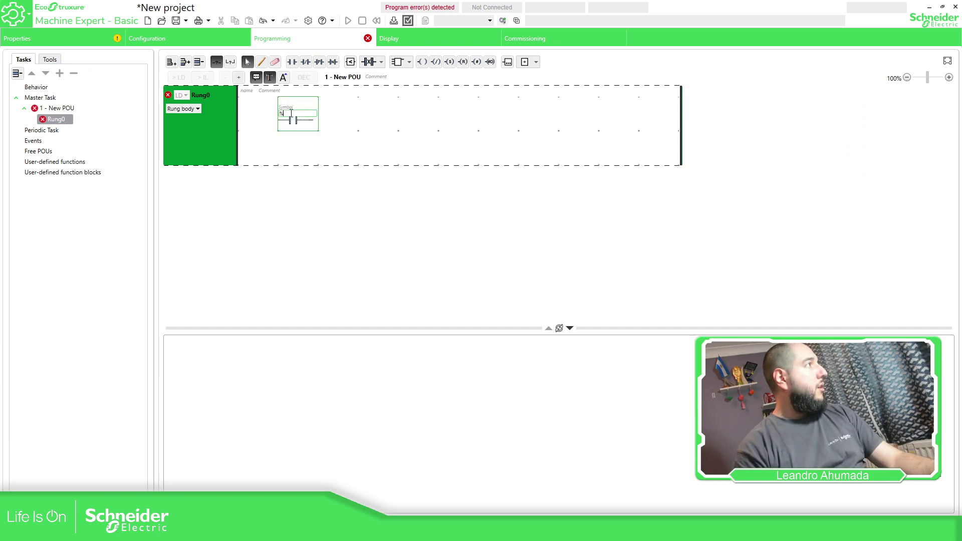
text(%MW10:X0)
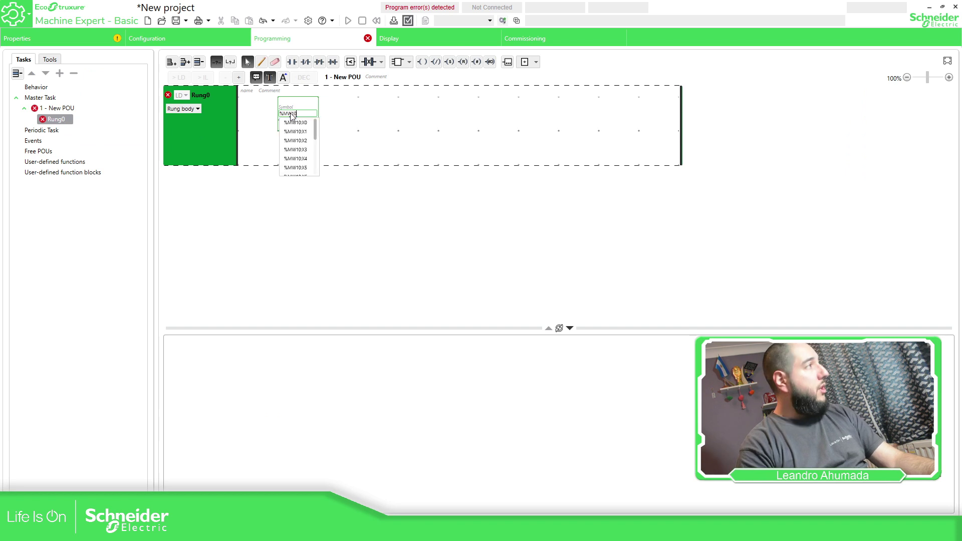
key(Return)
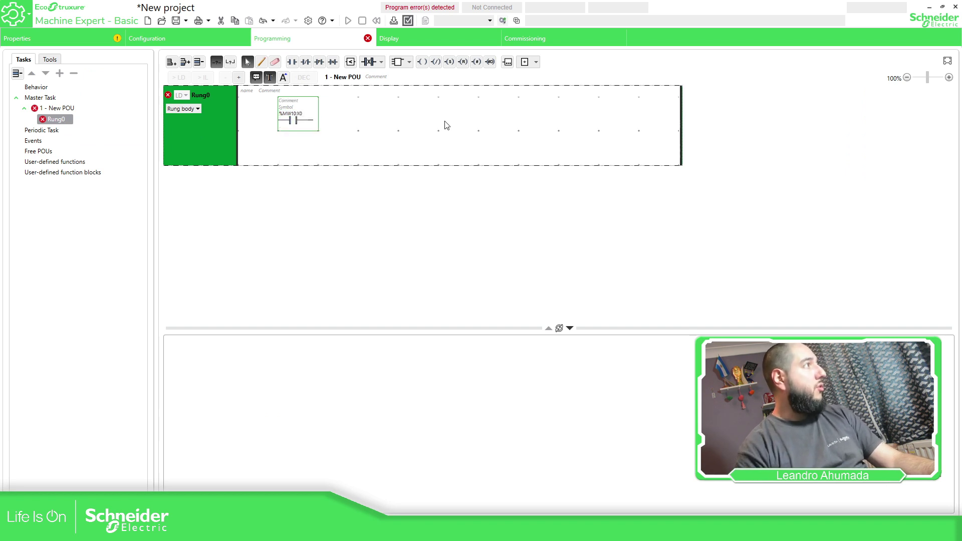
- Insert a coil at the end of Rung0 and assign it address %MW11:X0
click(422, 62)
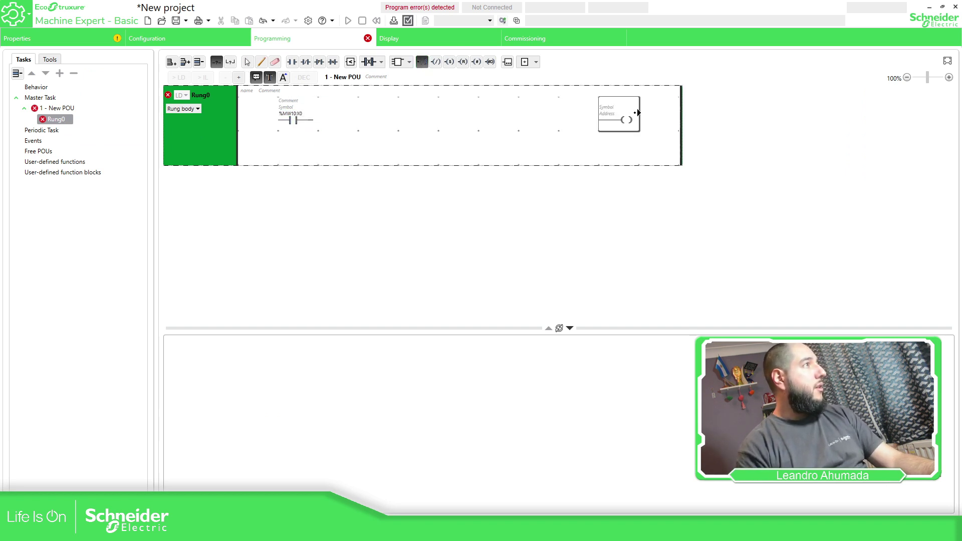
click(651, 116)
text(%MW)
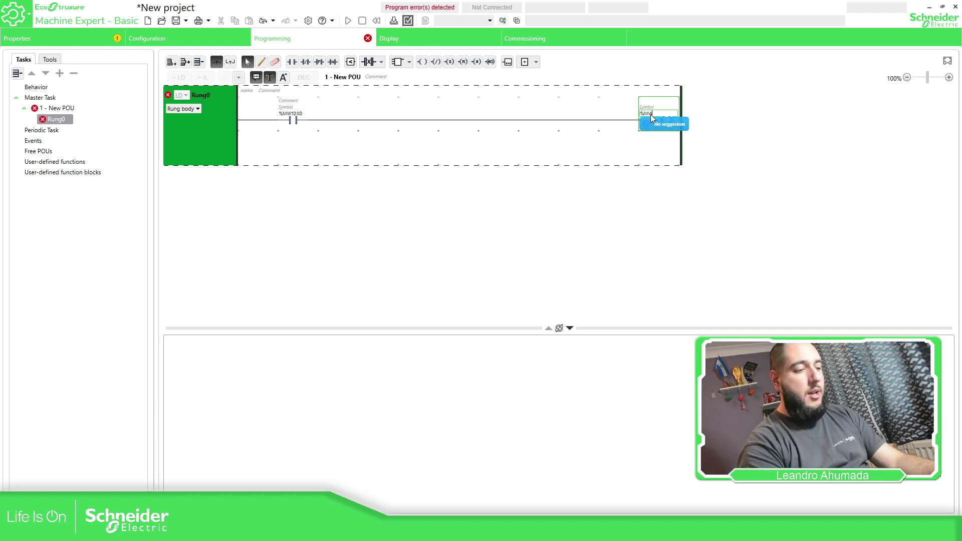
text(11:X0)
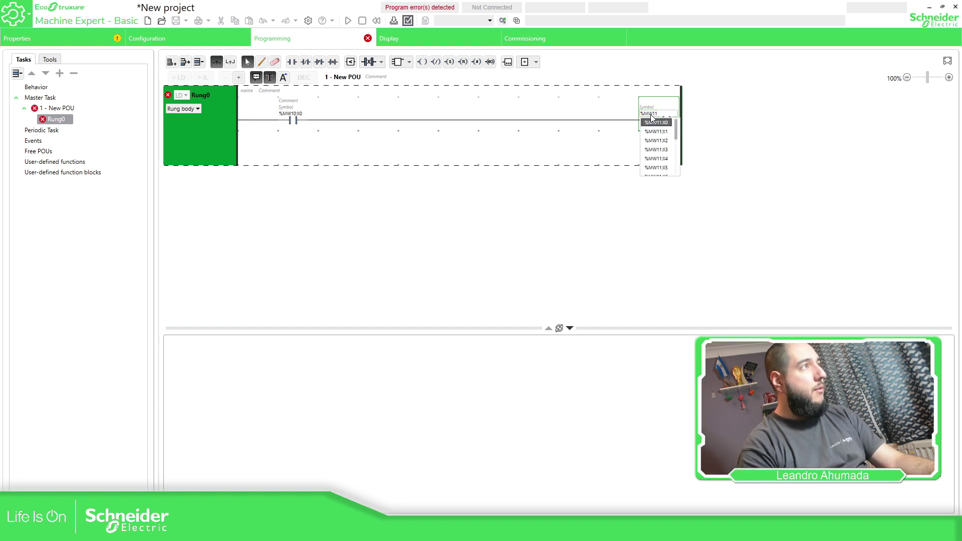
key(Return)
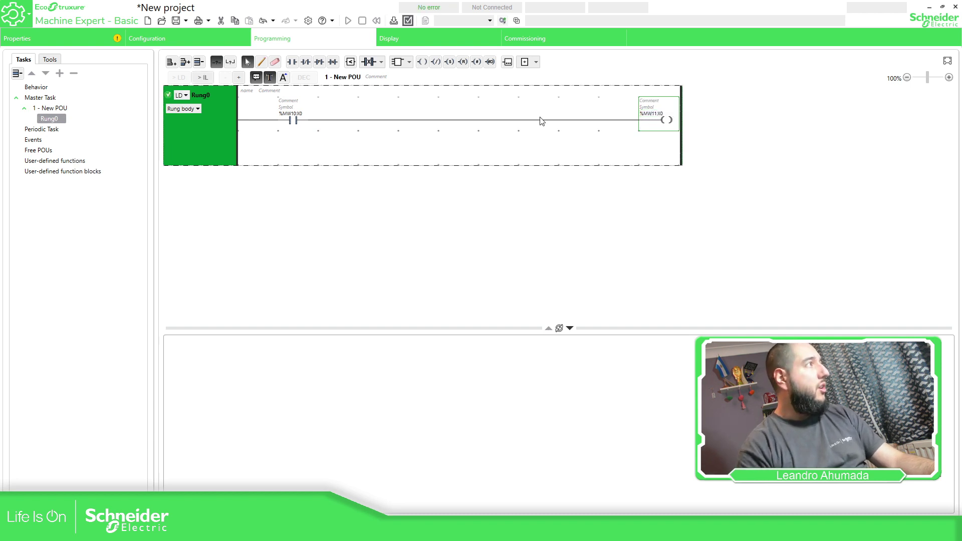
- Insert a normally open contact directly below the %MW10:X0 contact in Rung0 and assign it the coil's address, %MW11:X0
click(292, 62)
click(301, 154)
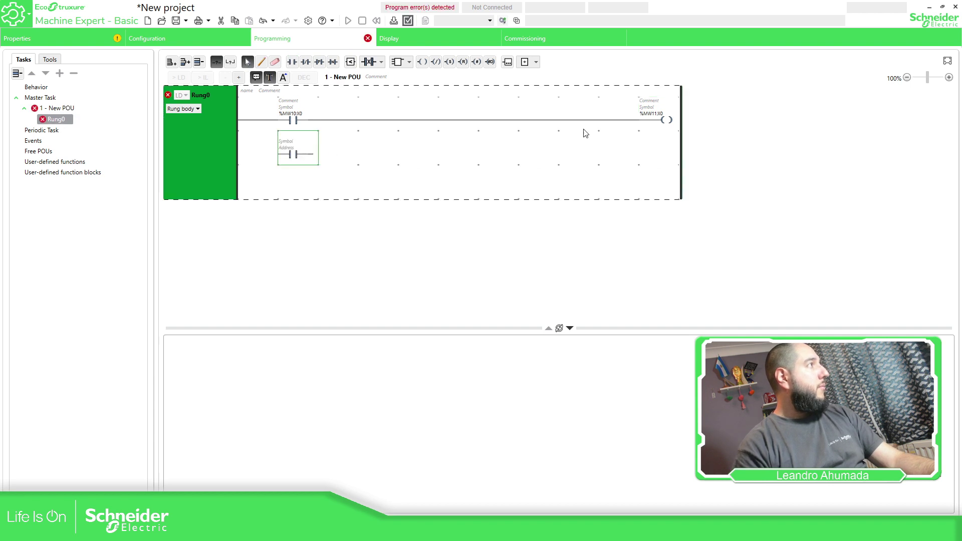
click(660, 114)
click(660, 113)
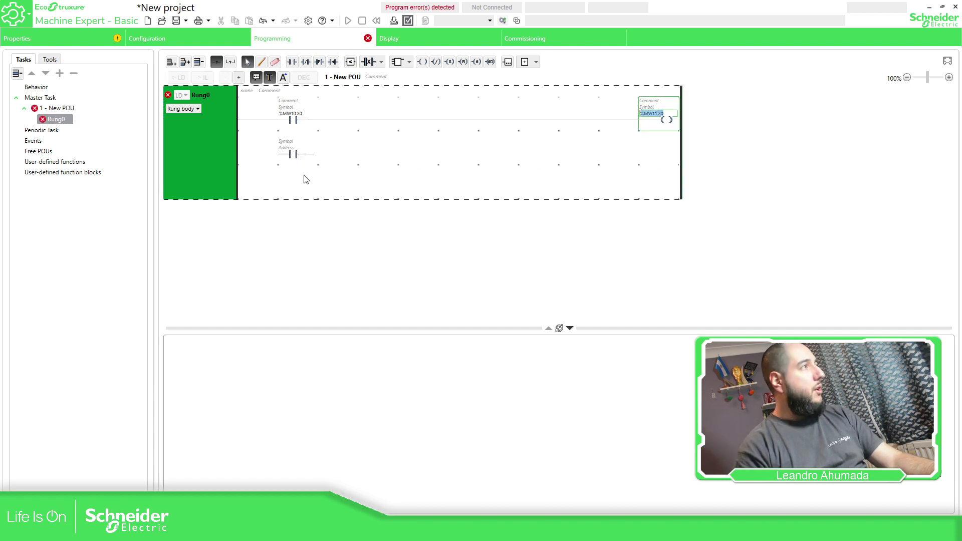
click(293, 153)
click(285, 148)
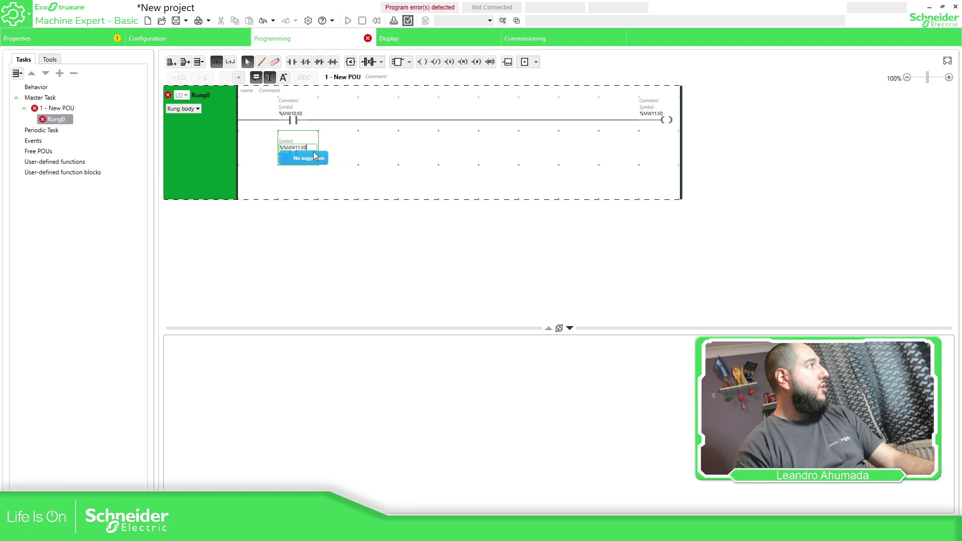
key(Return)
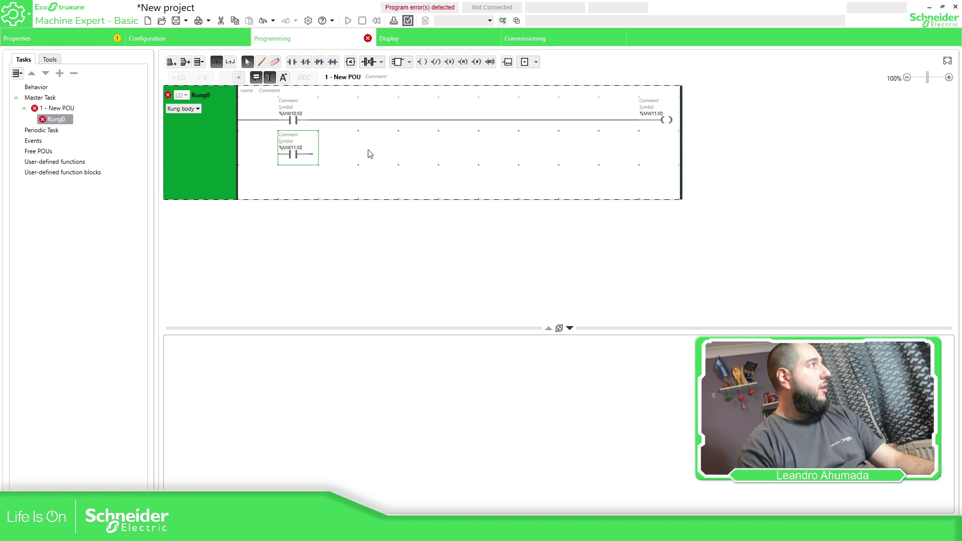
- Insert a normally closed contact mid-line in Rung0 with address %MW10:X2, and check the pump addresses in the HMI's Variable Editor
click(304, 62)
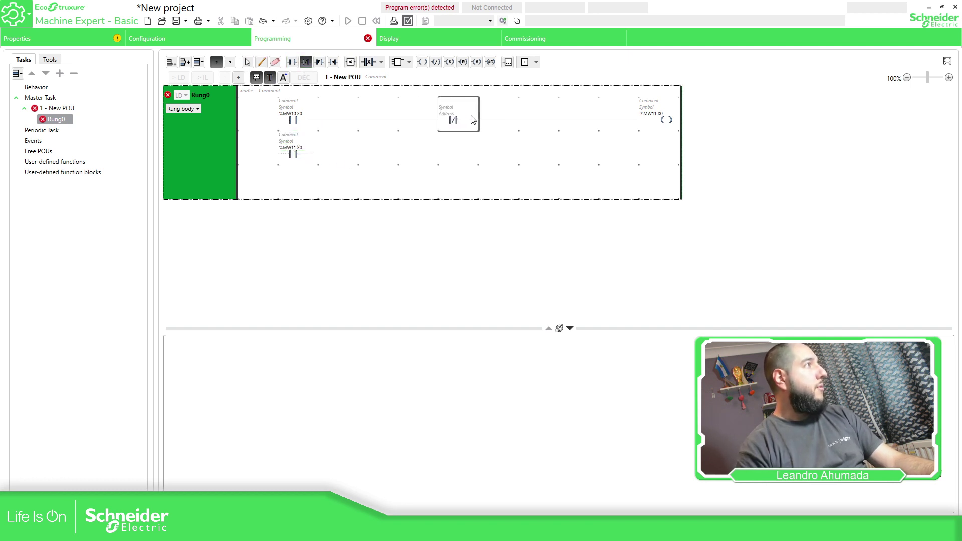
click(448, 121)
click(449, 114)
text(%)
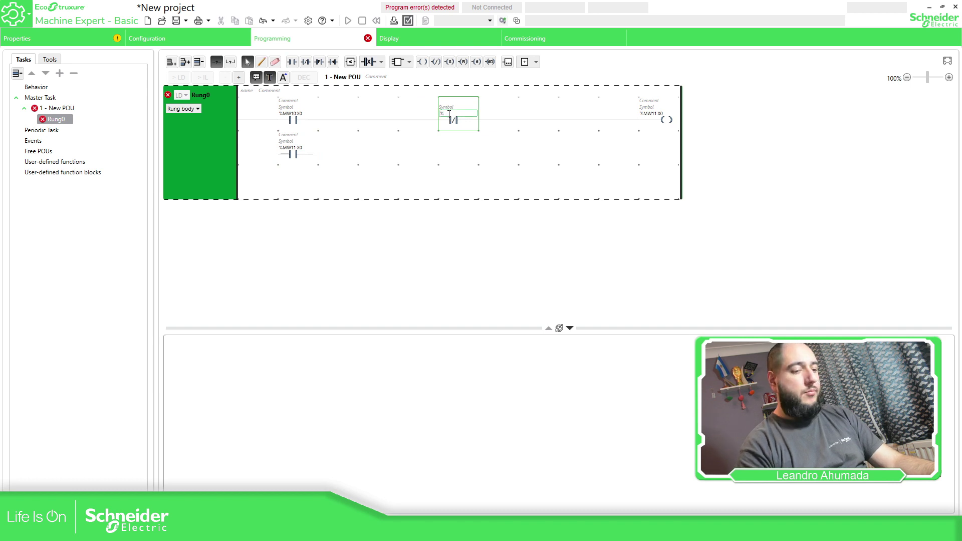
text(MW10)
key(Down)
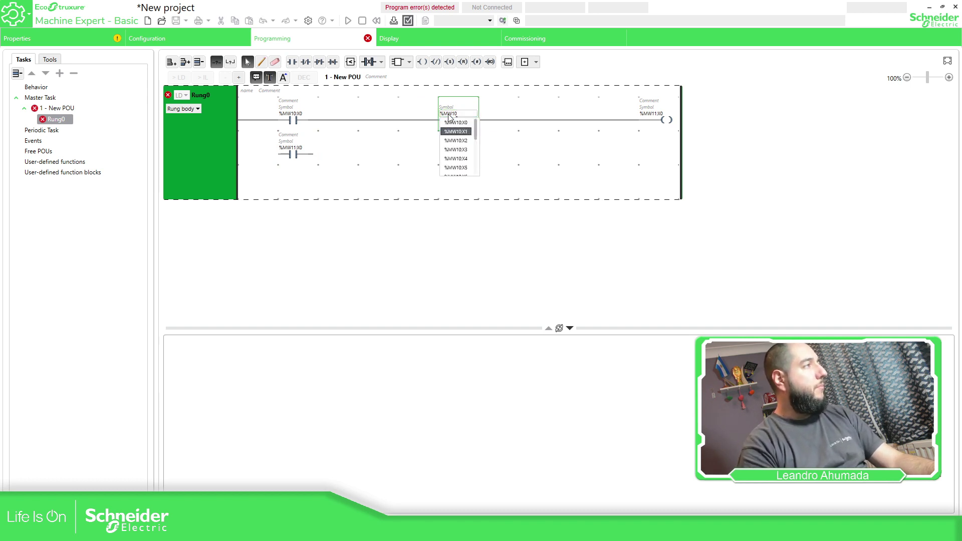
key(Down)
key(Return)
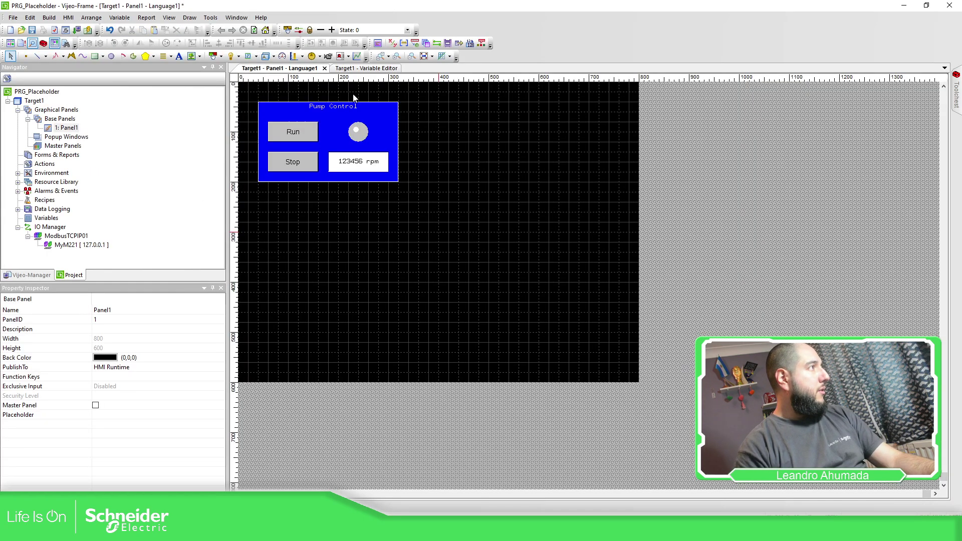
click(349, 70)
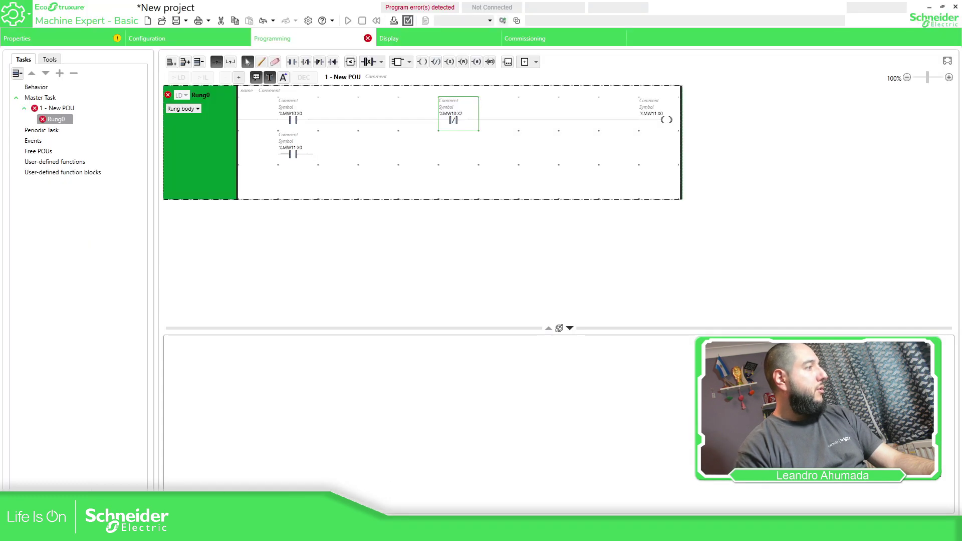
- Draw lines wiring the %MW11:X0 contact in parallel with the %MW10:X0 contact, joining ahead of the normally closed contact
click(262, 61)
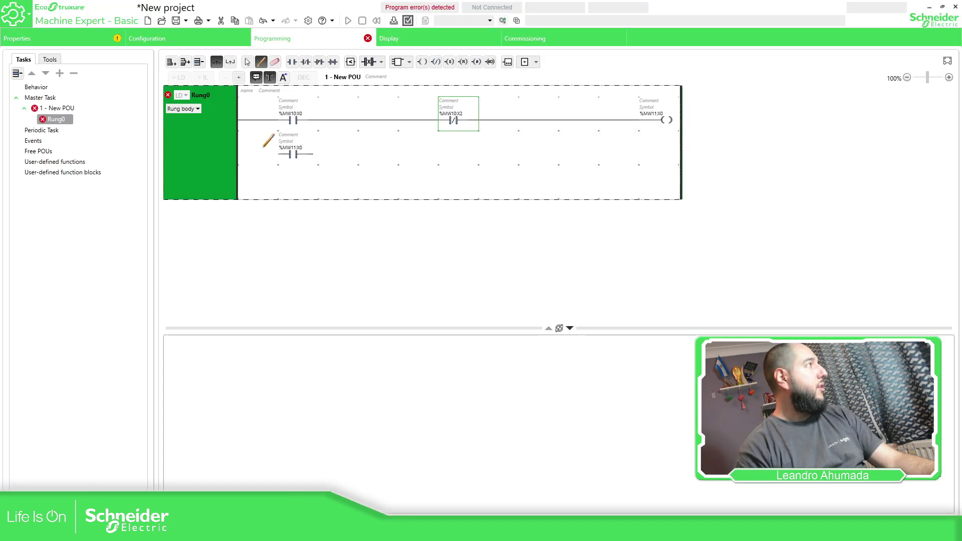
click(254, 153)
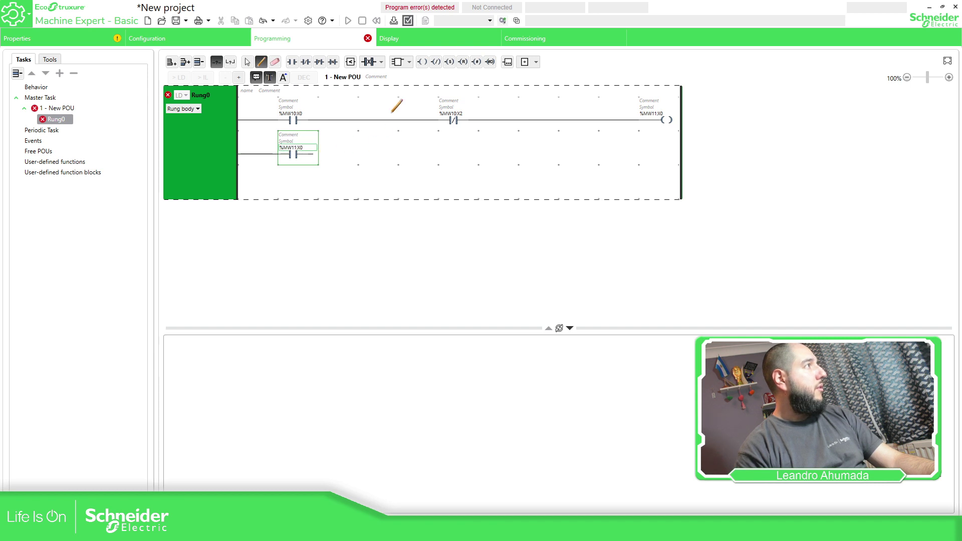
mouse_move(394, 120)
mouse_down()
mouse_move(389, 142)
mouse_move(307, 149)
mouse_up()
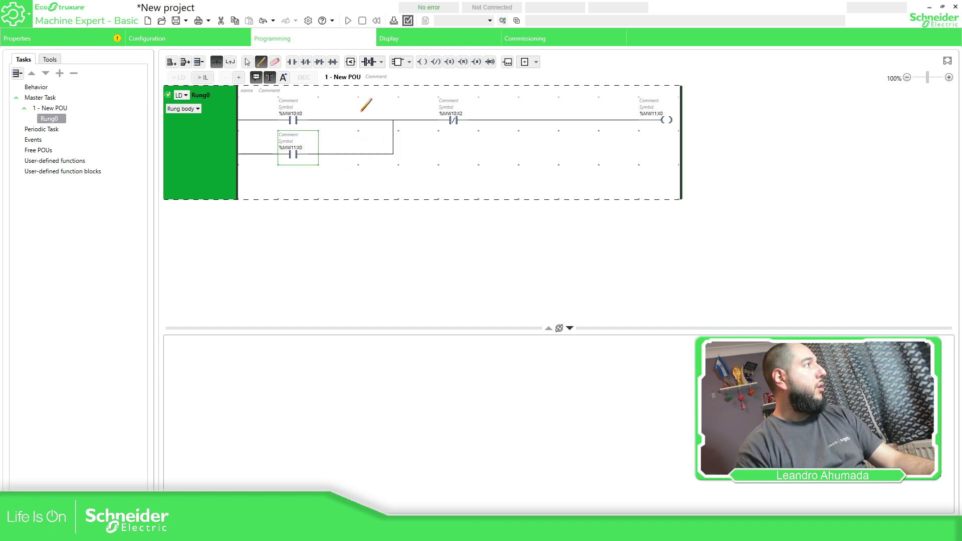
click(247, 62)
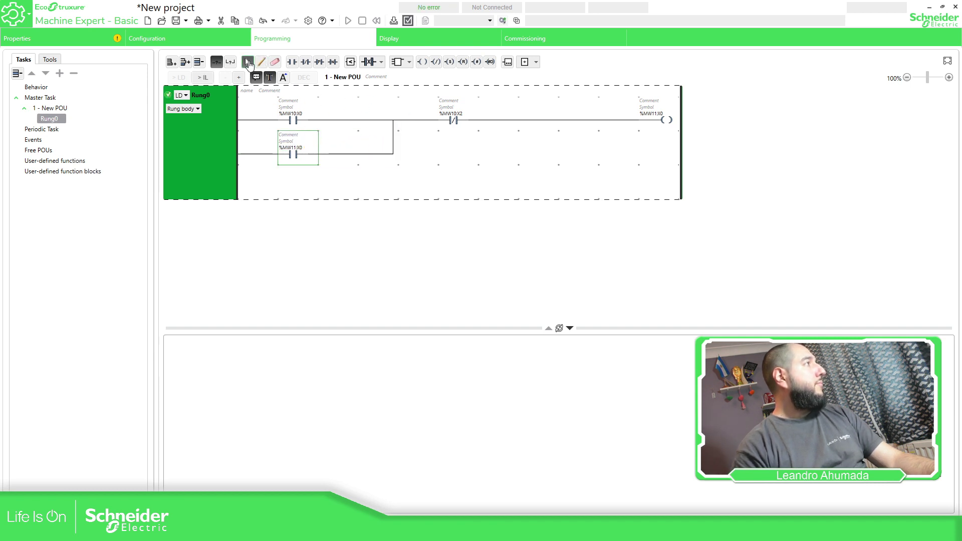
- Add a new rung below Rung0 with an operation block at its end containing %MW100 := %MW12
click(171, 61)
click(508, 65)
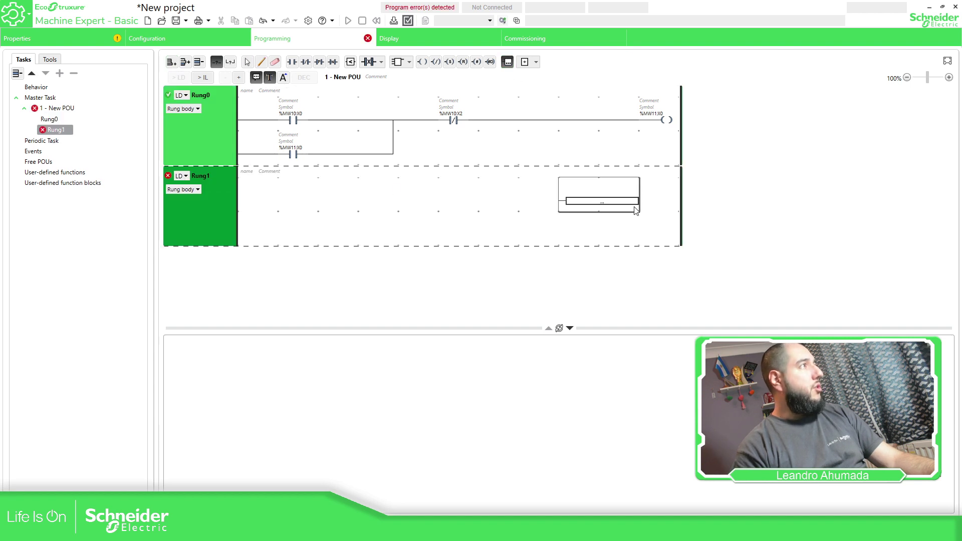
click(651, 202)
double_click(665, 194)
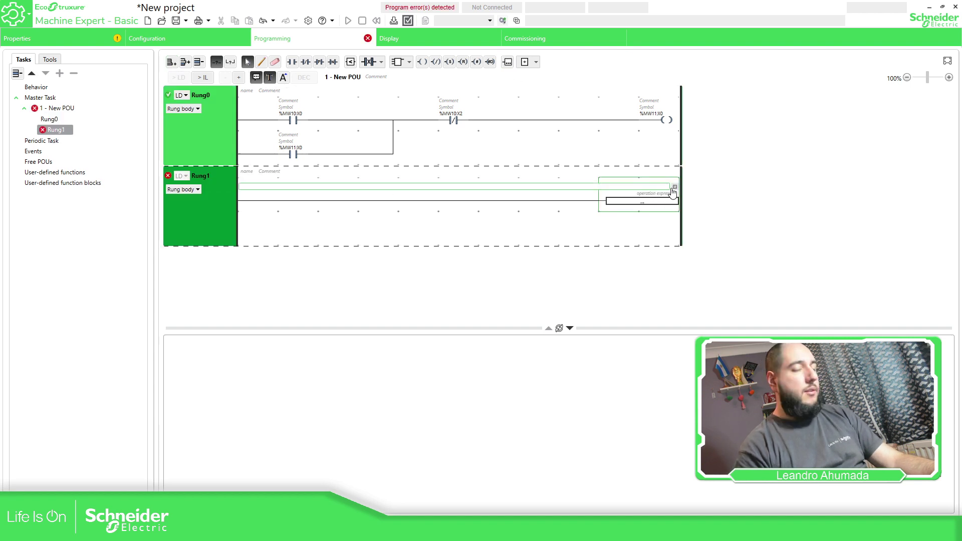
text(%)
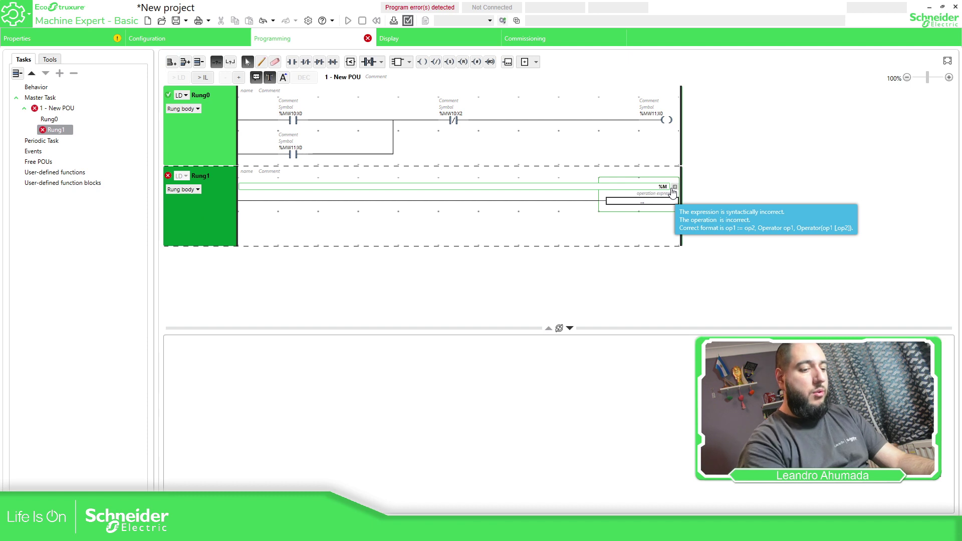
text(MW100 :)
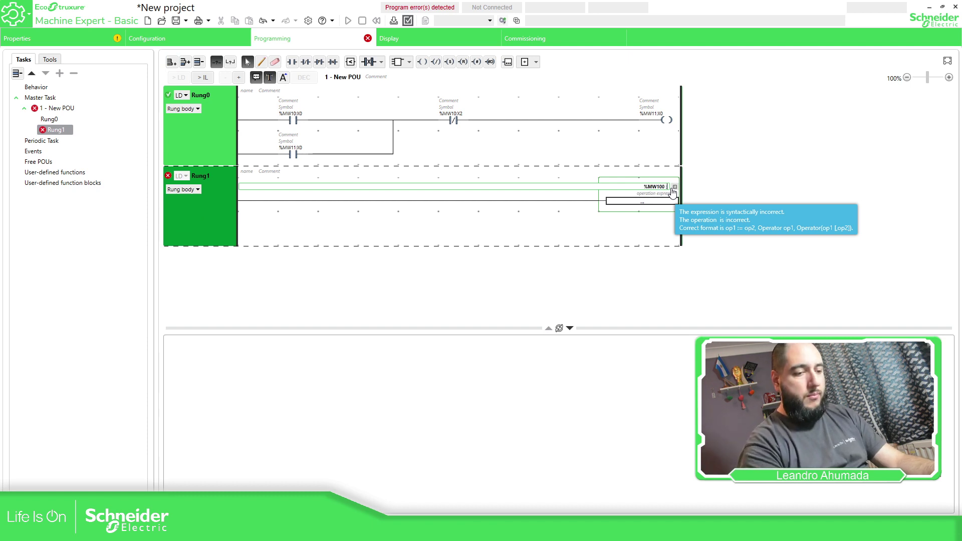
text(= %MW12)
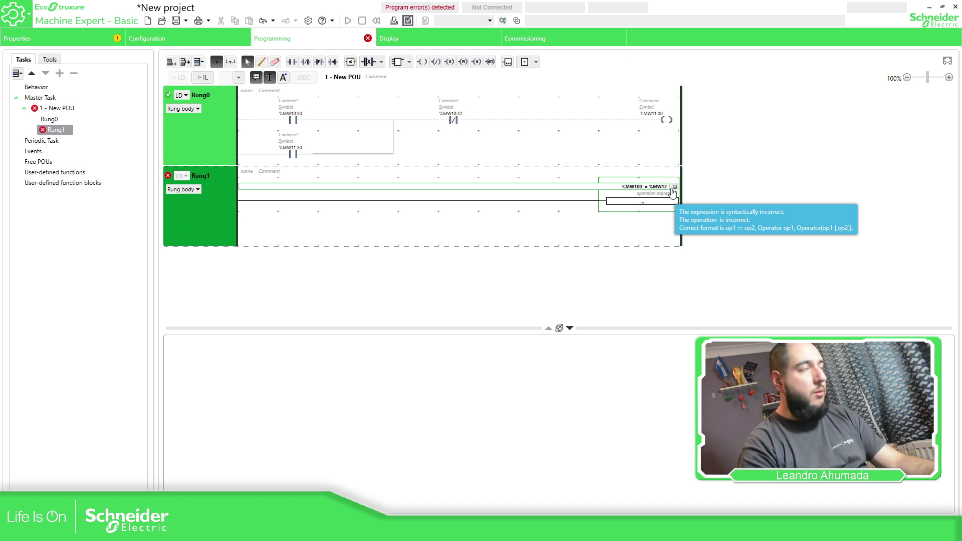
key(Return)
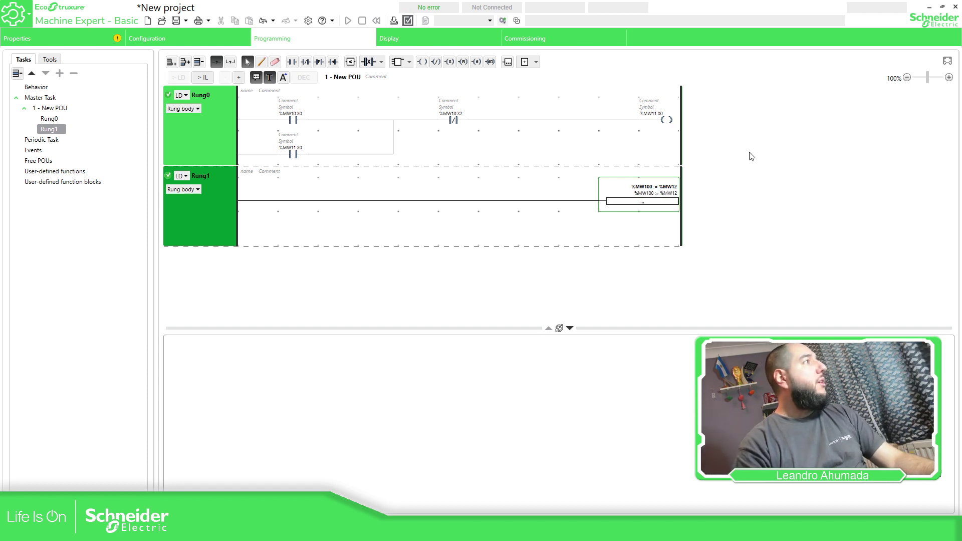
- Open the memory word properties and give %MW10 the symbol PUMP01_CMD
click(50, 60)
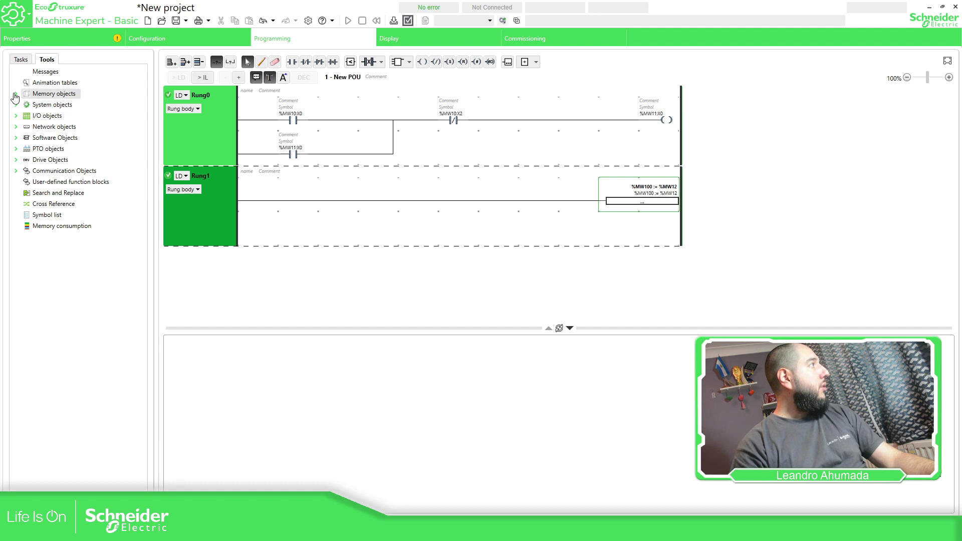
click(16, 94)
click(55, 115)
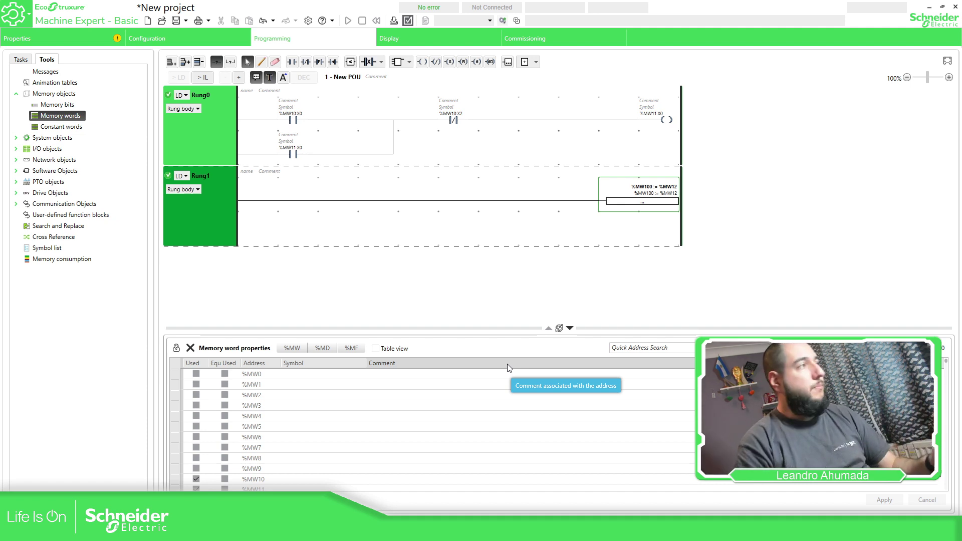
scroll(301, 463, down, 2)
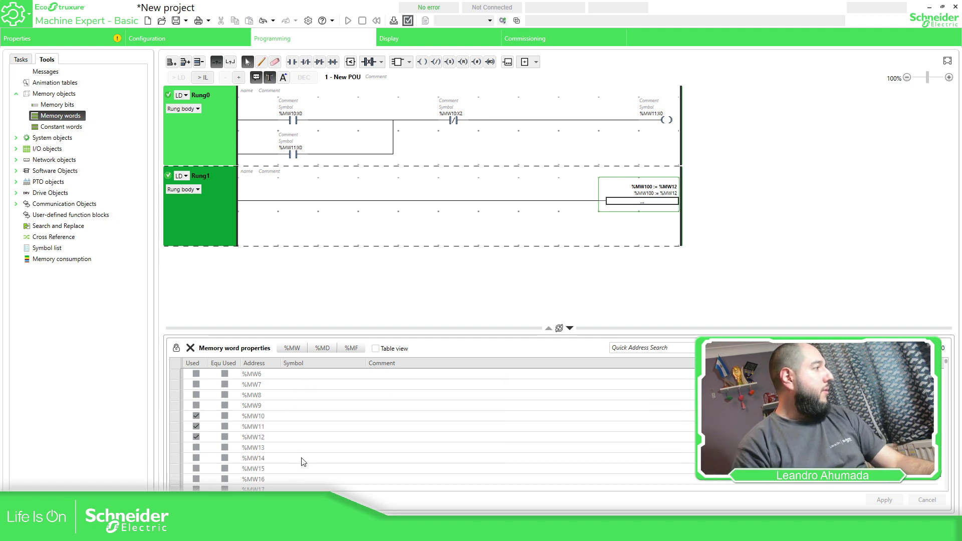
click(298, 416)
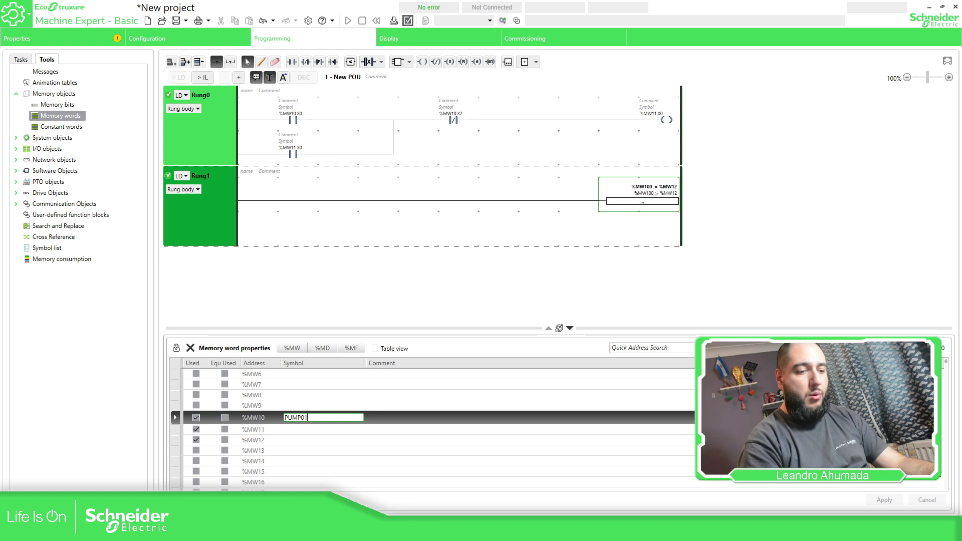
key(Return)
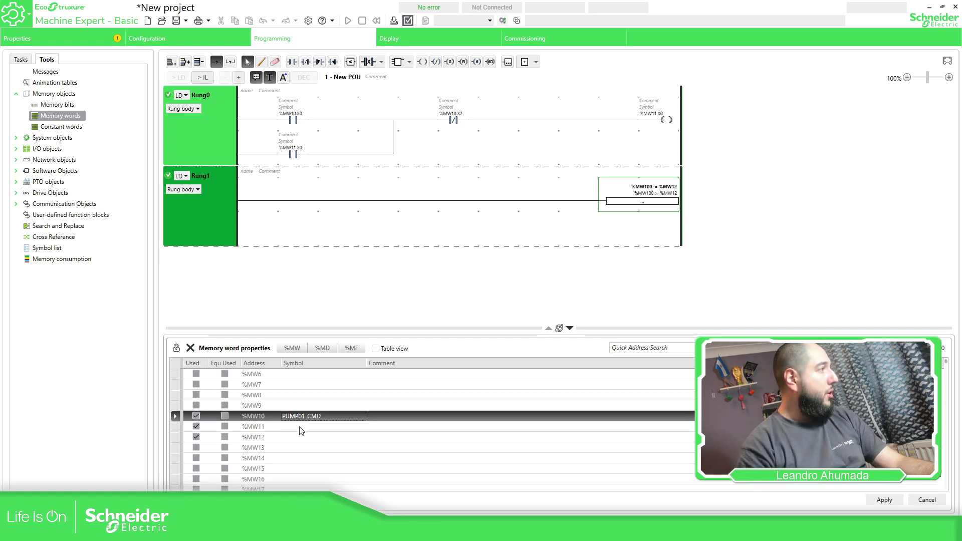
- Assign the symbols PUMP01_IND to %MW11 and PUMP01_SP to %MW12, and apply the memory word changes
click(300, 427)
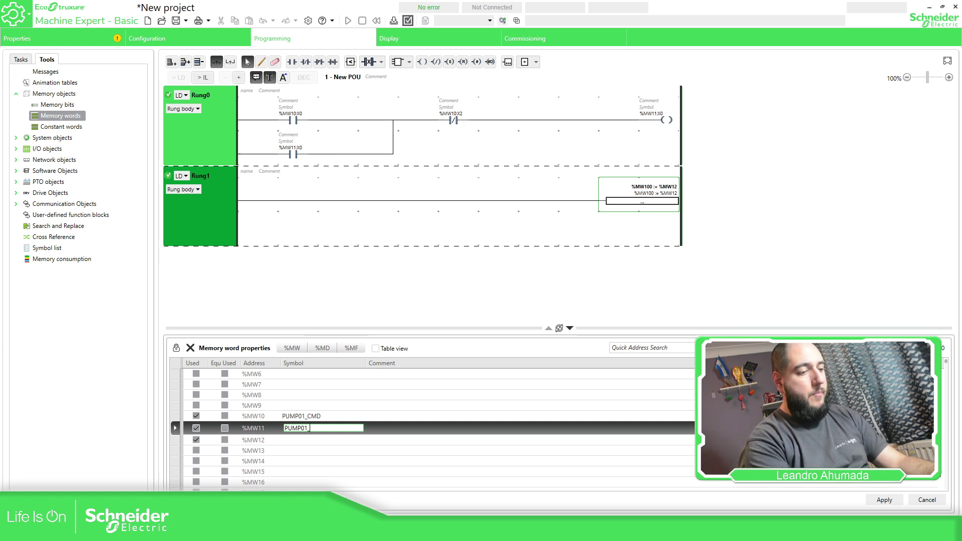
text(PUMP01_)
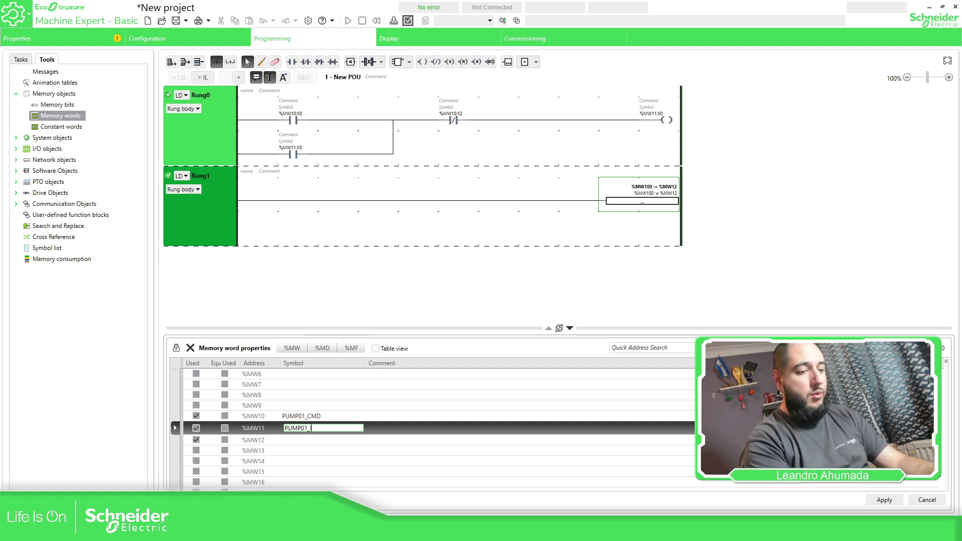
text(IND)
key(Return)
click(292, 438)
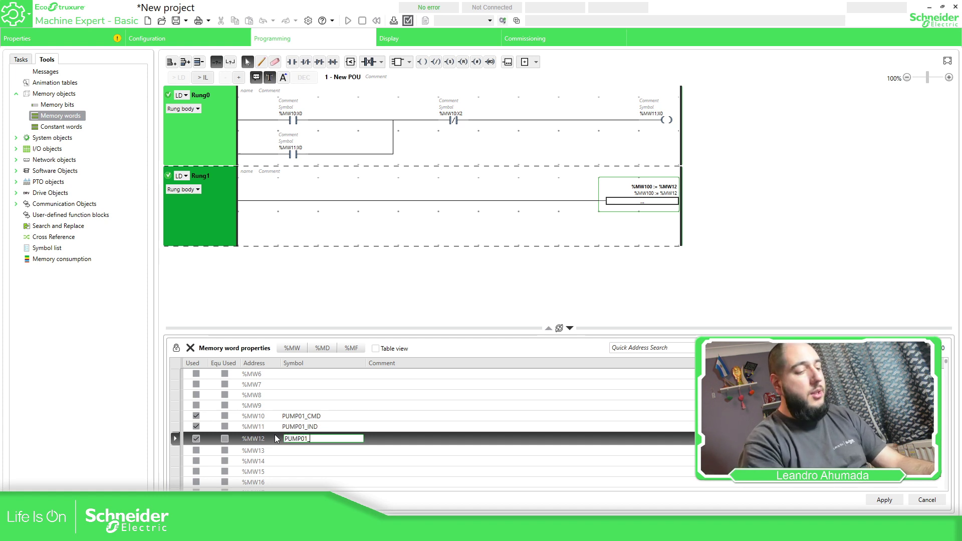
text(PUMP01_SP)
key(Return)
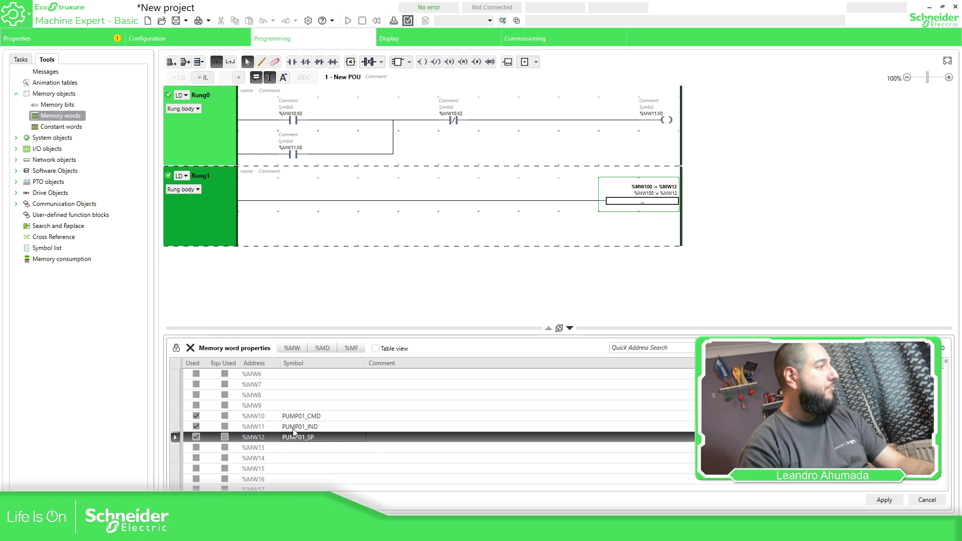
click(894, 500)
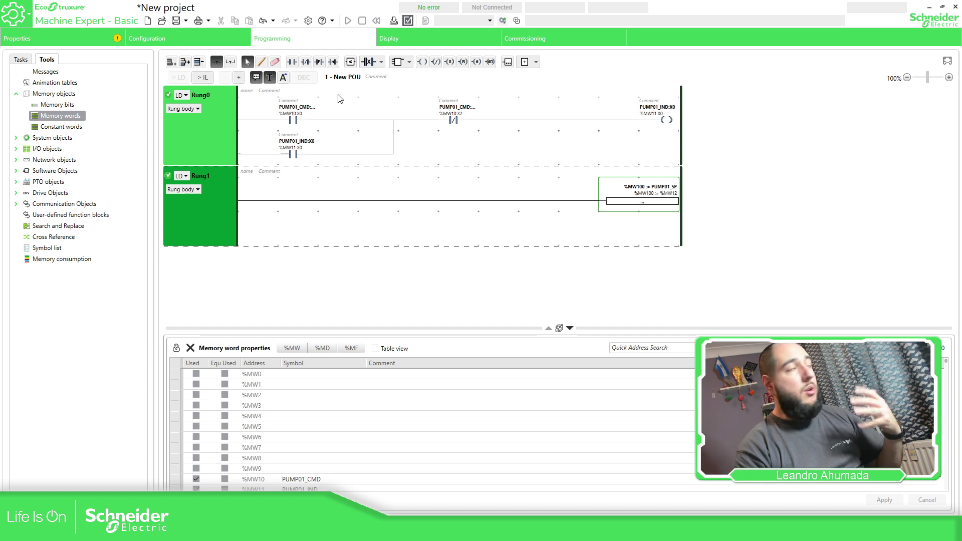
- Switch to Vijeo-Frame and display Panel1 with the pump control block
click(516, 20)
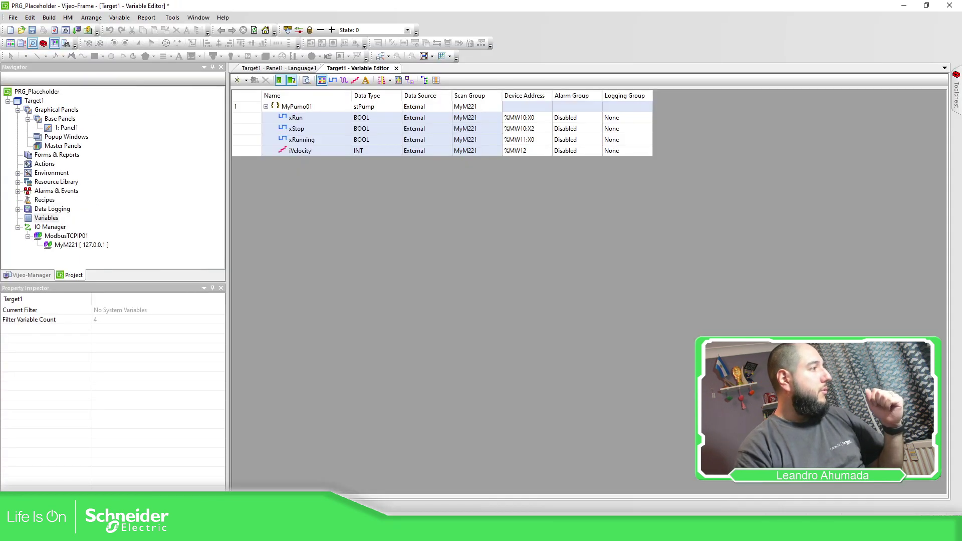
click(271, 69)
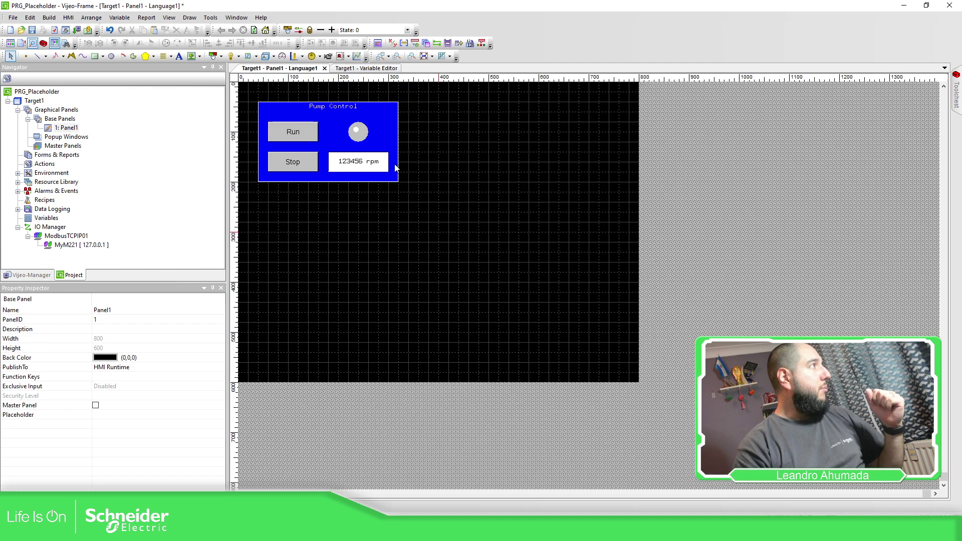
- Build and simulate the HMI project, and set the simulated controller running in Machine Expert - Basic
click(88, 30)
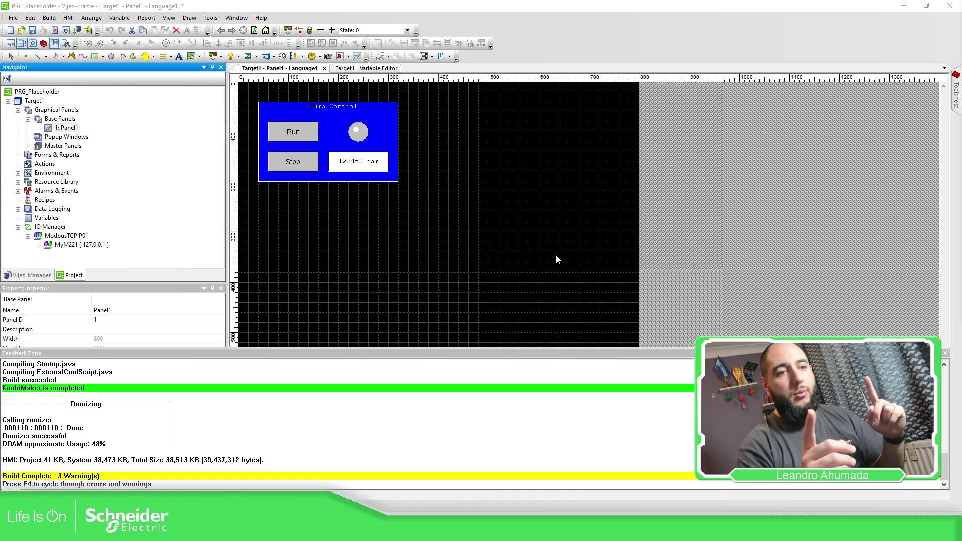
click(556, 260)
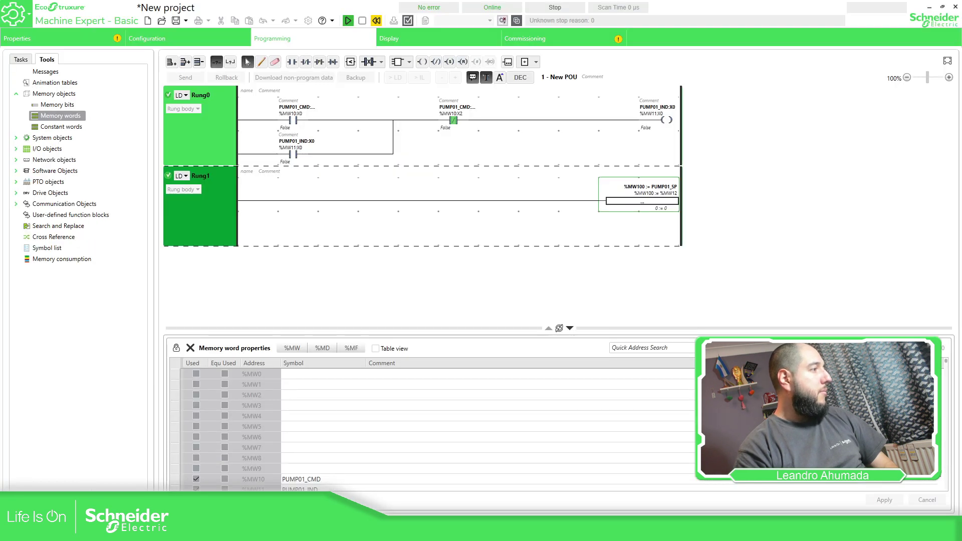
click(348, 21)
click(553, 293)
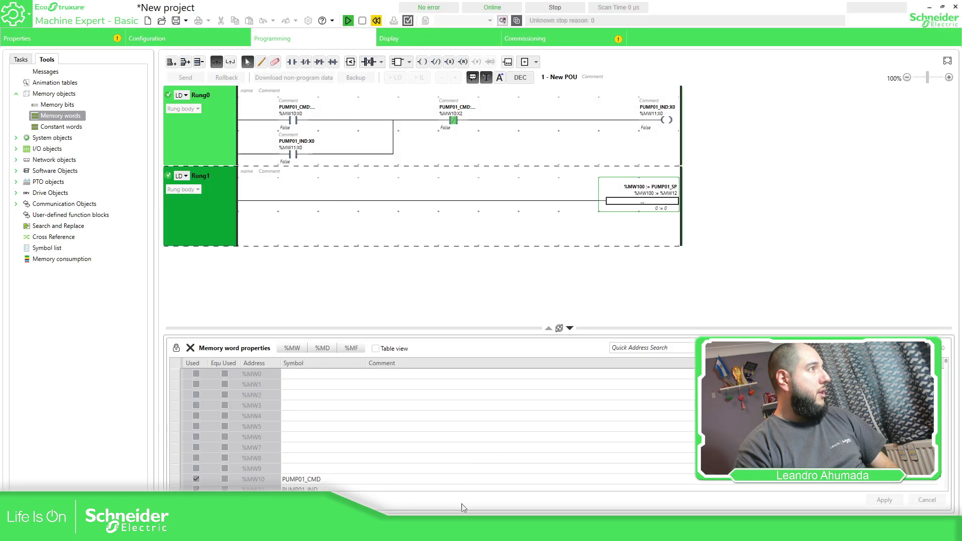
- Arrange the HMI runtime window below Rung0 so the logic stays in view, and set the pump speed setpoint to 1200 rpm
drag(508, 113, 508, 187)
drag(595, 192, 265, 203)
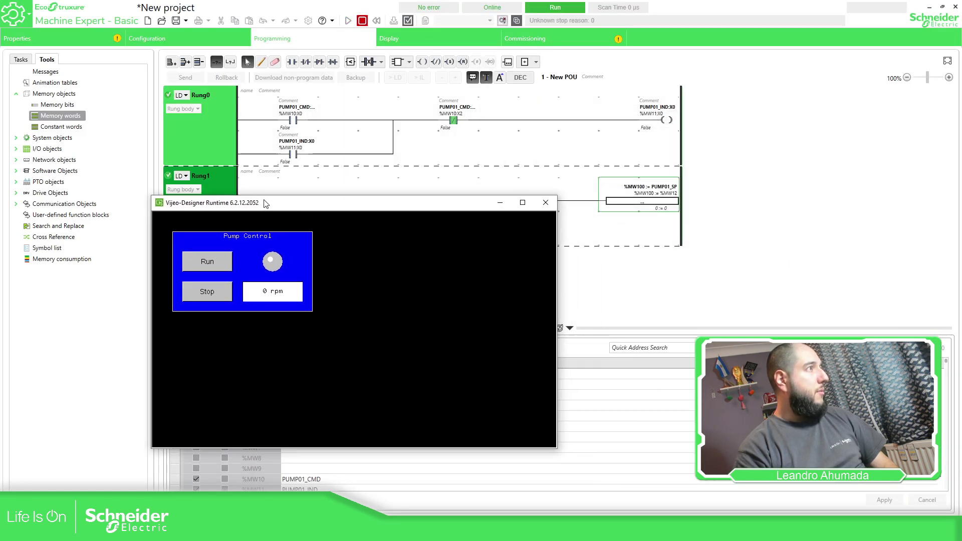
click(259, 298)
text(1)
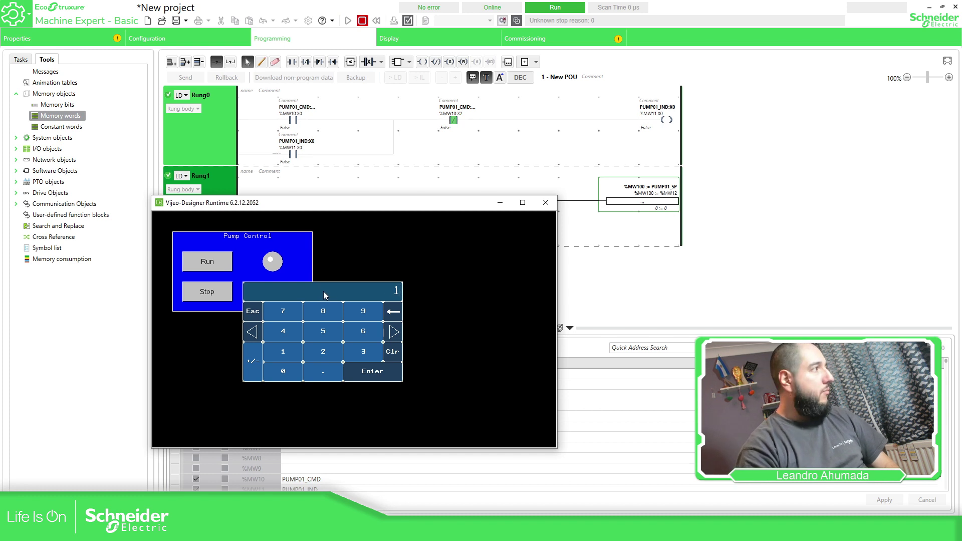
text(200)
key(Return)
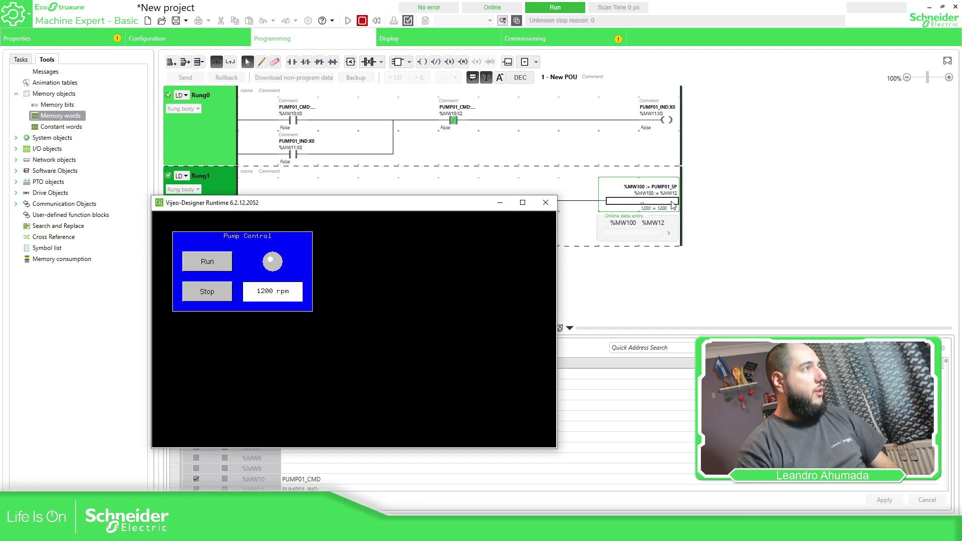
- Test the pump's Run and Stop commands twice in the HMI runtime, and end the HMI and controller simulations
click(217, 266)
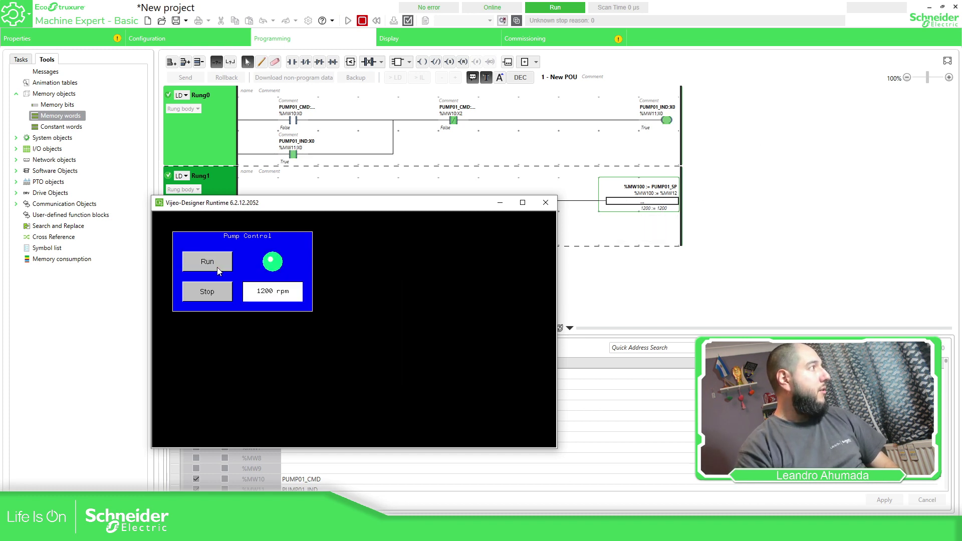
click(211, 294)
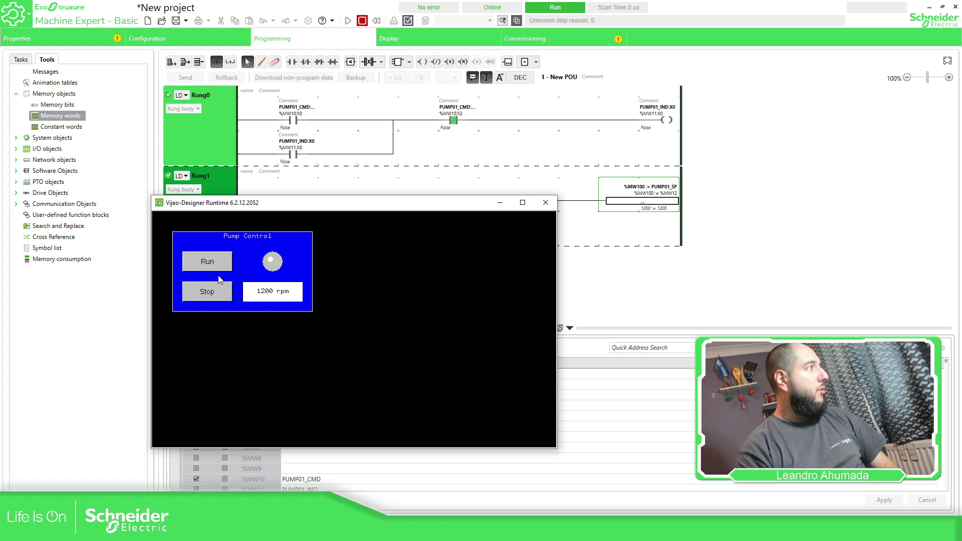
click(218, 265)
click(218, 291)
click(546, 202)
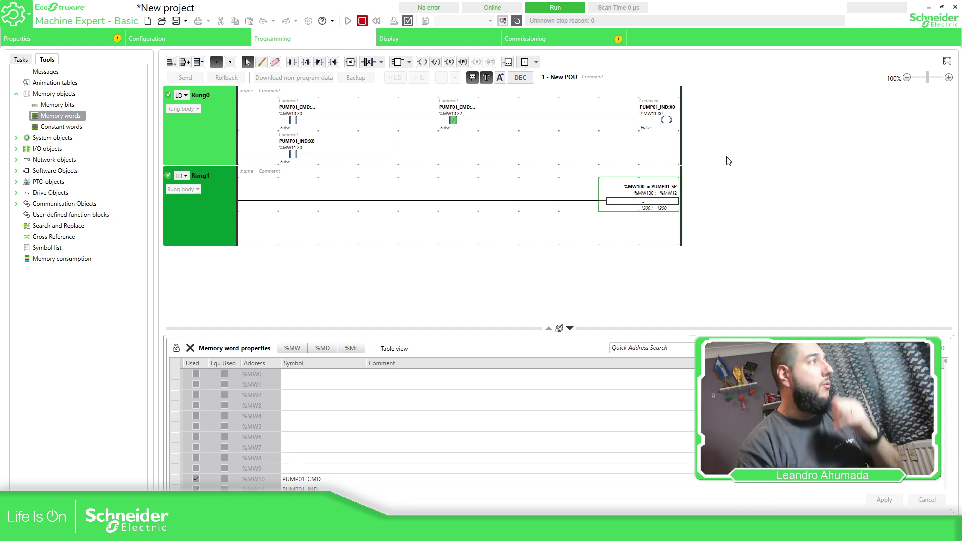
click(517, 20)
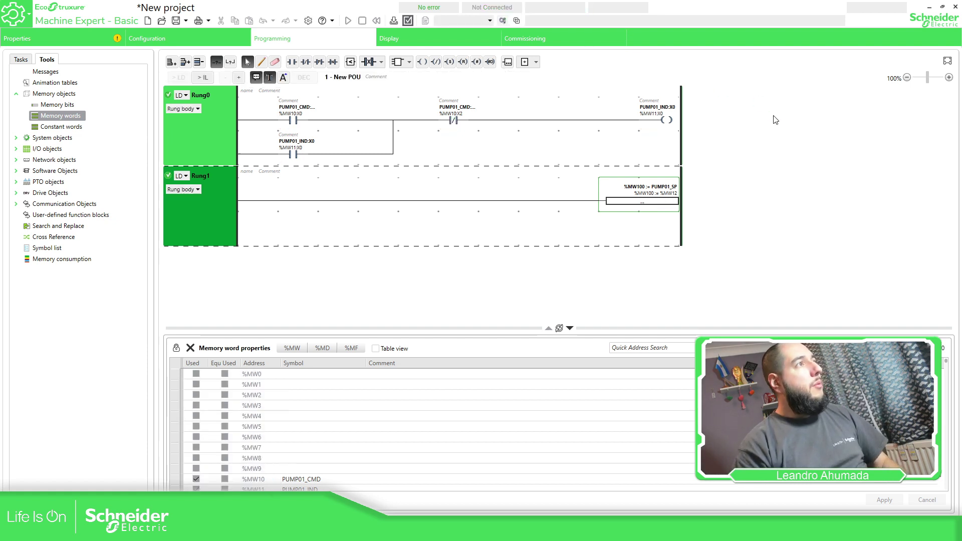
- Duplicate Rung0 directly below itself and show the copy, Rung1, as instruction list
click(211, 144)
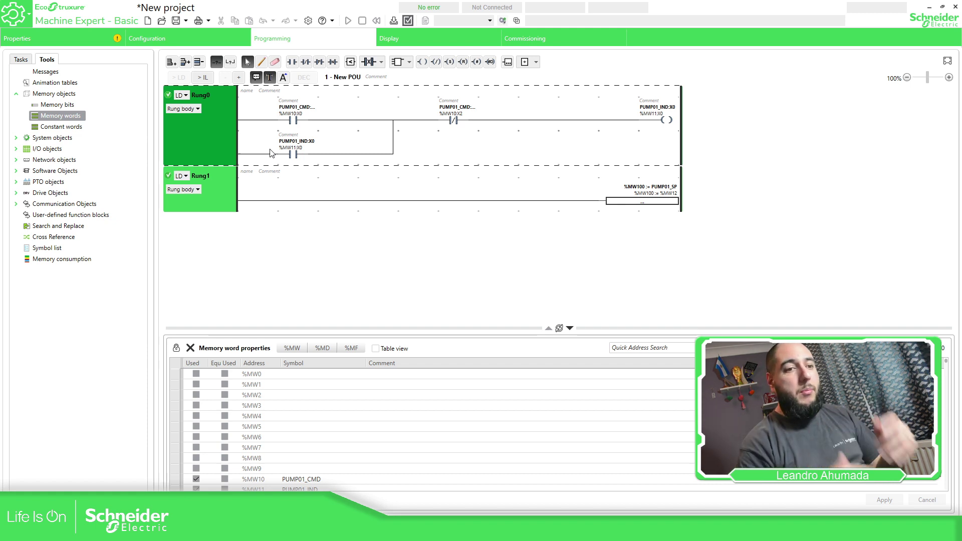
right_click(212, 128)
click(228, 215)
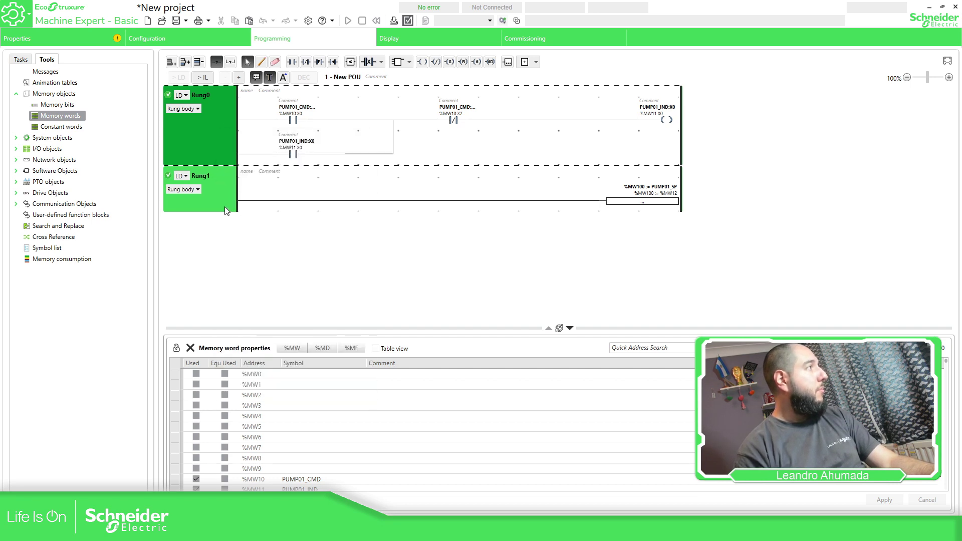
right_click(225, 210)
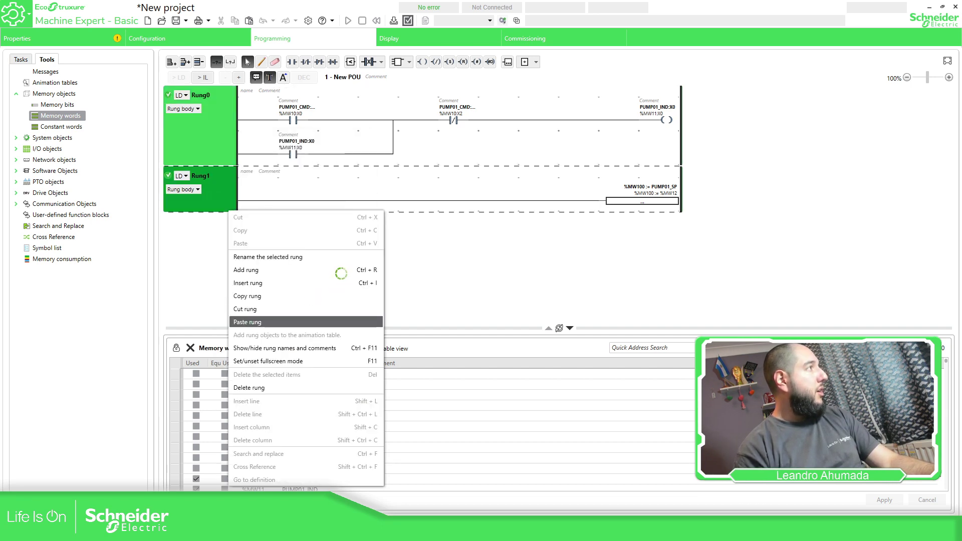
click(185, 177)
click(181, 196)
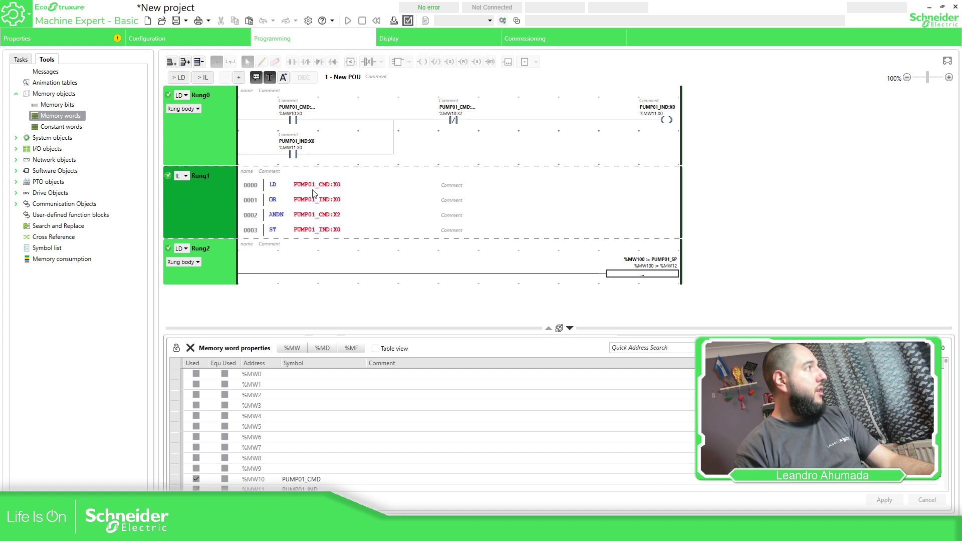
- Give memory word %MW20 the symbol PUMP02_CMD
click(312, 185)
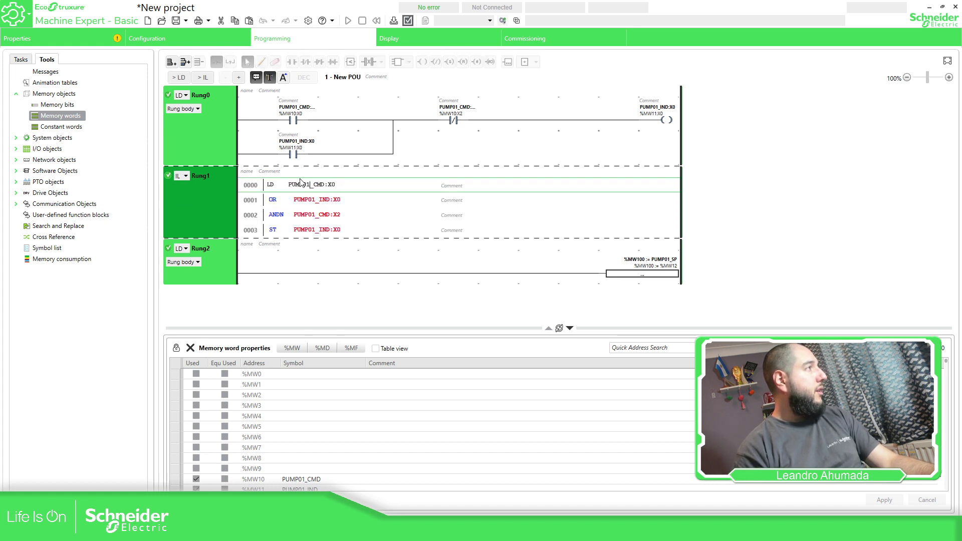
scroll(367, 421, down, 1)
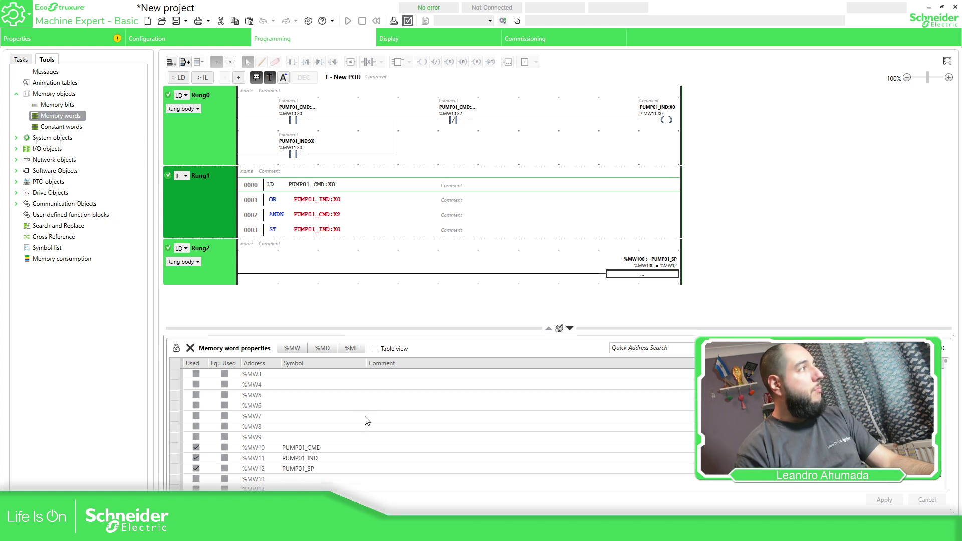
scroll(368, 421, down, 4)
click(291, 428)
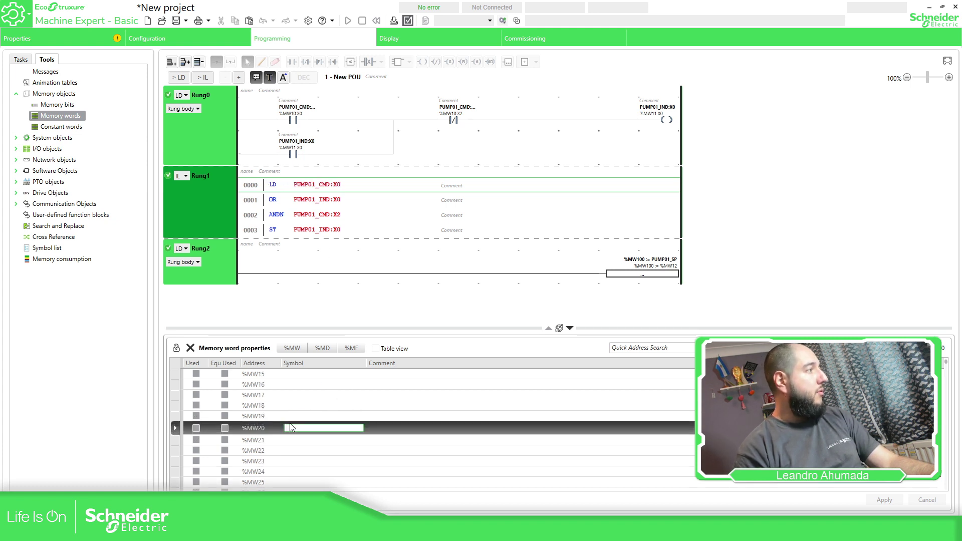
text(PUMP)
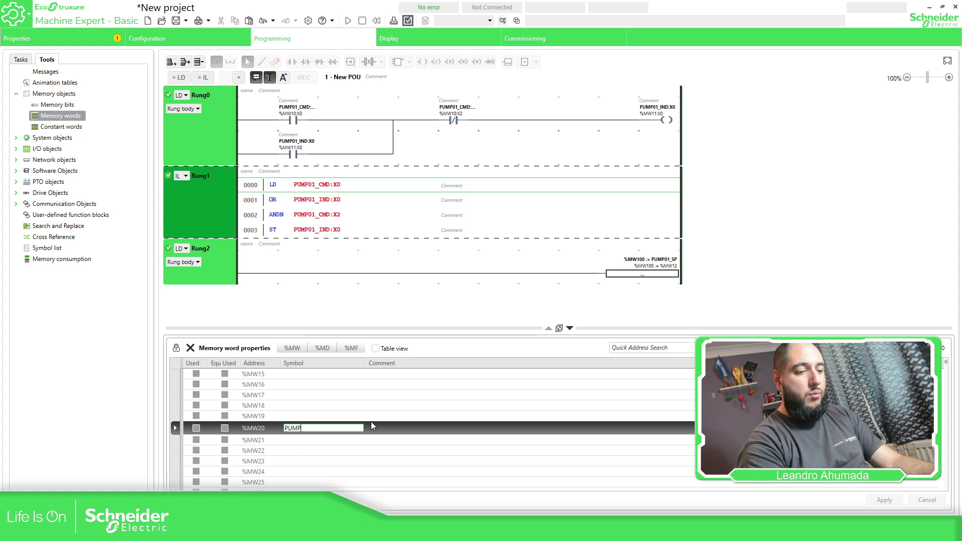
text(02_CMD)
key(Return)
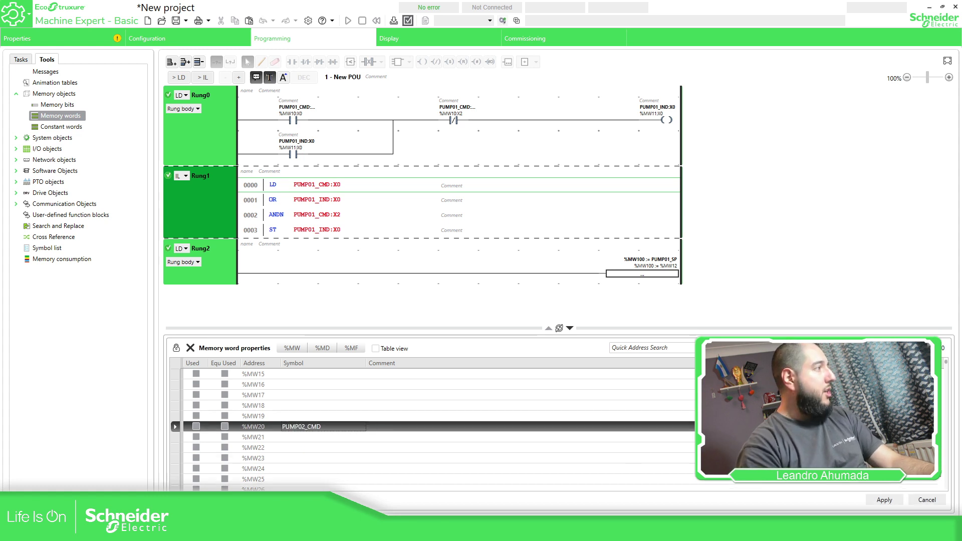
- Assign the symbols PUMP02_IND to %MW21 and PUMP02_SP to %MW22, and apply the memory word changes
click(283, 438)
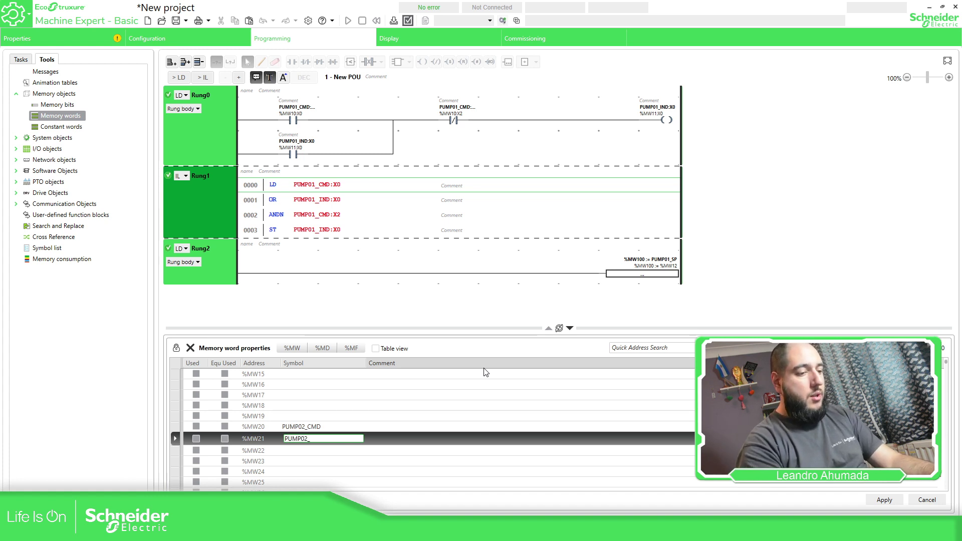
click(311, 451)
text(PU)
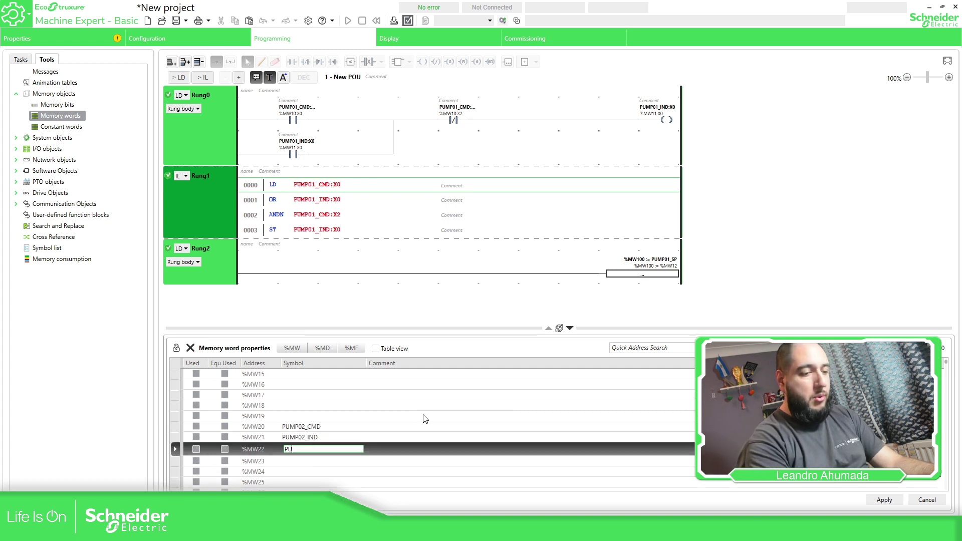
text(MP02_)
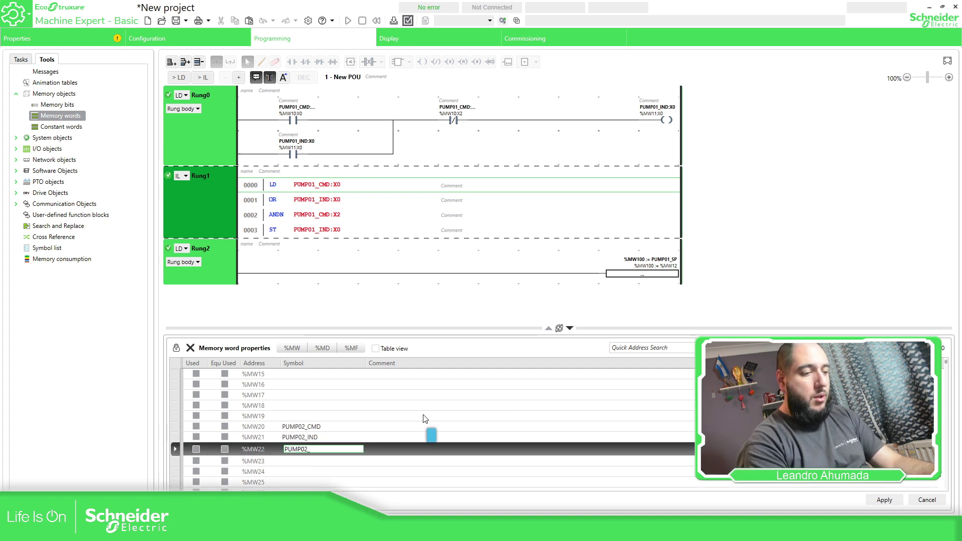
text(SP)
key(Return)
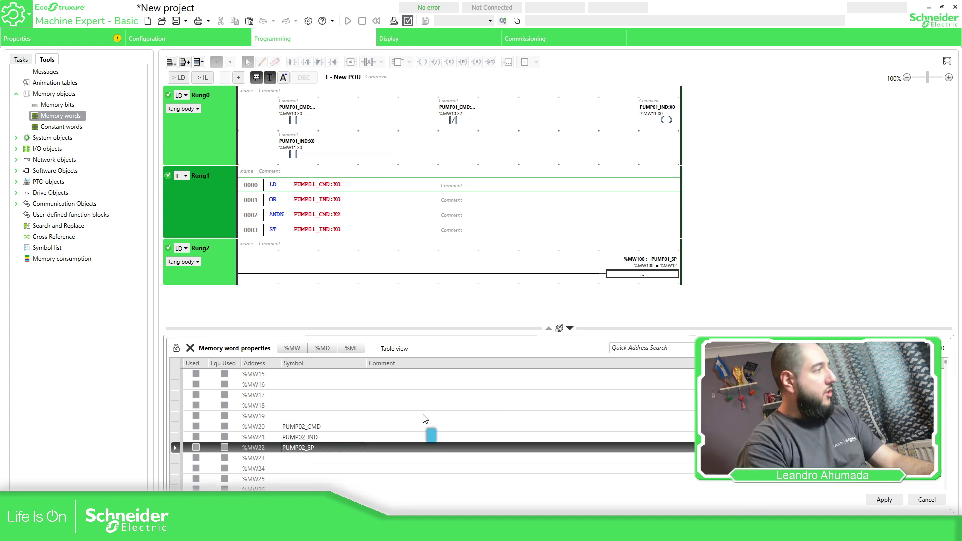
click(883, 500)
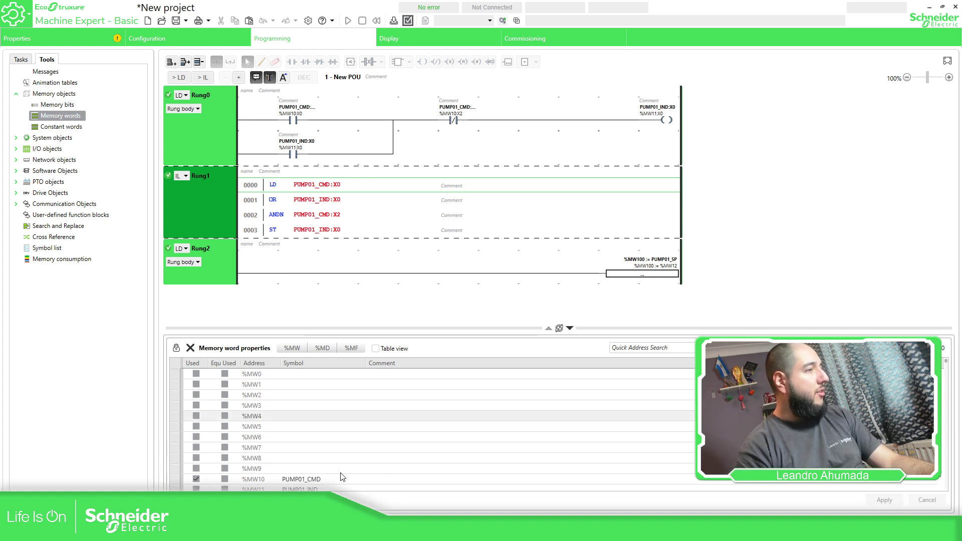
- Change the LD operand in Rung1's instruction list to PUMP02_CMD:X0, without leaving an extra instruction line
click(308, 185)
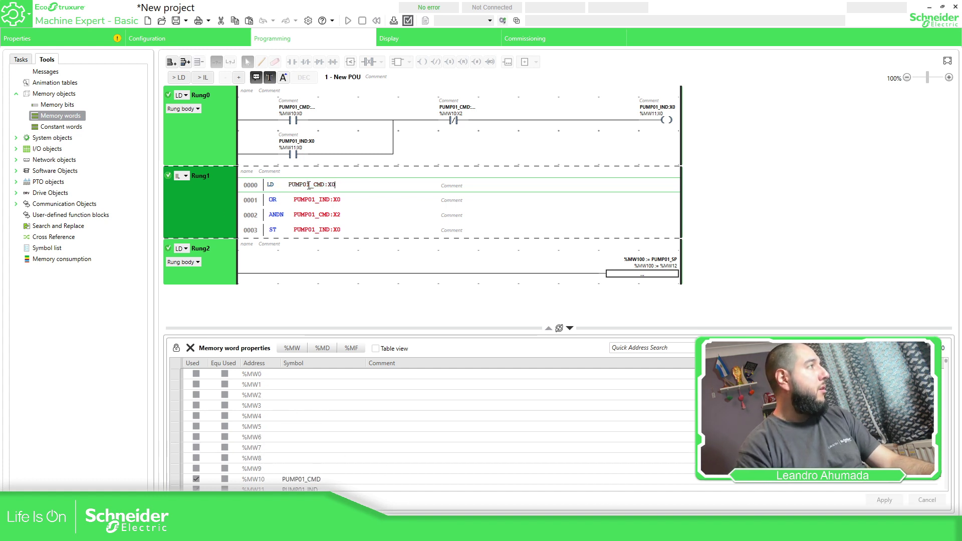
key(BackSpace)
text(2)
key(Return)
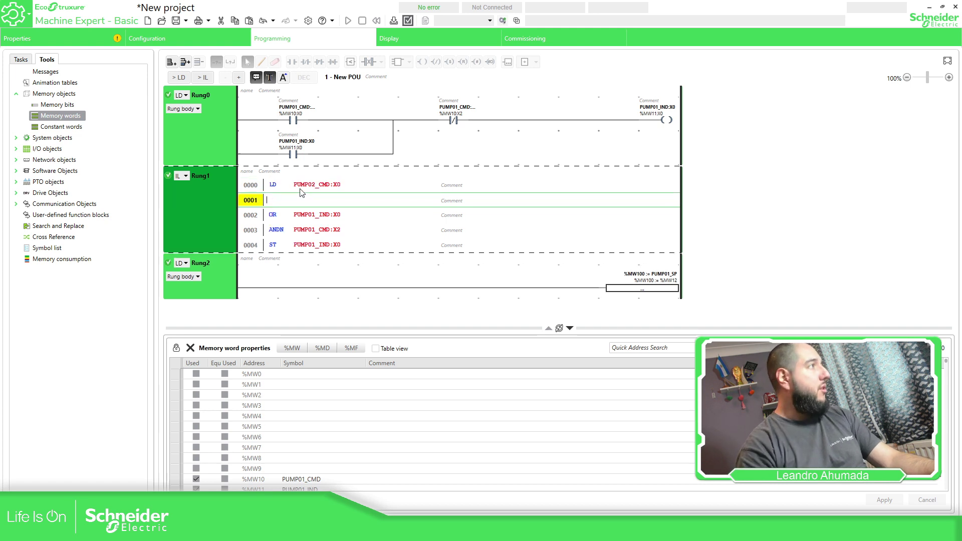
key(Escape)
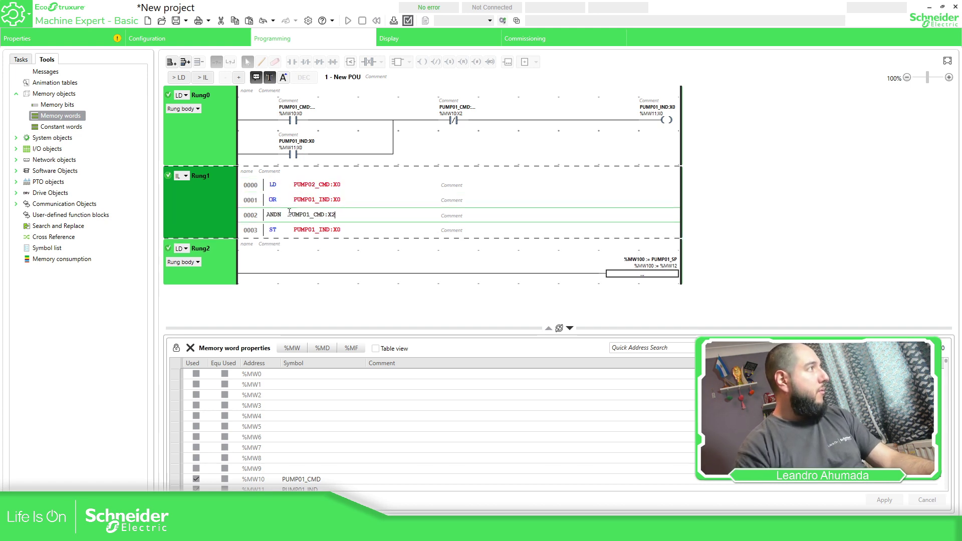
- Set Rung1's OR, ANDN and ST operands to PUMP02_IND:X0, PUMP02_CMD:X2 and PUMP02_IND:X0, and convert the rung back to ladder
click(312, 200)
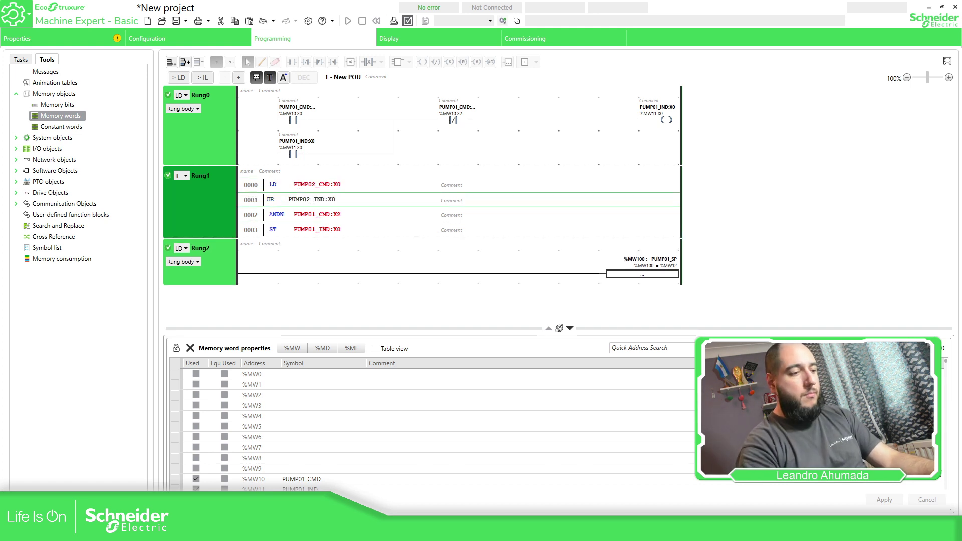
click(311, 216)
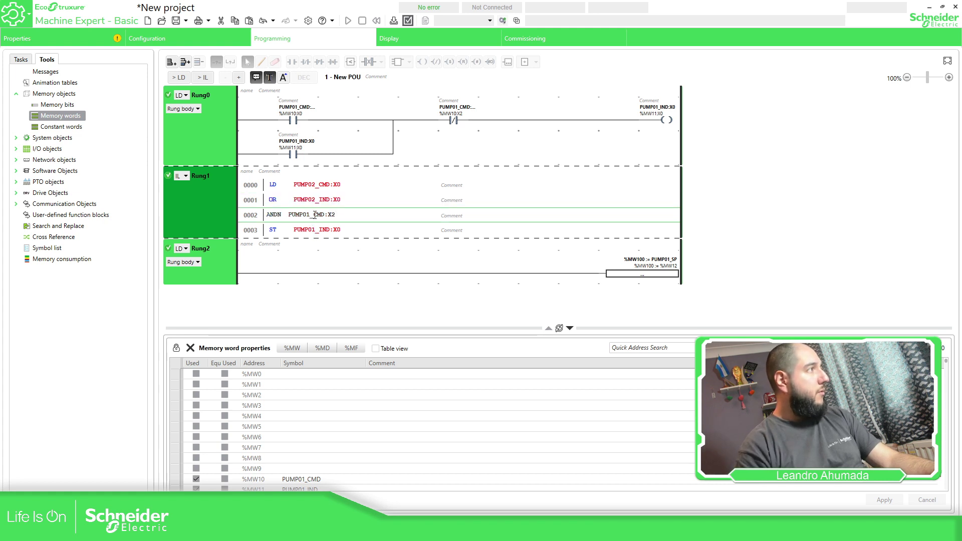
click(311, 215)
key(BackSpace)
text(2)
click(313, 231)
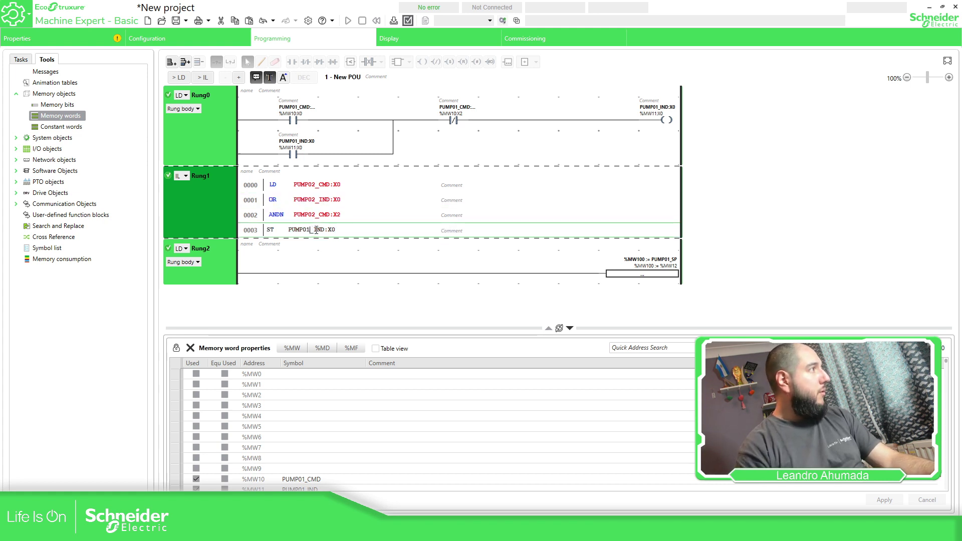
click(182, 176)
click(180, 186)
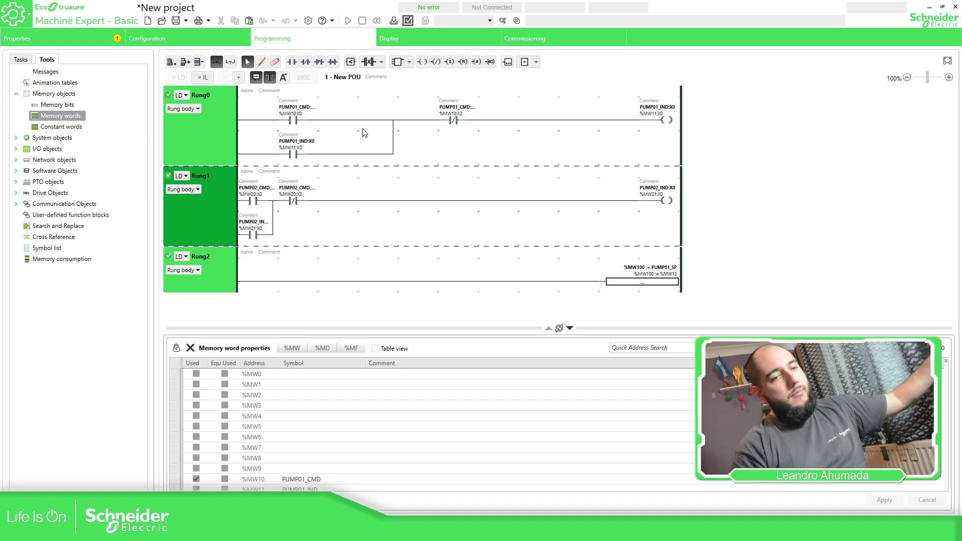
- Paste a copy of the %MW100 := %MW12 operation block below the original in Rung2 and connect it with a branch line
click(213, 279)
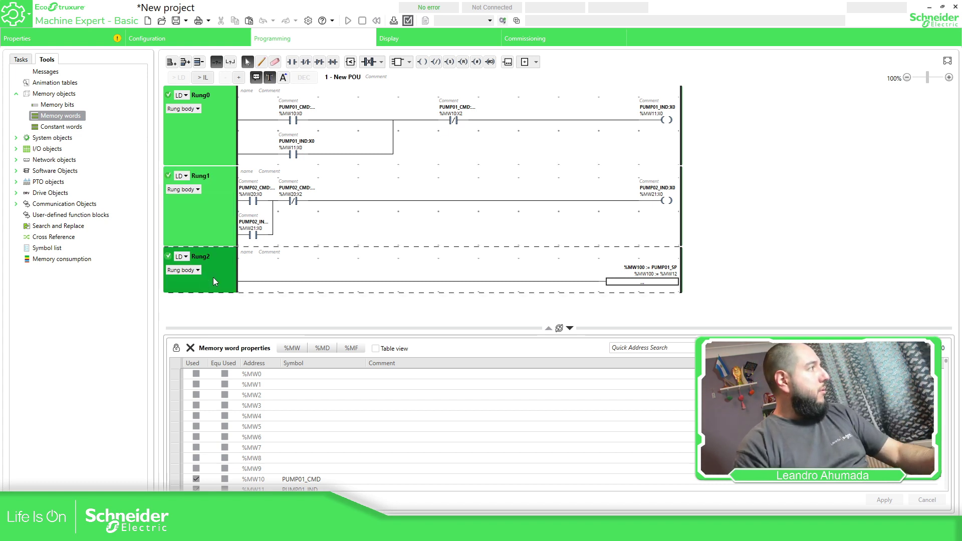
click(637, 287)
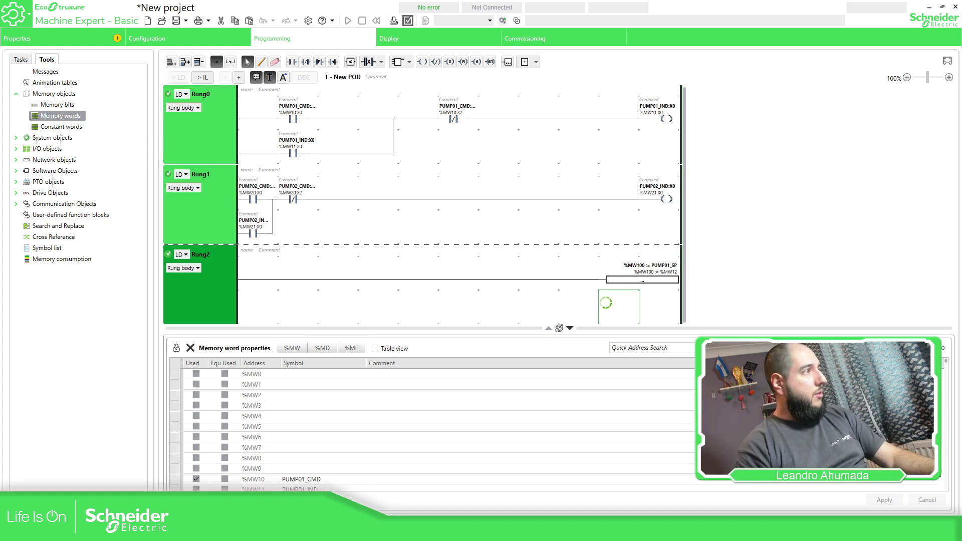
key(ctrl+v)
click(261, 61)
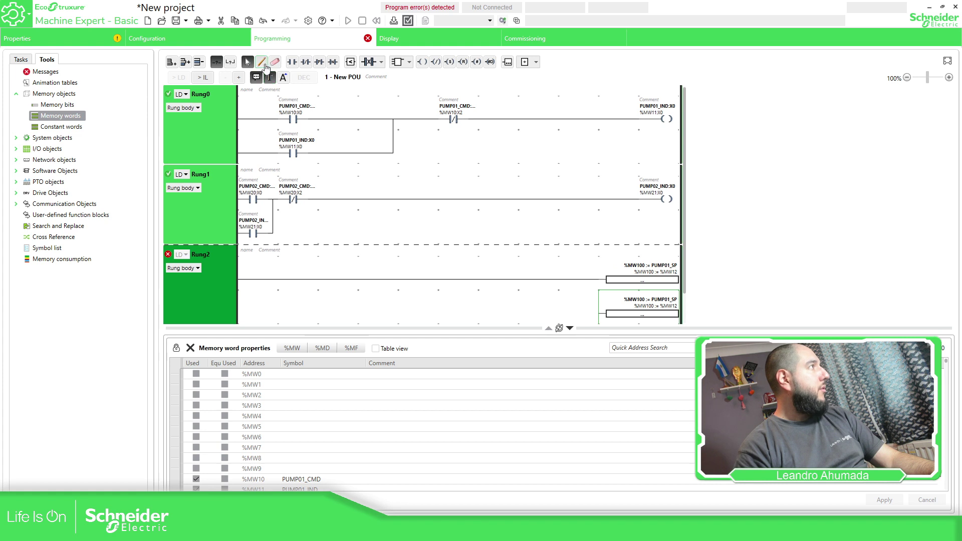
drag(604, 307, 554, 279)
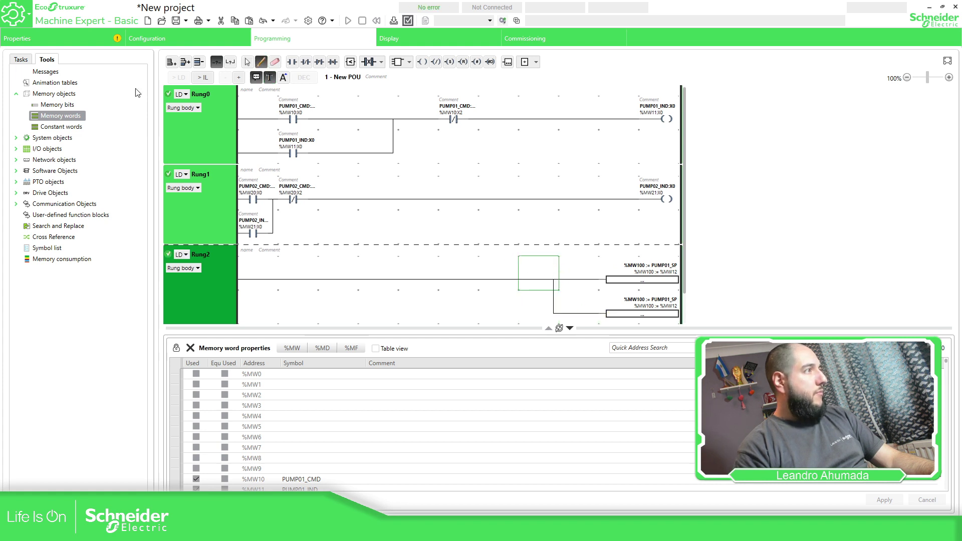
- Change the lower operation block in Rung2 to %MW101 := %MW12
click(247, 62)
double_click(654, 306)
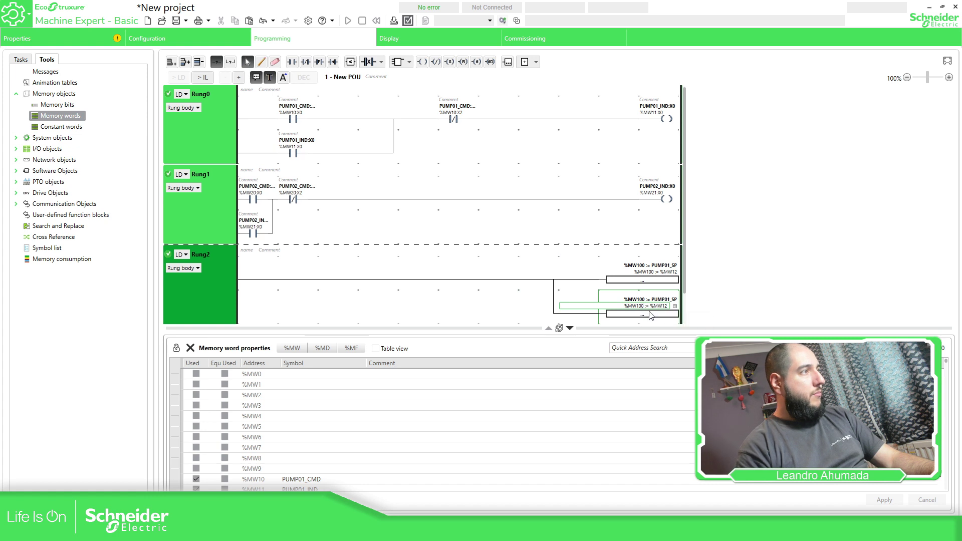
key(Return)
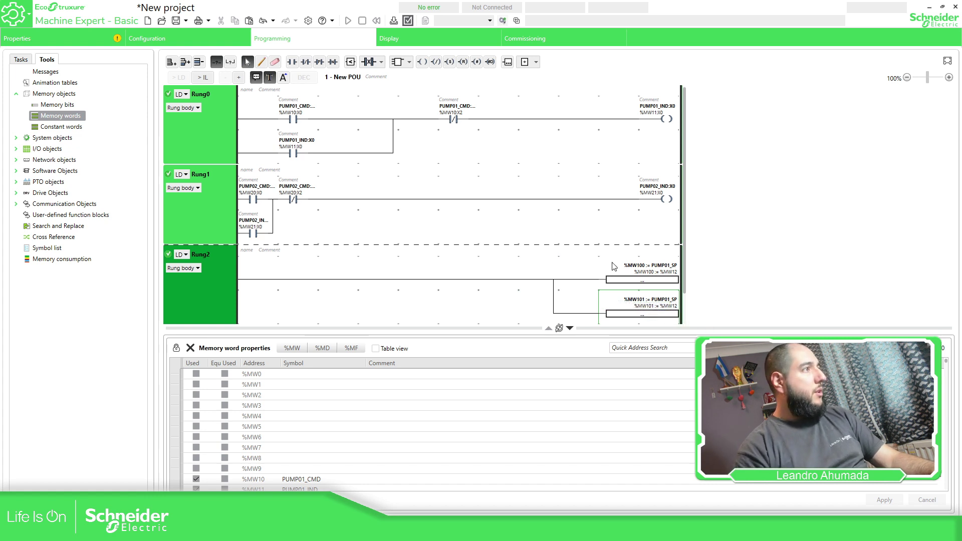
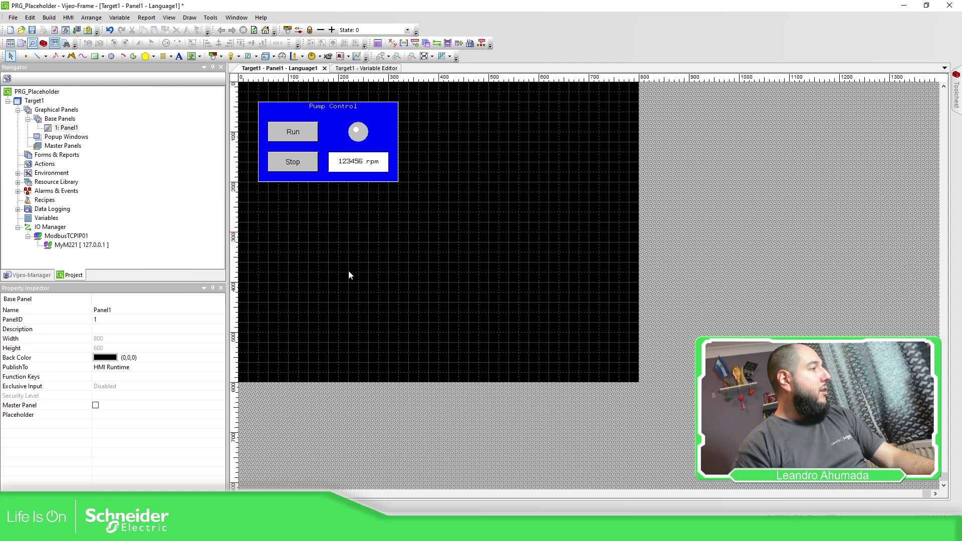
- In the Vijeo-Frame project, rename the MyPumo01 variable as MyPump01 and check the variable linked to the rpm numeric display
click(372, 70)
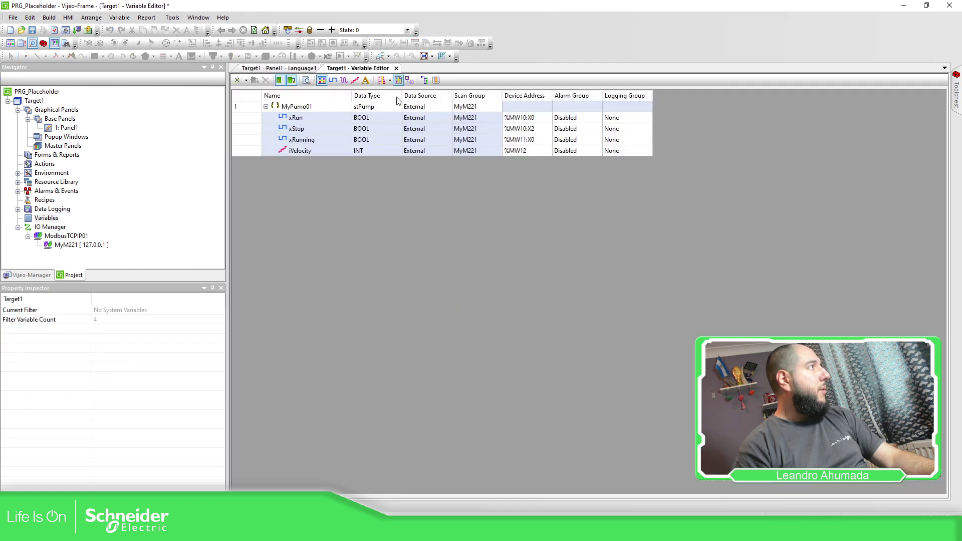
click(306, 110)
click(291, 107)
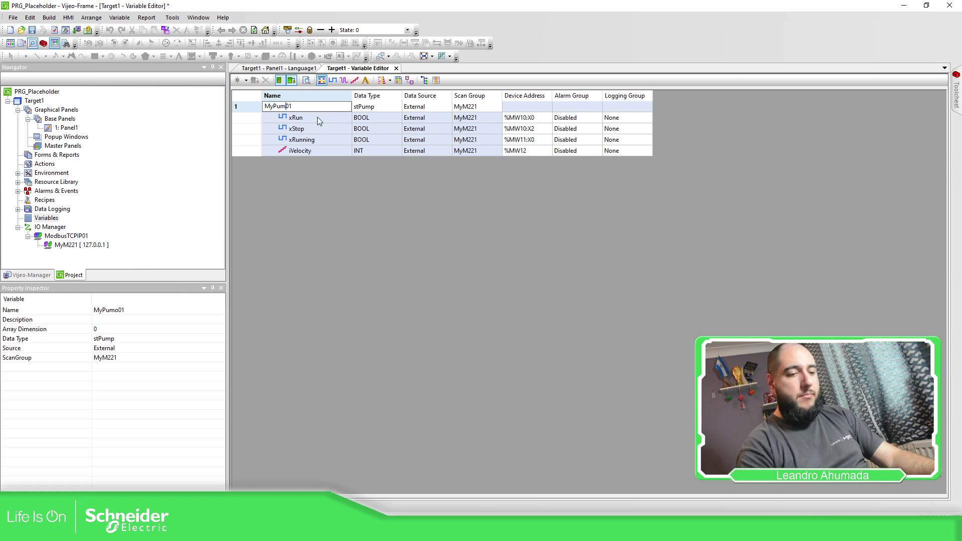
text(p)
key(Return)
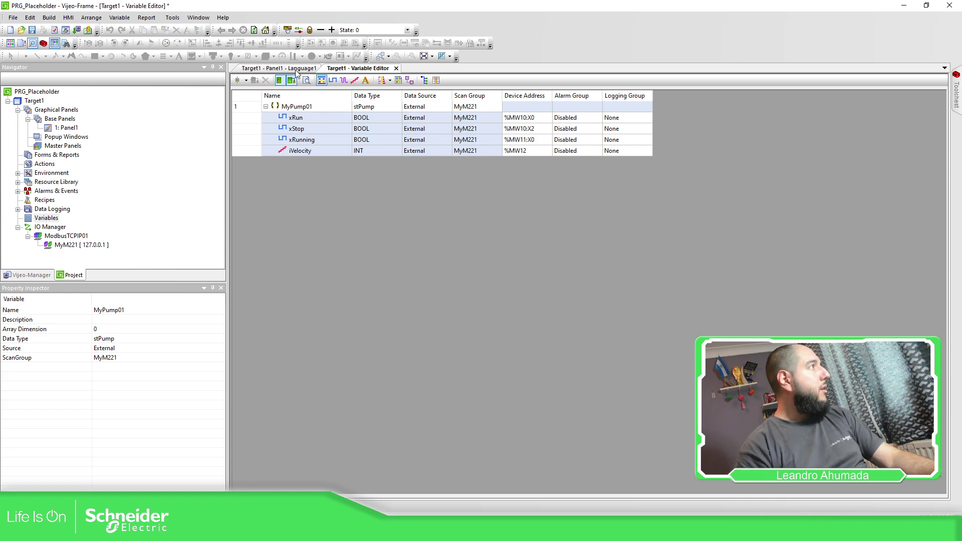
click(296, 69)
click(372, 169)
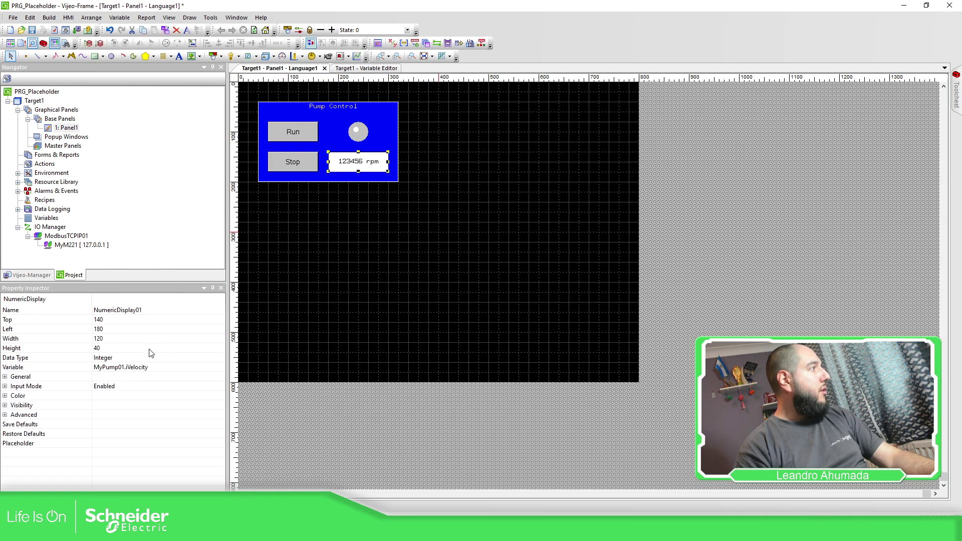
- Duplicate the MyPump01 structure variable in the Variable Editor for the second pump and expand the copy's members
click(363, 69)
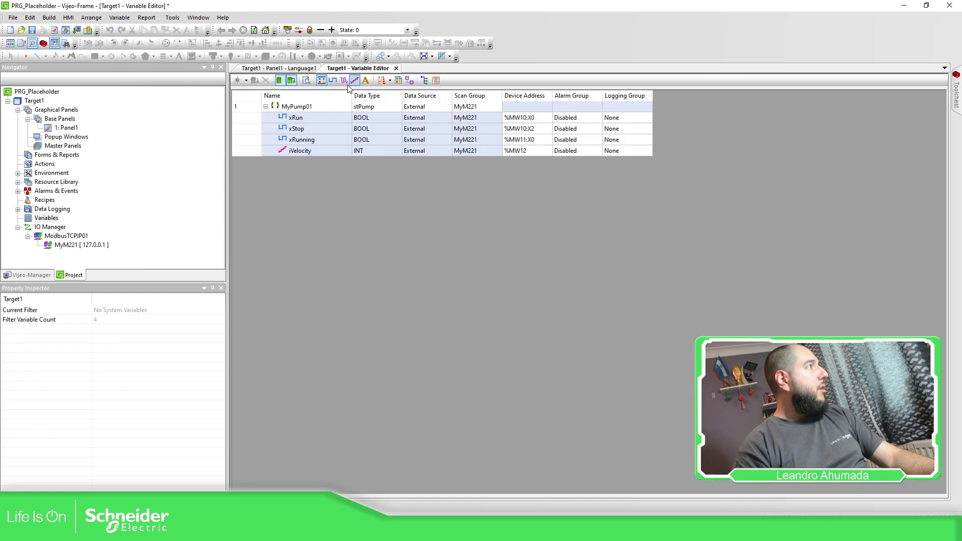
click(244, 107)
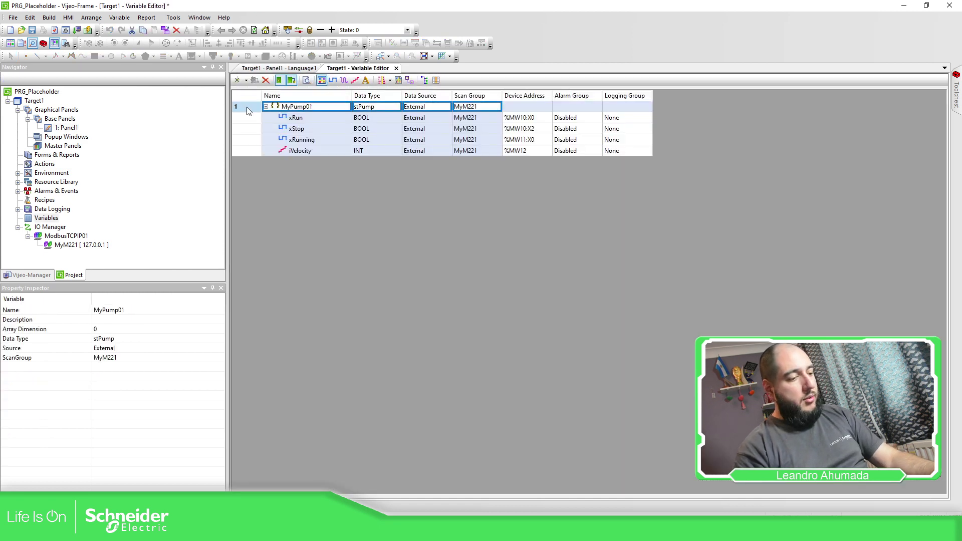
key(ctrl+c)
key(ctrl+v)
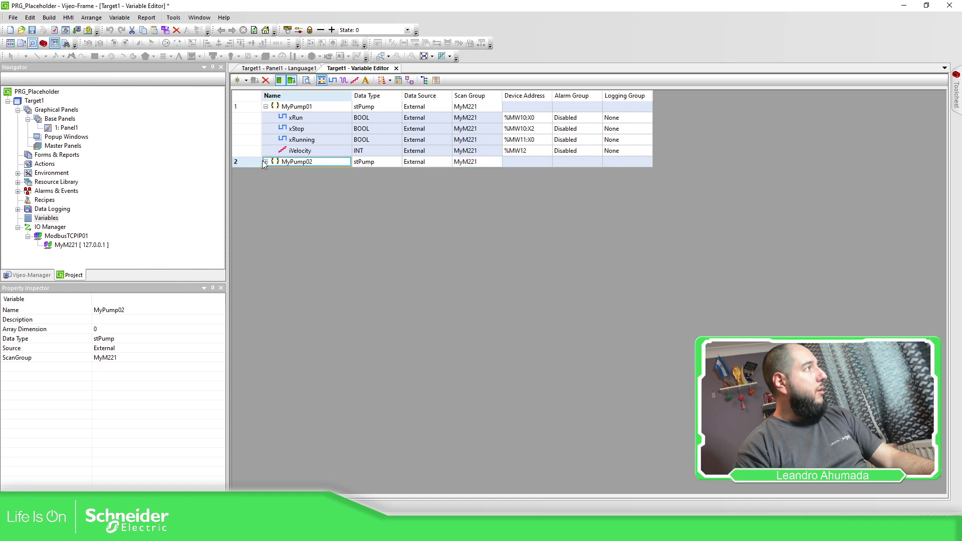
click(265, 161)
- Place a copy of the whole Pump Control block beside the original on Panel1 and inspect the copied Run switch's settings
click(295, 69)
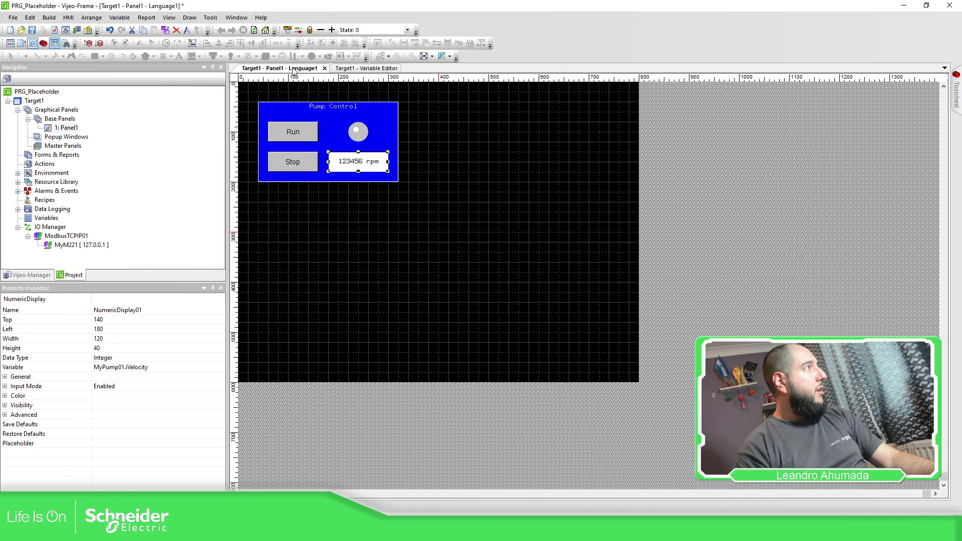
click(392, 188)
drag(422, 192, 248, 90)
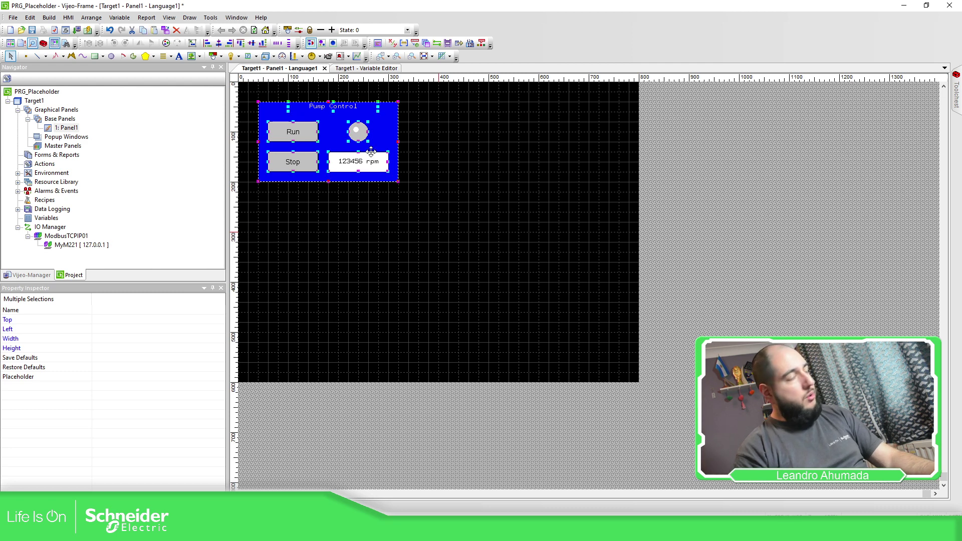
drag(296, 120, 299, 123)
drag(363, 183, 511, 176)
click(443, 132)
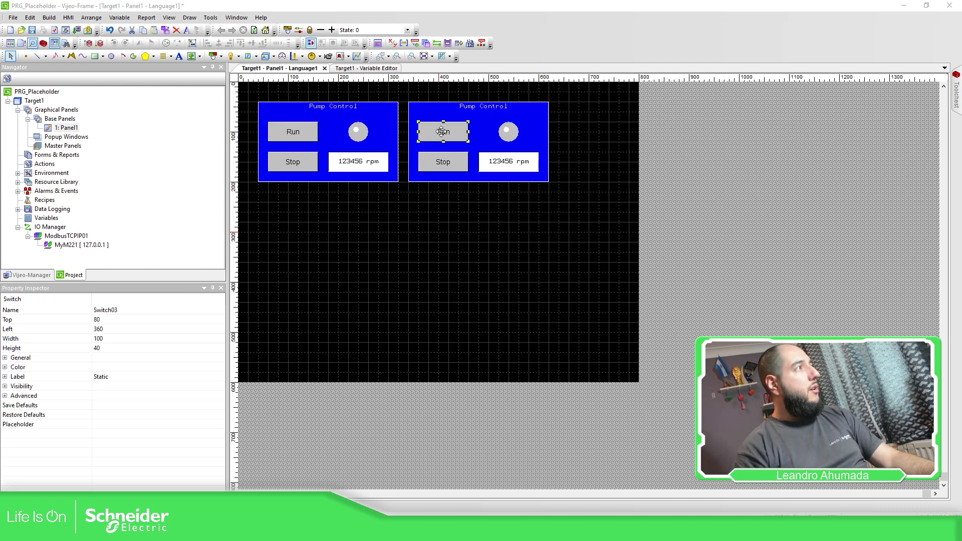
double_click(443, 131)
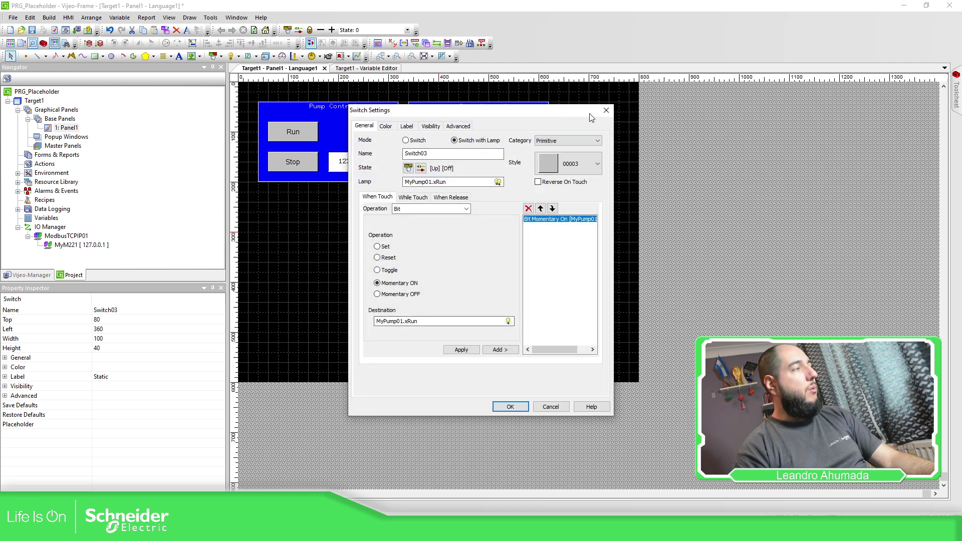
click(606, 110)
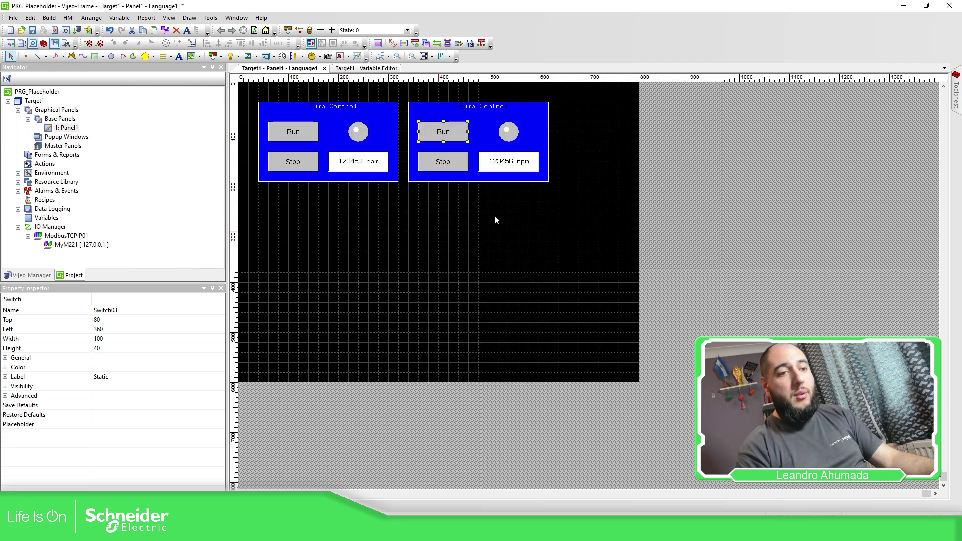
- Delete the copied Pump Control block from Panel1
click(543, 185)
drag(579, 93, 403, 94)
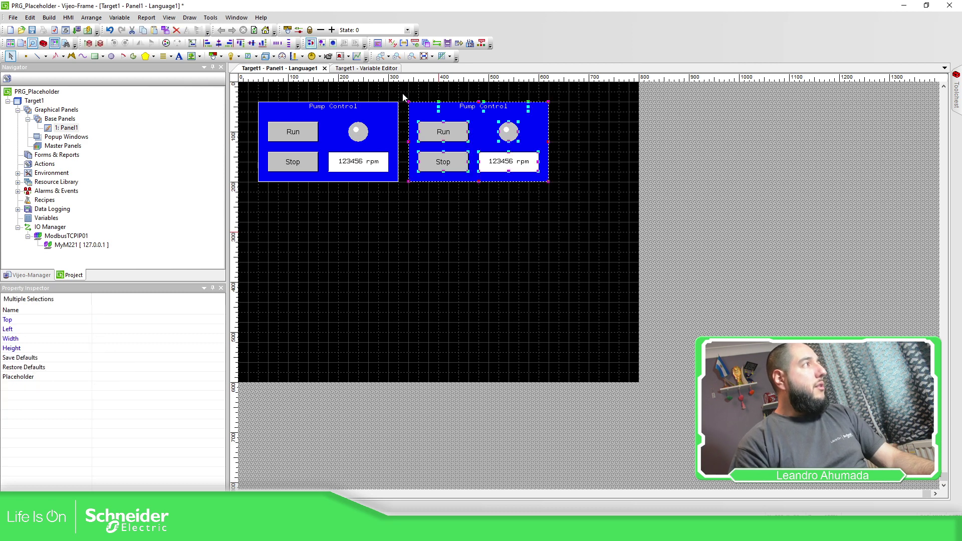
key(Delete)
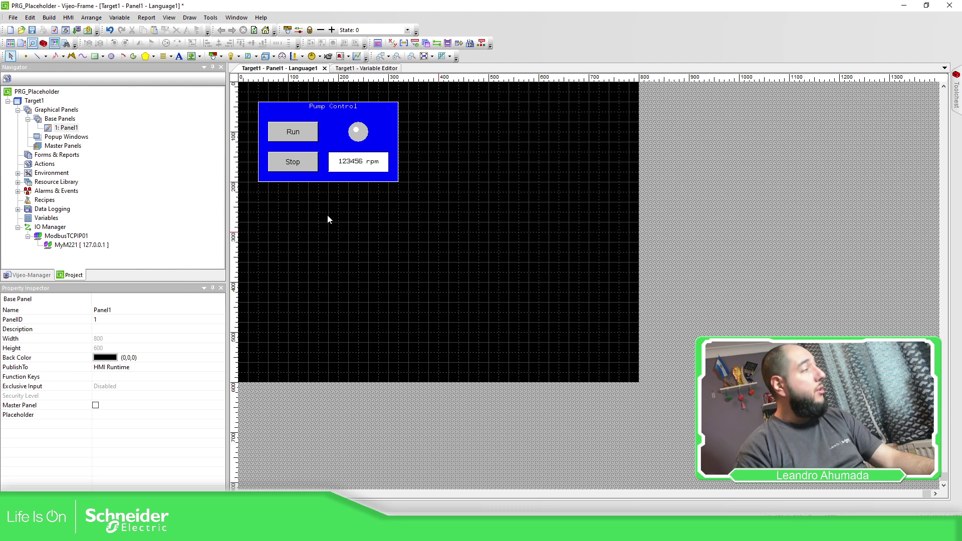
- Set the Run switch's lamp variable and momentary ON destination to $MyPump01$.xRun, and apply the operation change
double_click(307, 135)
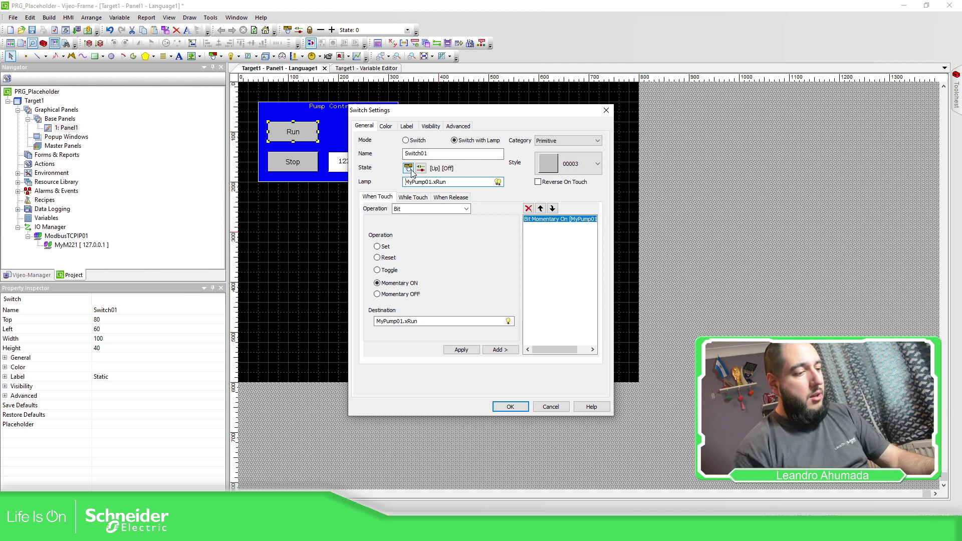
text($)
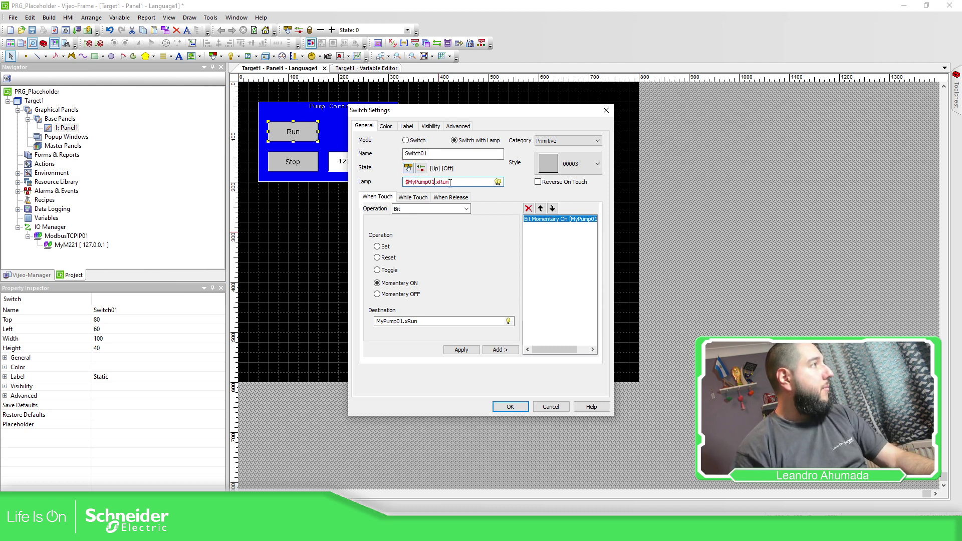
text($)
click(405, 321)
key(Home)
text($)
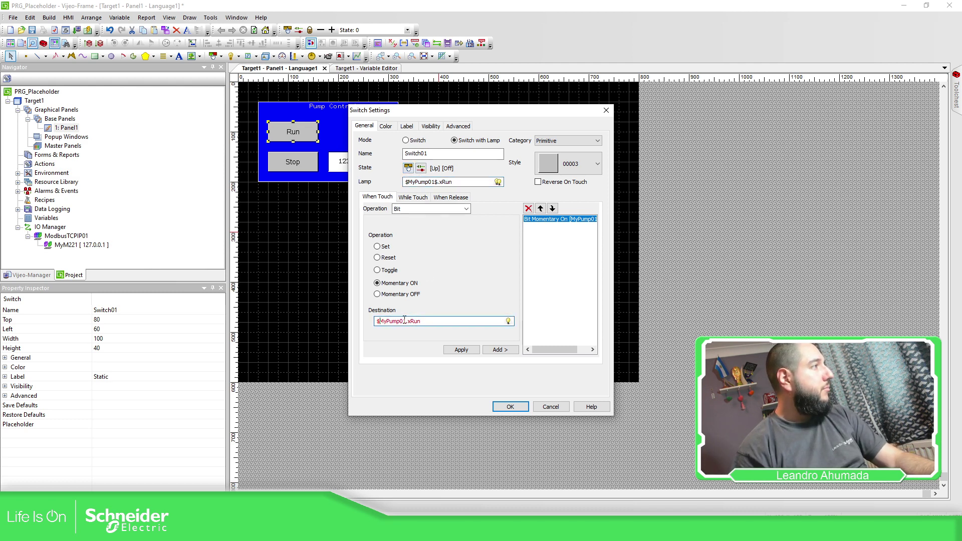
text($)
click(459, 349)
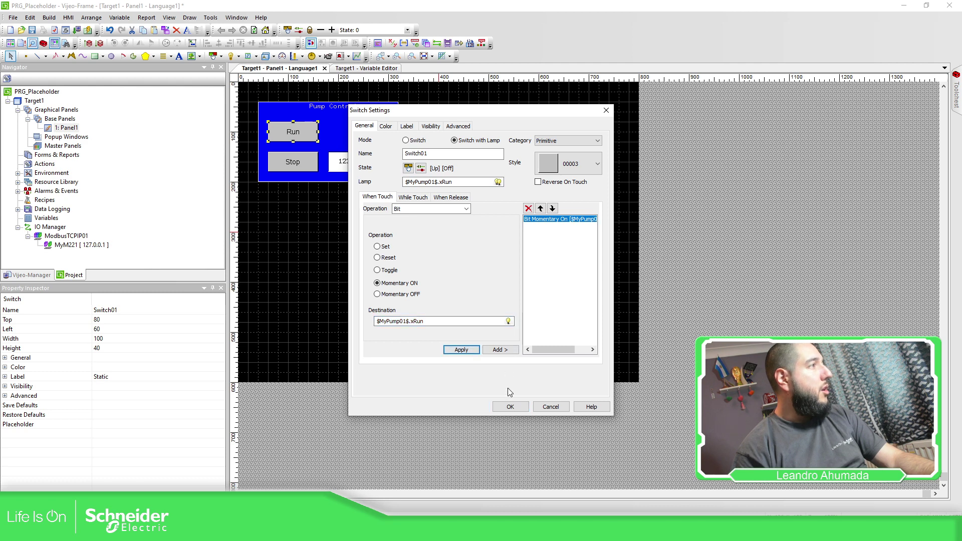
click(507, 406)
- Set the Stop switch's lamp variable and momentary ON destination to $MyPump01$.xStop, and apply the operation change
double_click(296, 161)
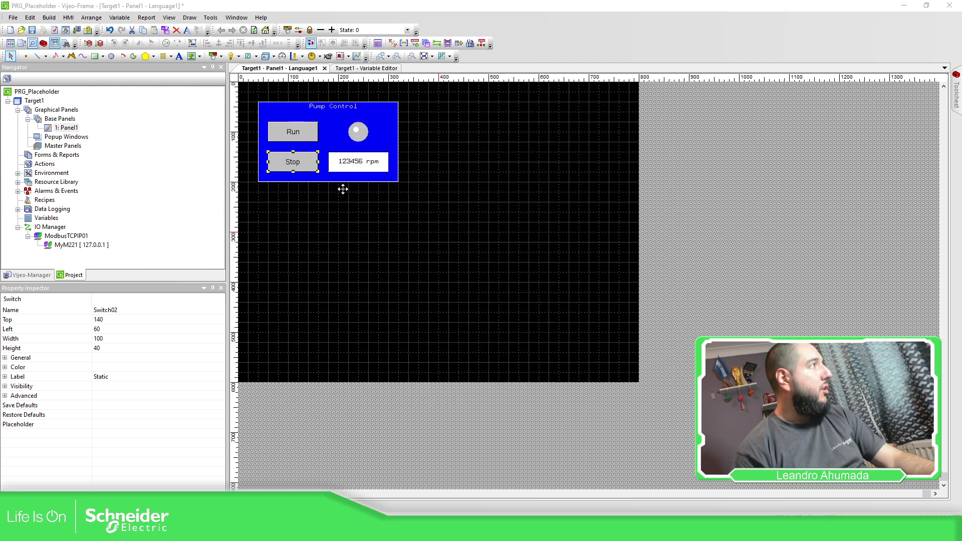
click(431, 183)
key(Home)
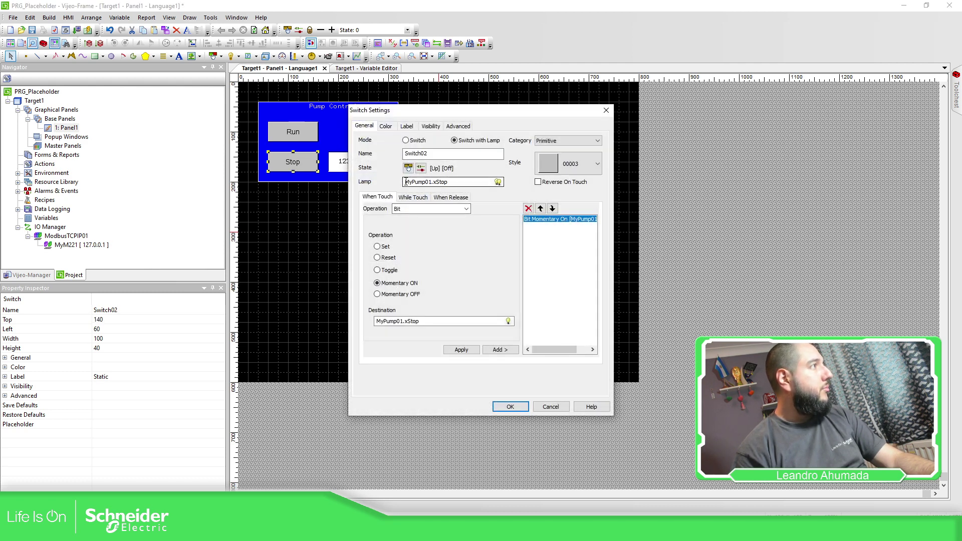
text($)
text($)
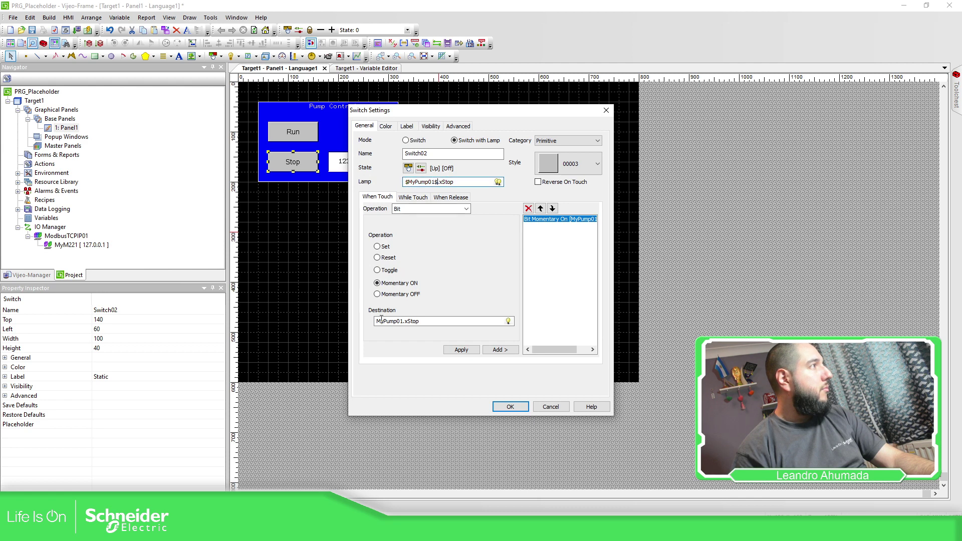
click(407, 321)
key(Home)
text($)
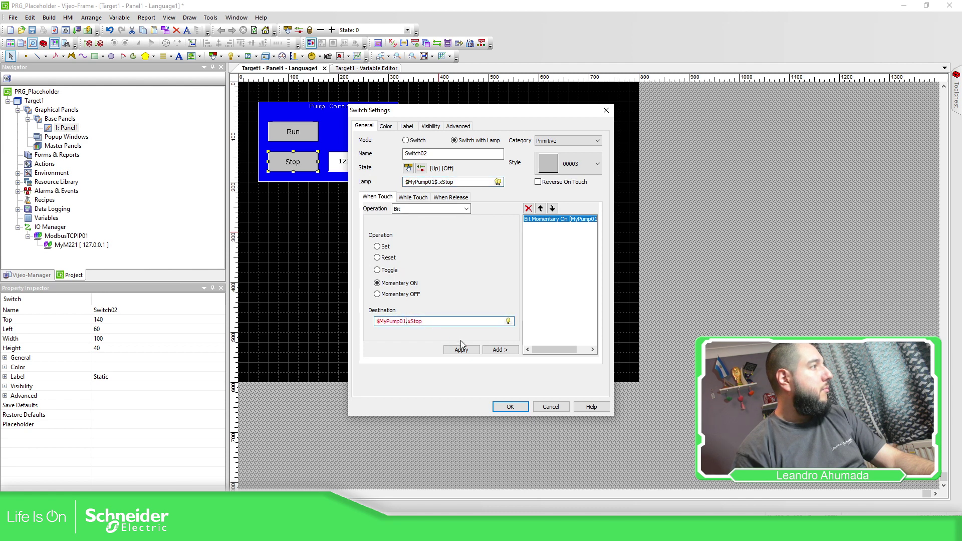
text($)
click(461, 350)
click(523, 410)
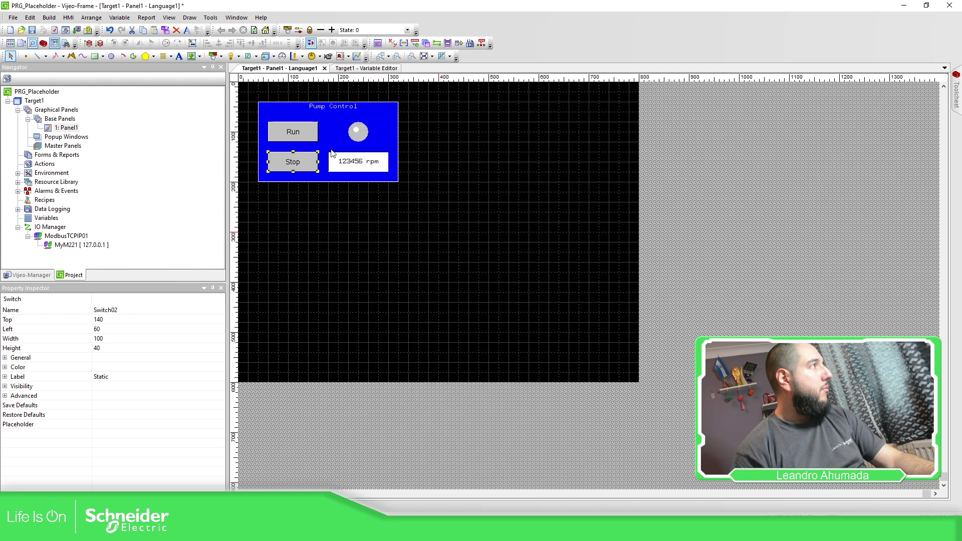
- Set the rpm numeric display's variable to $MyPump01$.iVelocity
double_click(345, 161)
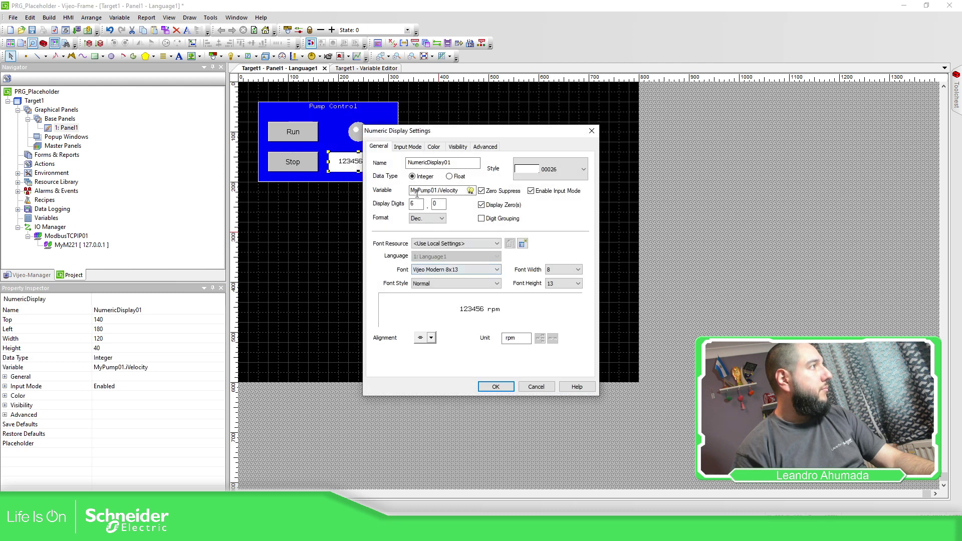
click(417, 192)
key(Home)
text($)
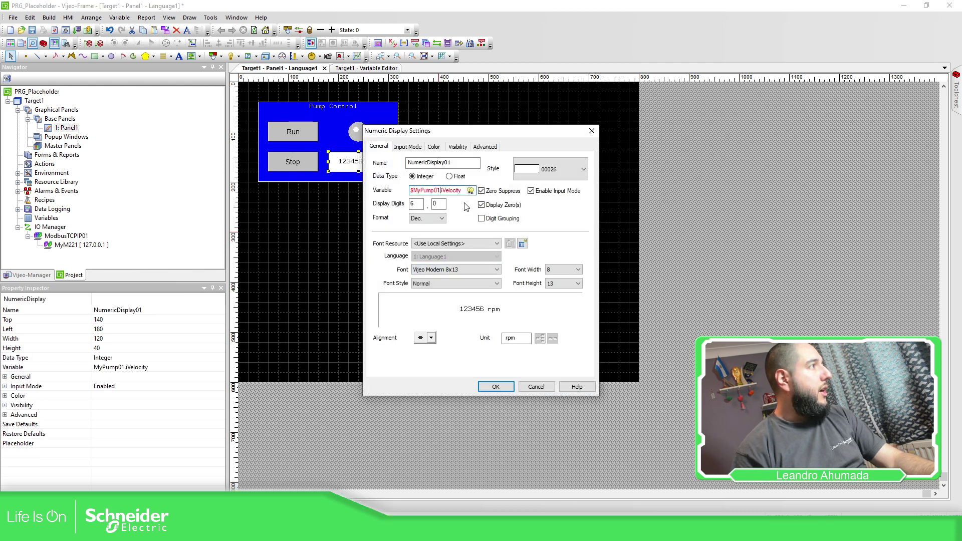
text($)
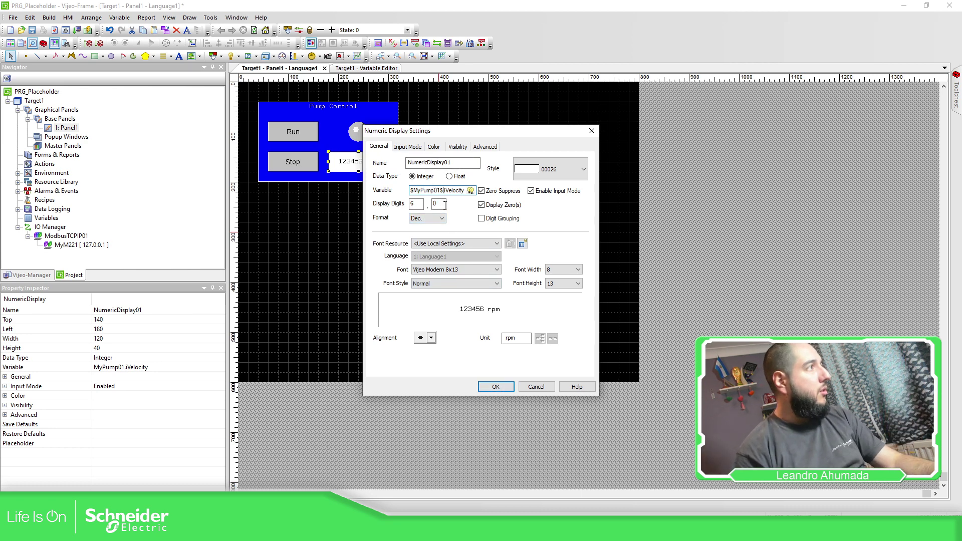
click(495, 386)
- Set the lamp's variable to $MyPump01$.xRunning and check it in the lamp settings
click(362, 133)
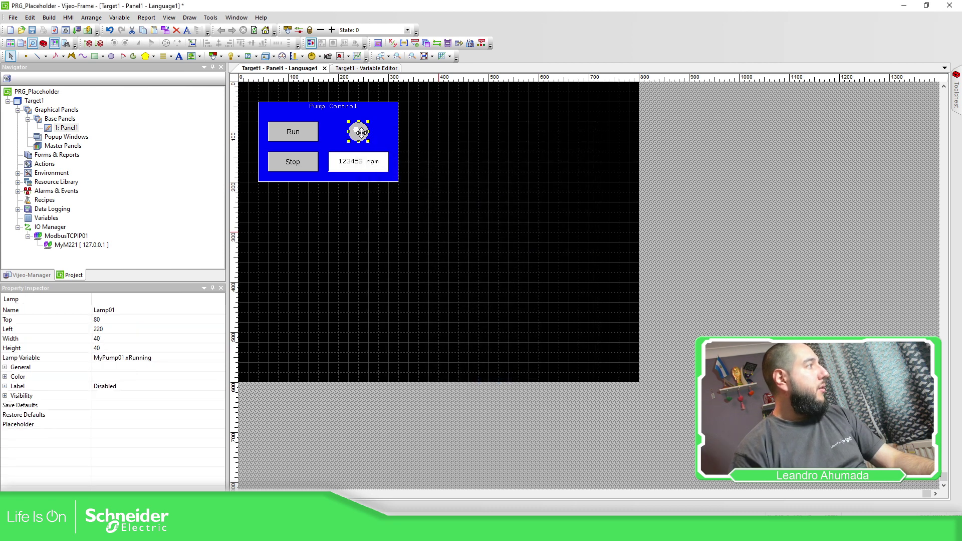
click(121, 357)
click(119, 356)
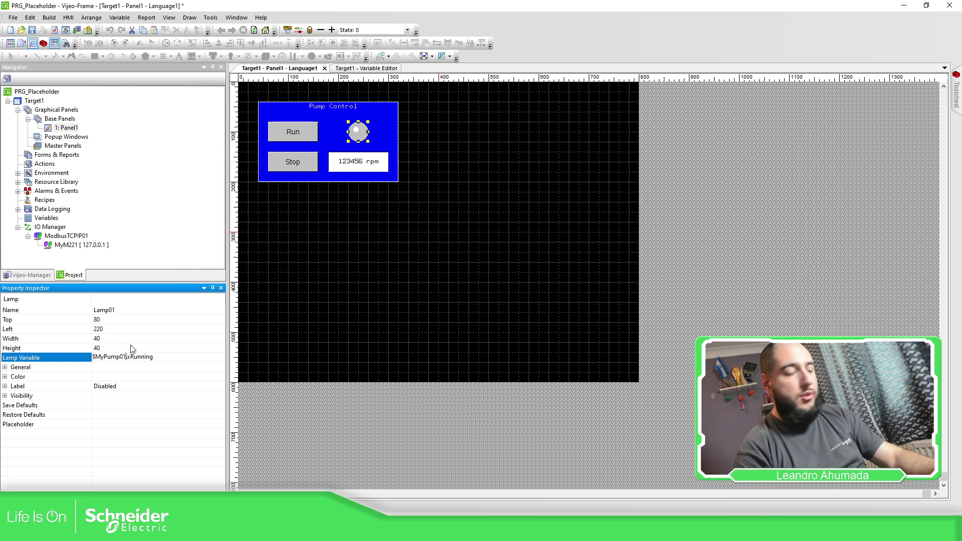
text($)
key(Return)
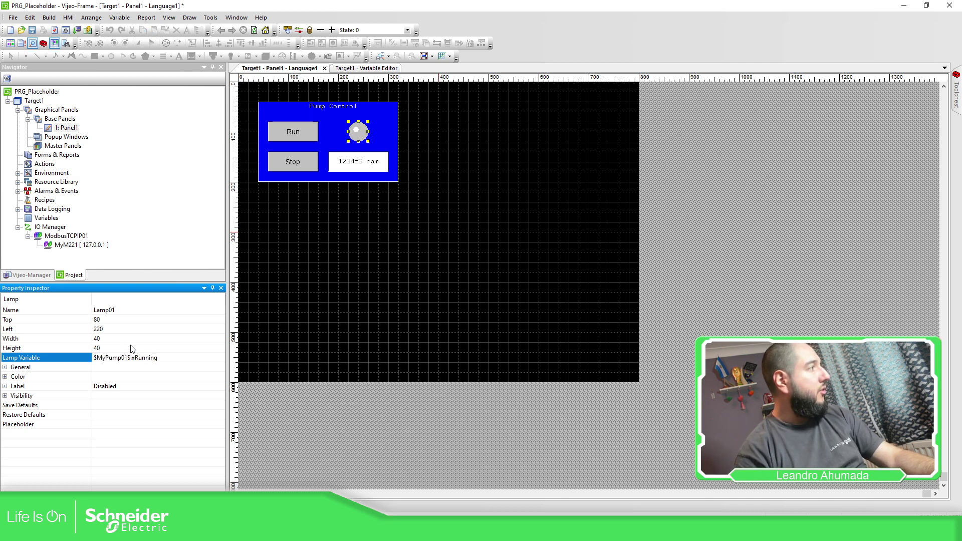
double_click(359, 129)
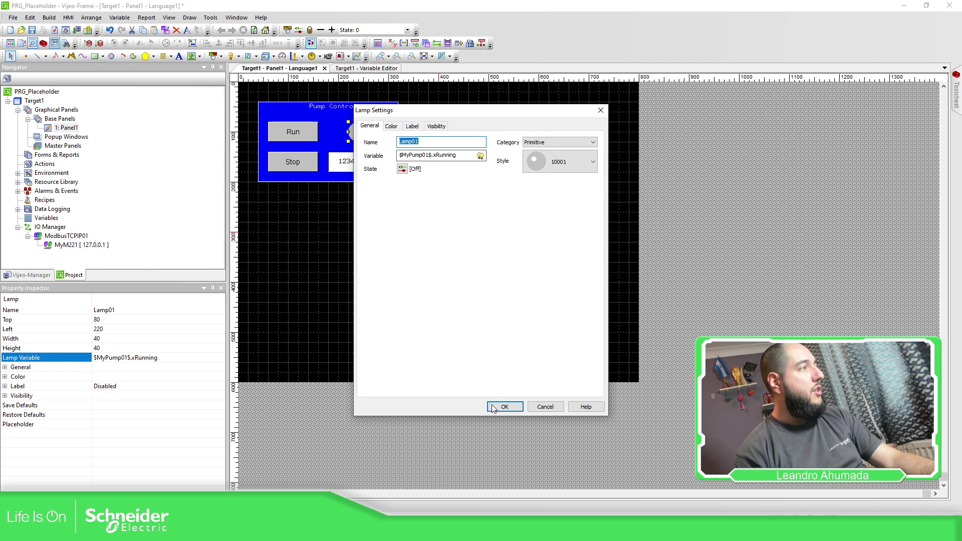
click(494, 407)
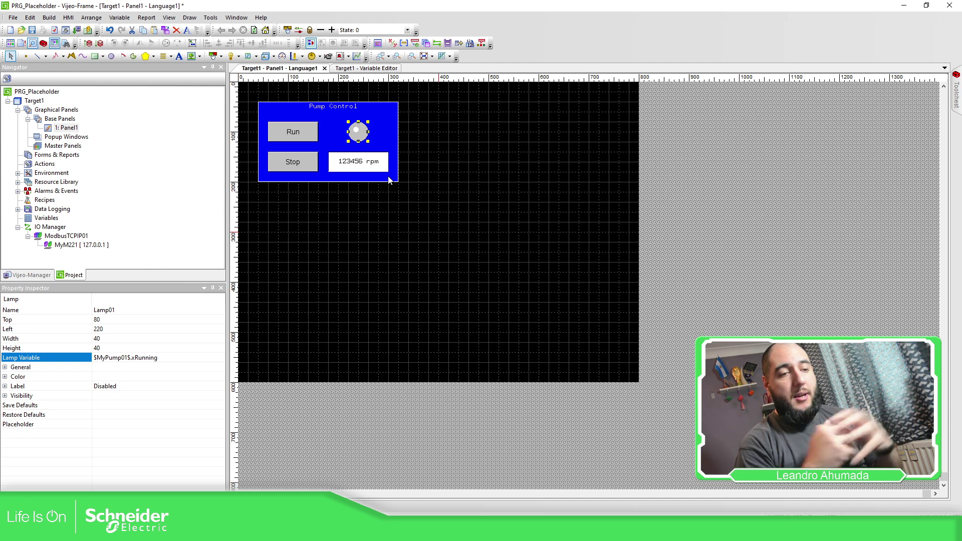
click(410, 194)
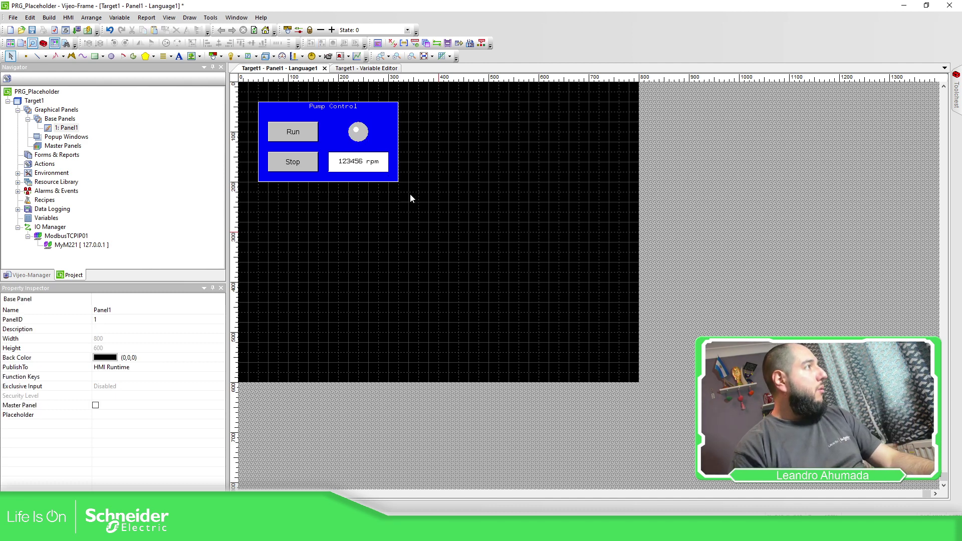
- Group all the Pump Control elements, including the background rectangle, title, switches, lamp and numeric display, into one object
drag(290, 120, 255, 98)
right_click(262, 102)
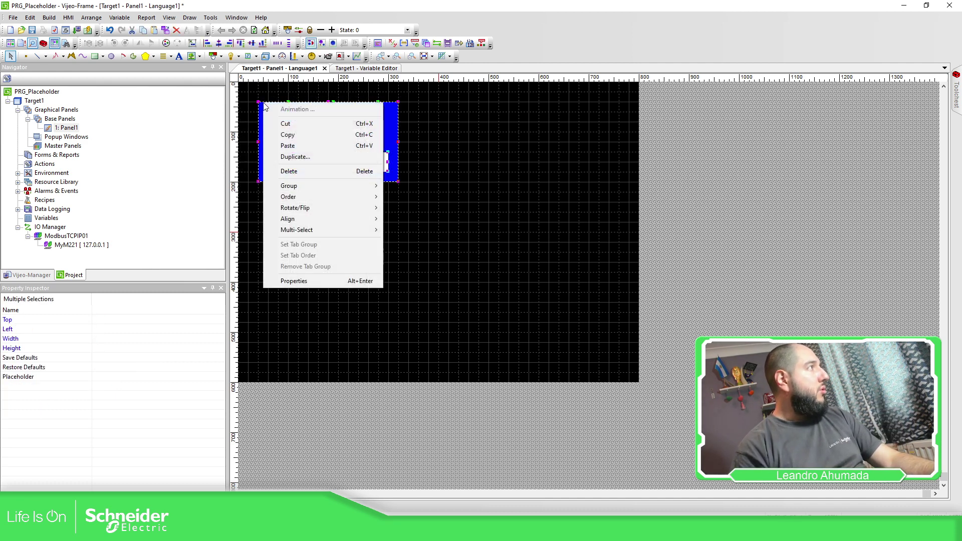
mouse_move(334, 186)
click(407, 185)
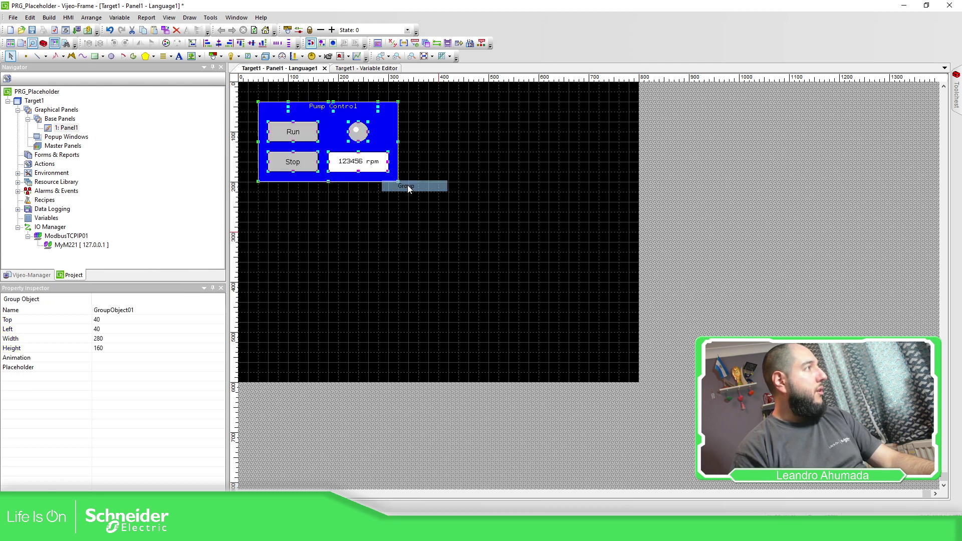
click(406, 183)
click(394, 176)
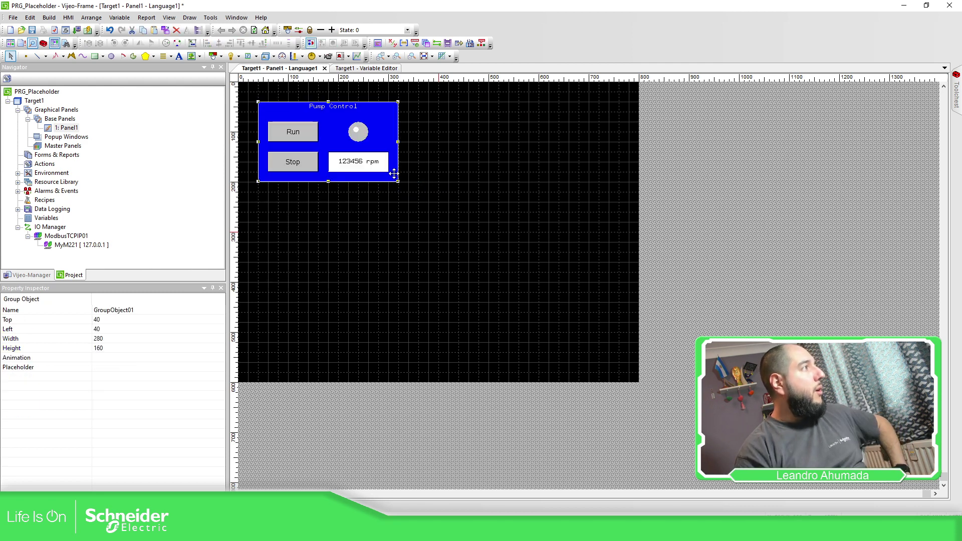
- Review the placeholder and replacement variable defined for the Pump Control group, leaving them as they are
click(61, 368)
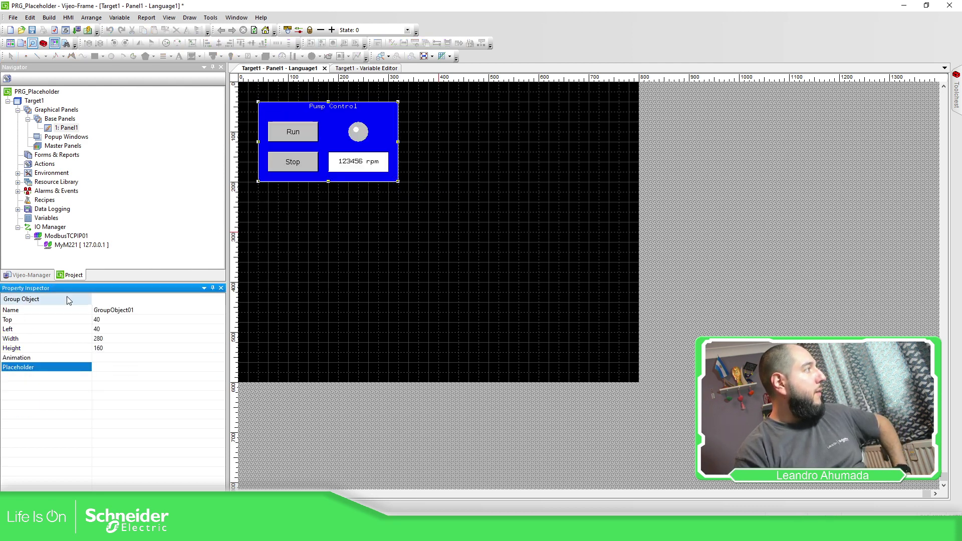
click(214, 368)
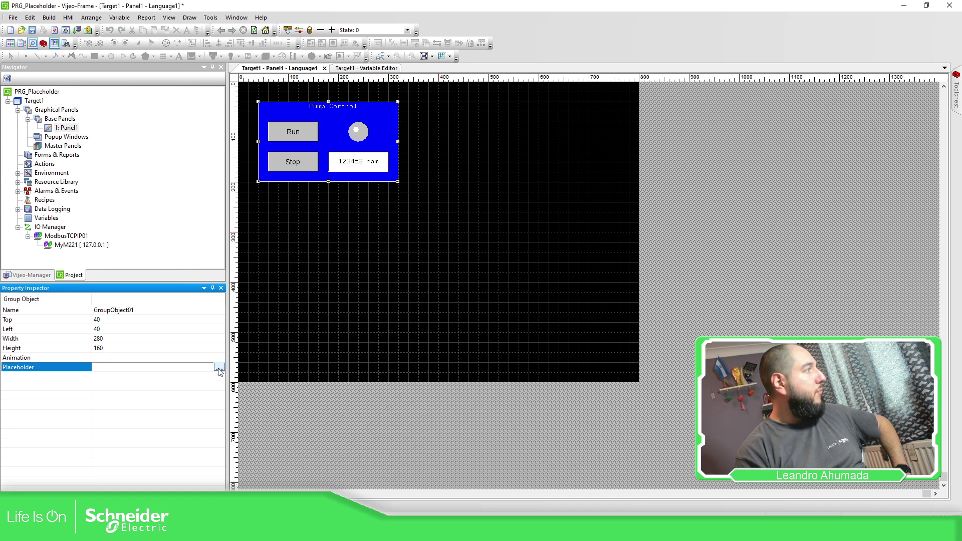
click(219, 368)
click(461, 204)
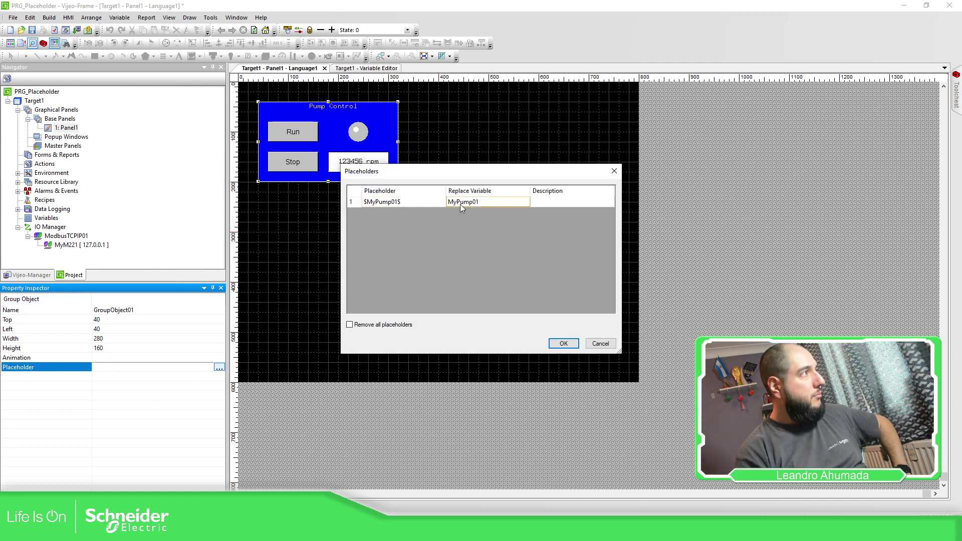
click(615, 170)
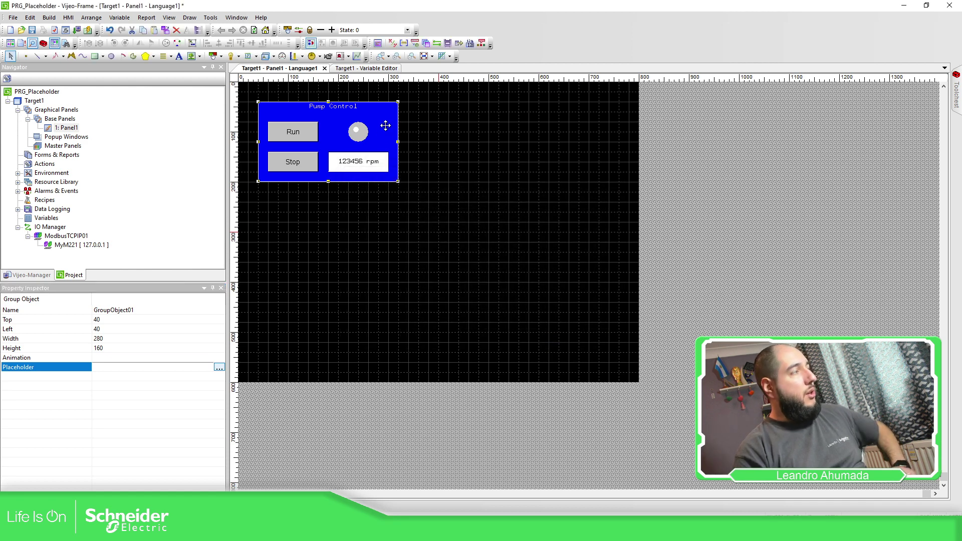
- Try a pasted copy of the Pump Control group below the original, check its placeholder replacement, and undo the copy
key(ctrl+v)
drag(373, 173, 378, 261)
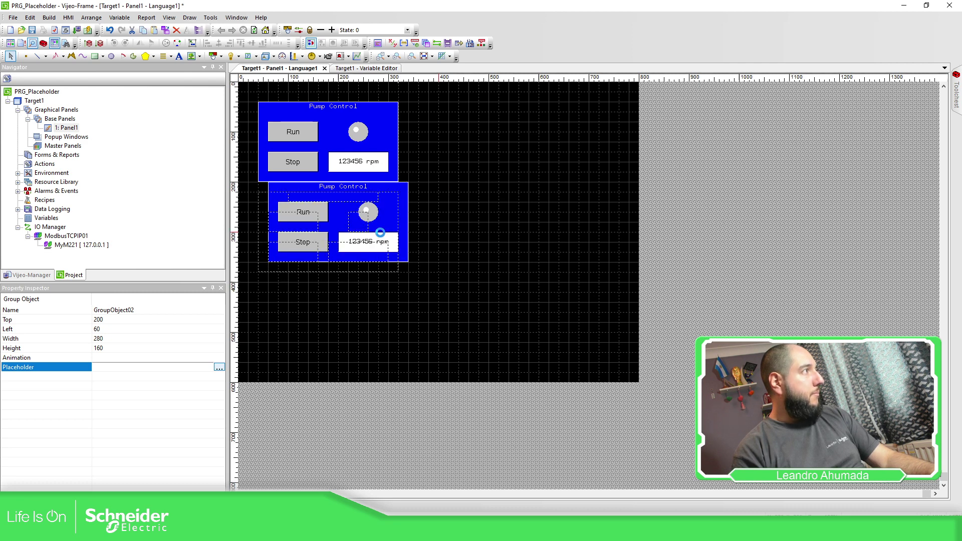
click(219, 368)
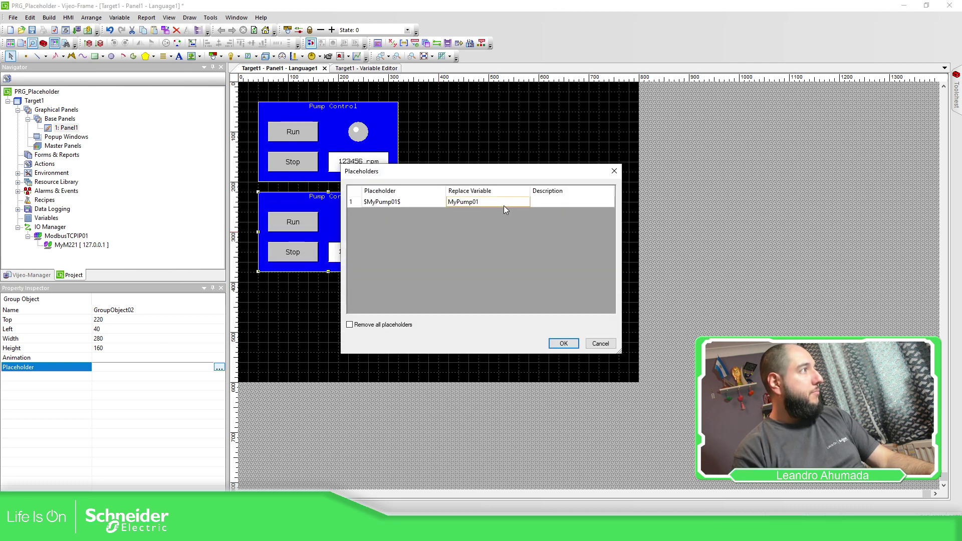
click(515, 203)
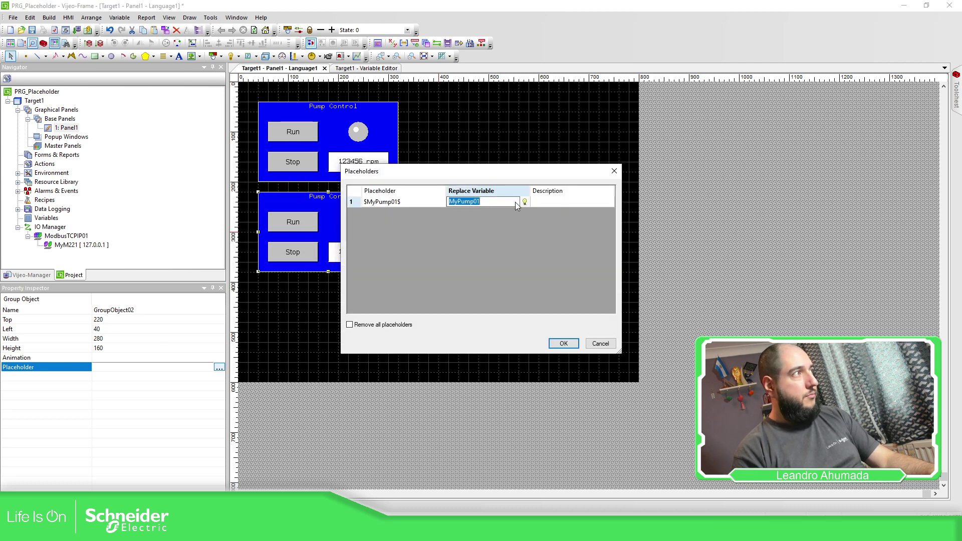
click(614, 171)
click(392, 231)
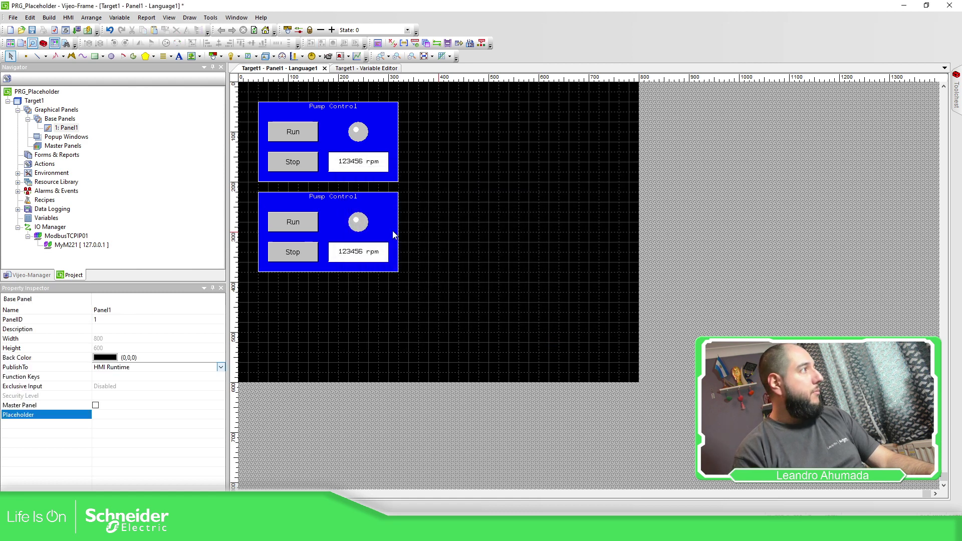
click(398, 213)
click(426, 227)
key(ctrl+z)
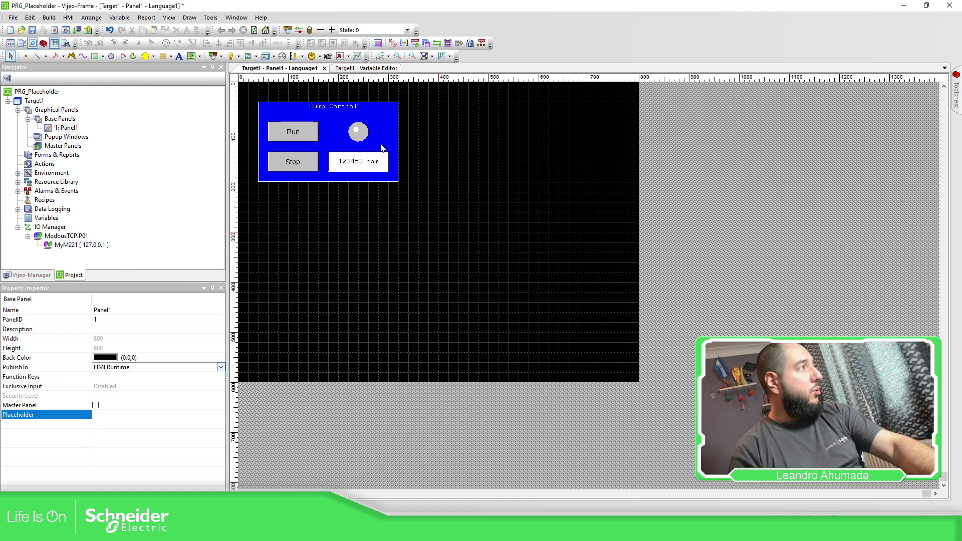
- Keep the Toolchest open and add the Pump Control group to its User folder
mouse_move(958, 100)
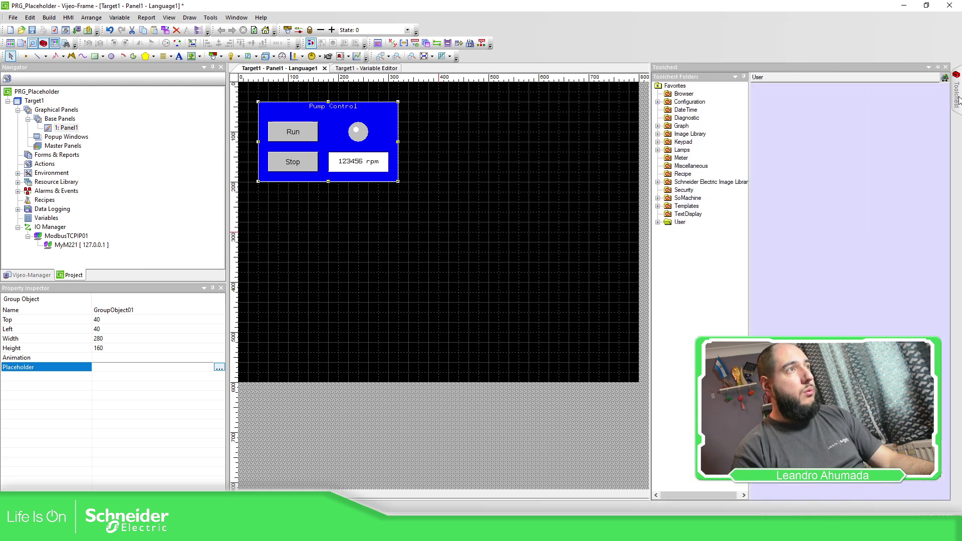
click(938, 68)
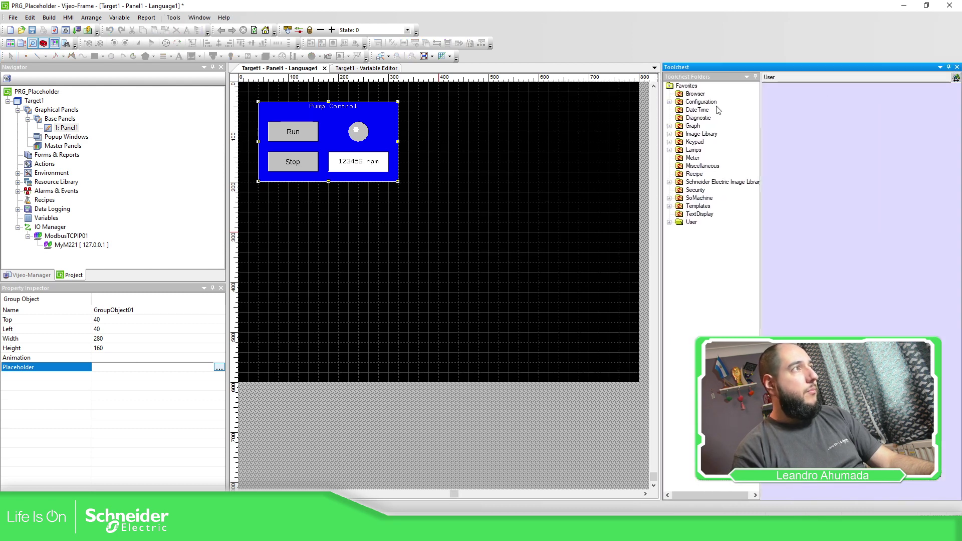
click(670, 222)
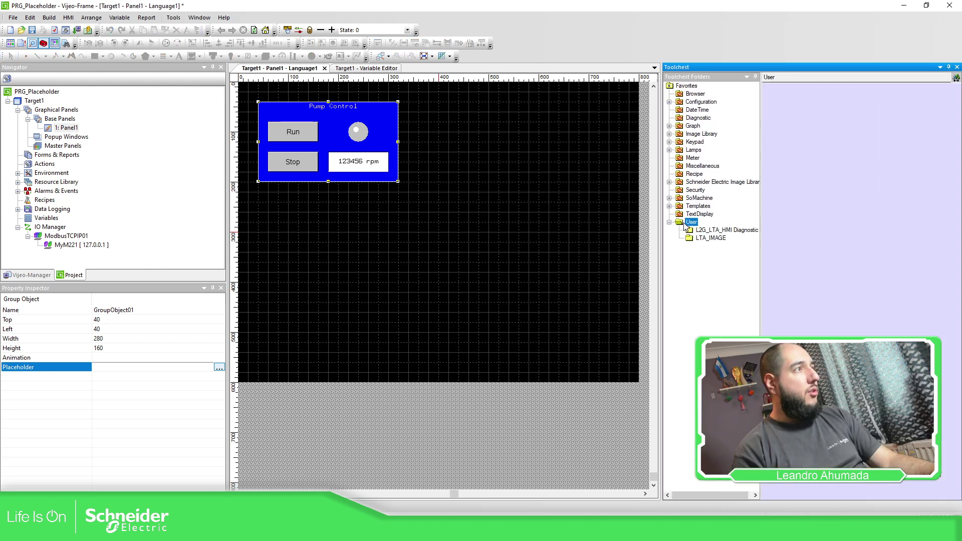
click(707, 238)
click(407, 163)
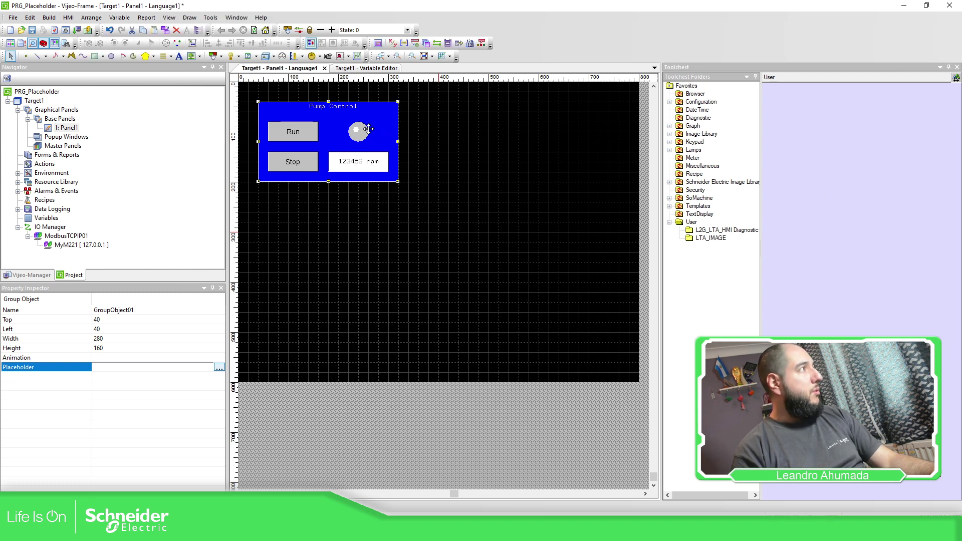
drag(368, 129, 822, 181)
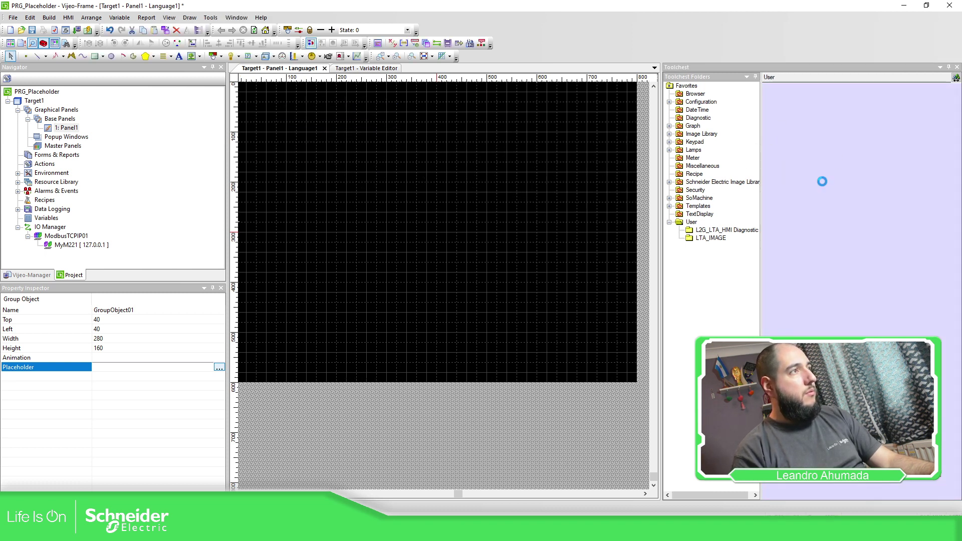
click(787, 107)
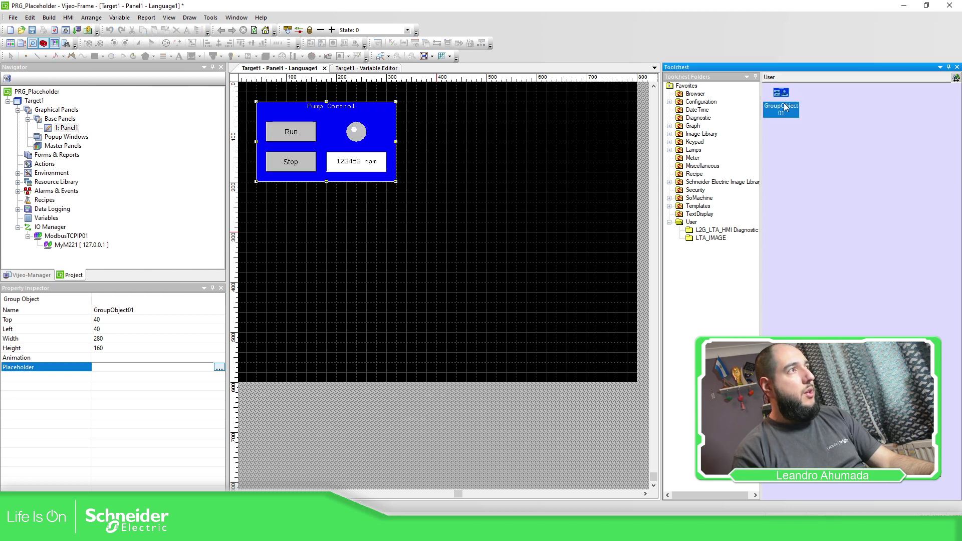
- Rename the stored group in the Toolchest's User folder as MyPump
right_click(784, 106)
click(822, 141)
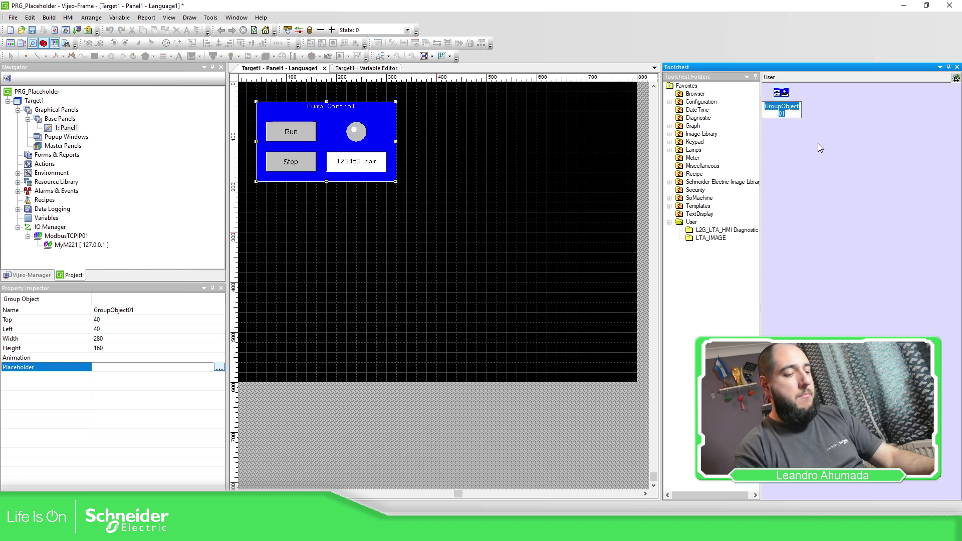
text(MyPum)
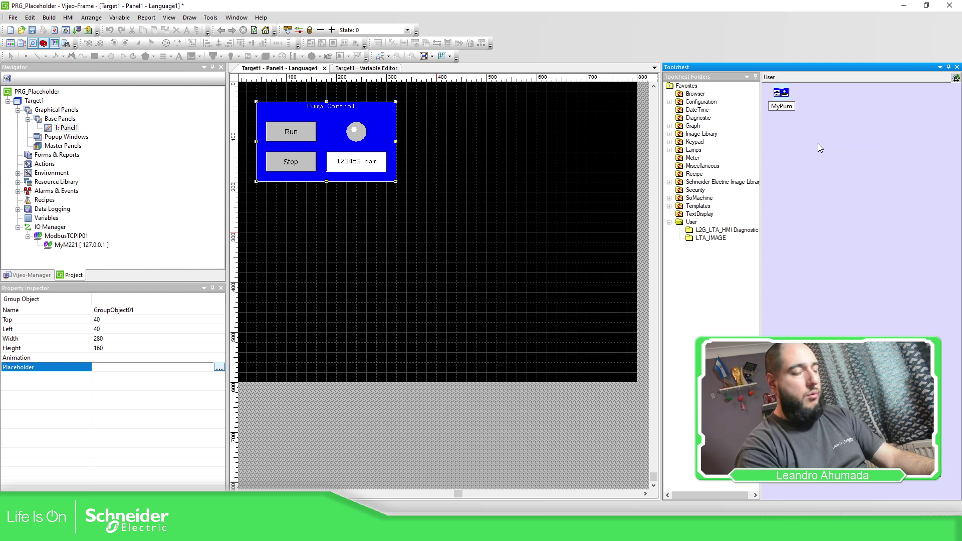
text(p)
key(Return)
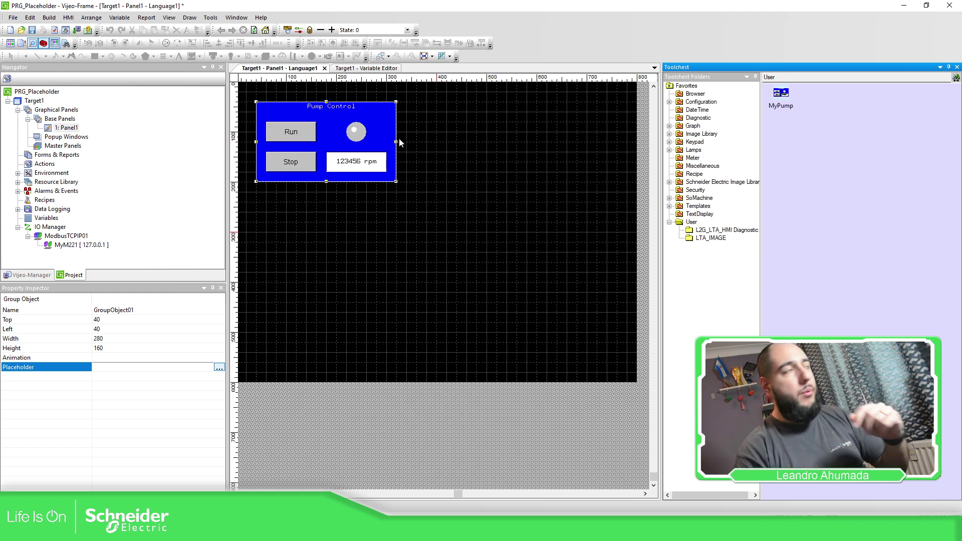
- Insert MyPump from the Toolchest below the first group at left 40, top 220, replacing placeholder $MyPump01$ with MyPump02
drag(779, 97, 329, 232)
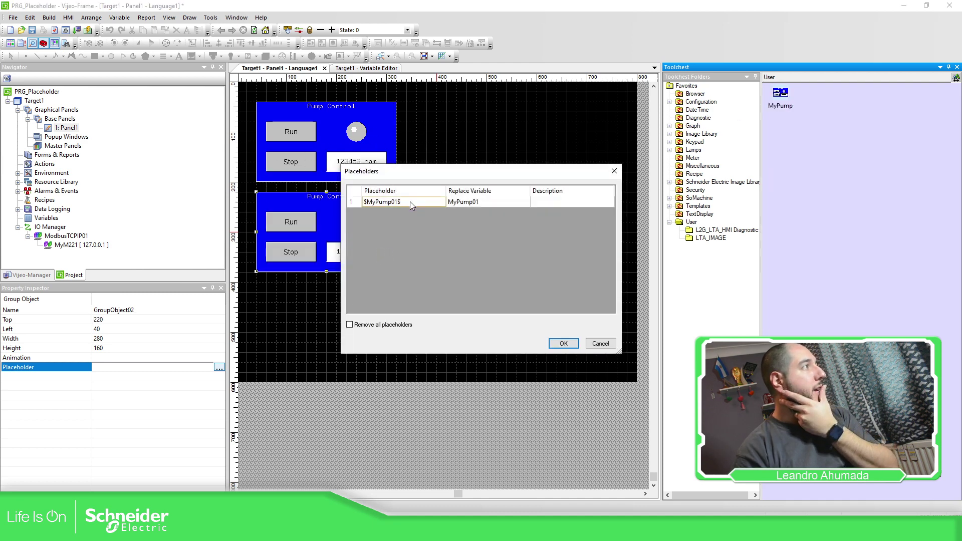
click(525, 202)
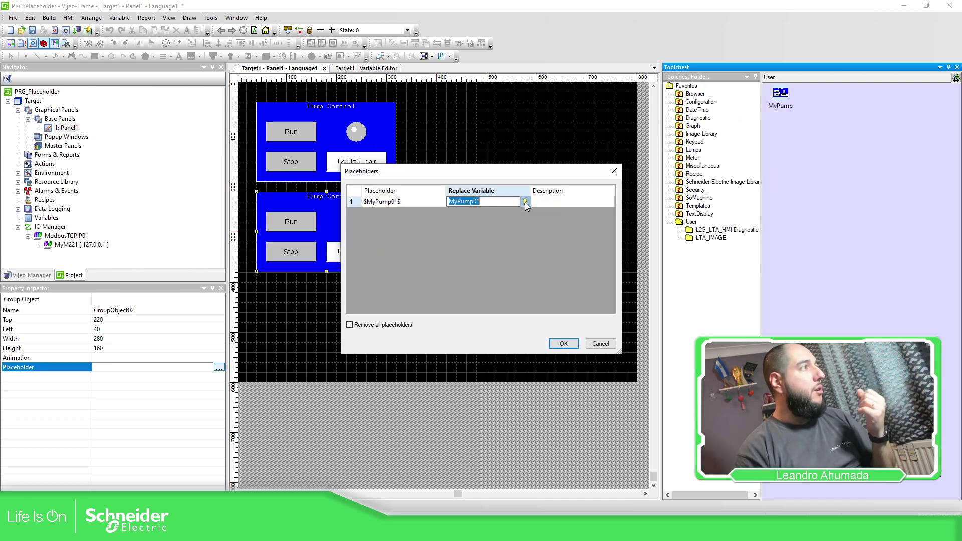
click(525, 202)
drag(563, 214, 572, 159)
scroll(580, 275, down, 10)
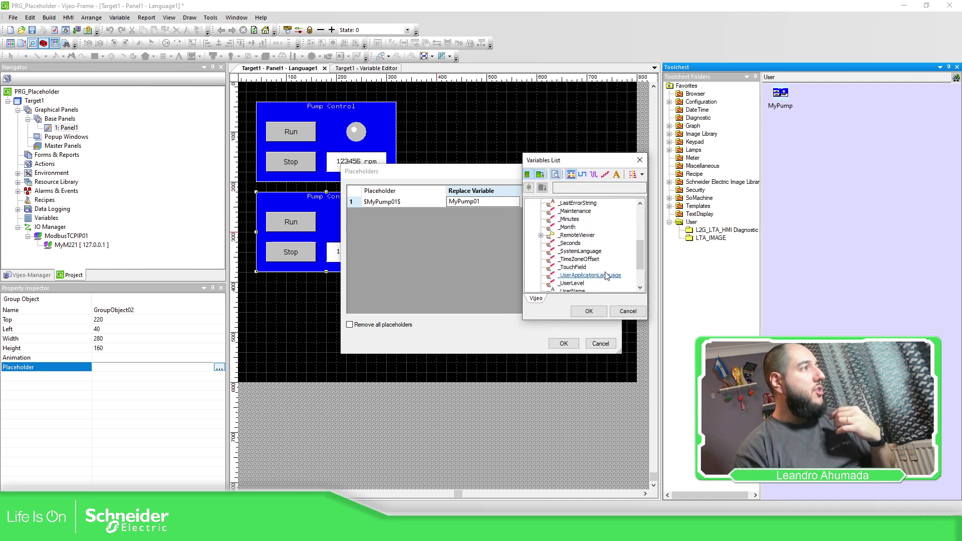
click(570, 283)
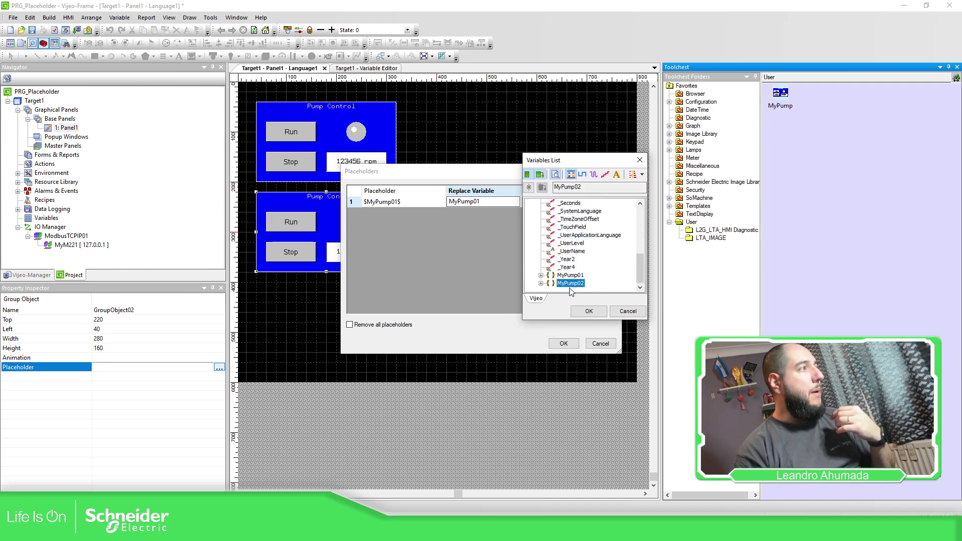
click(589, 311)
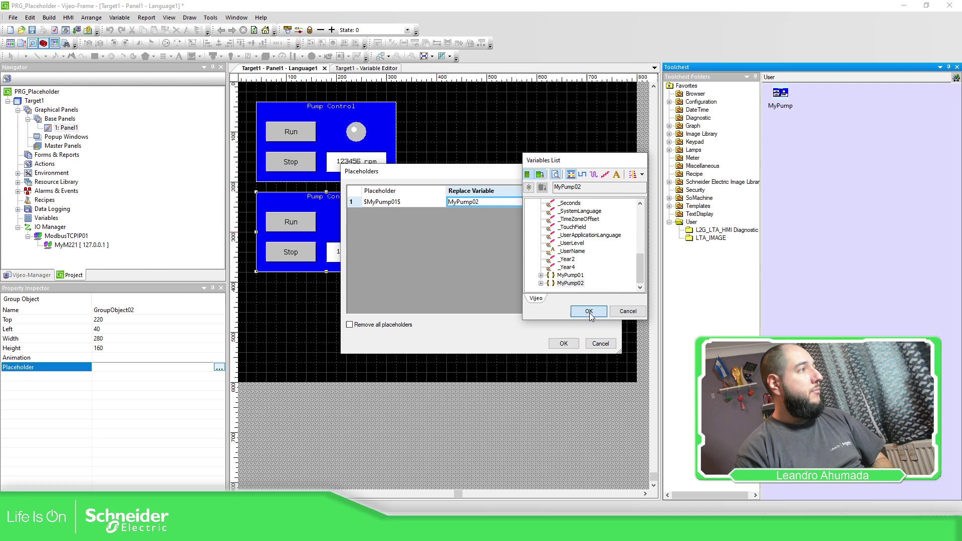
click(575, 343)
- Examine in the Graphics List which variables are assigned to the second group's switches, lamp and numeric display
click(492, 261)
click(308, 228)
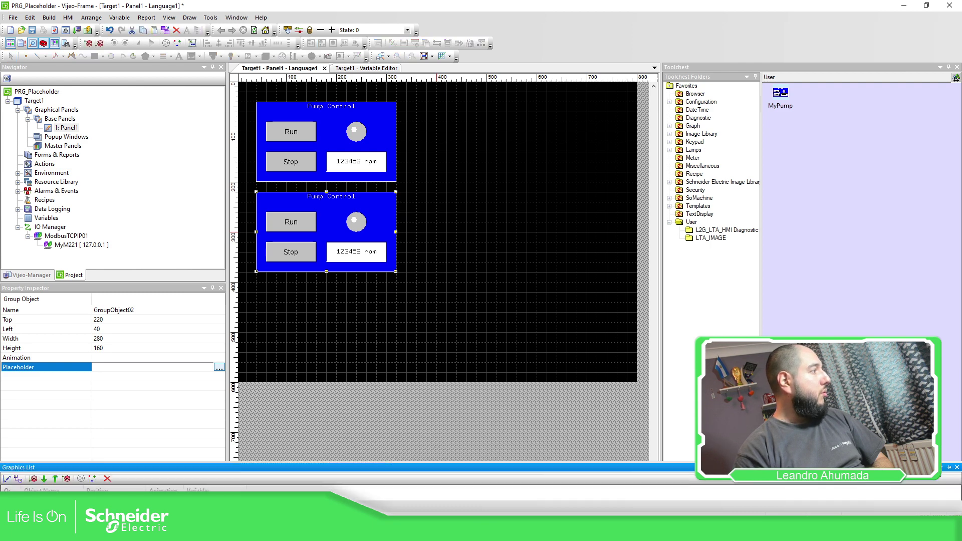
click(10, 43)
click(25, 397)
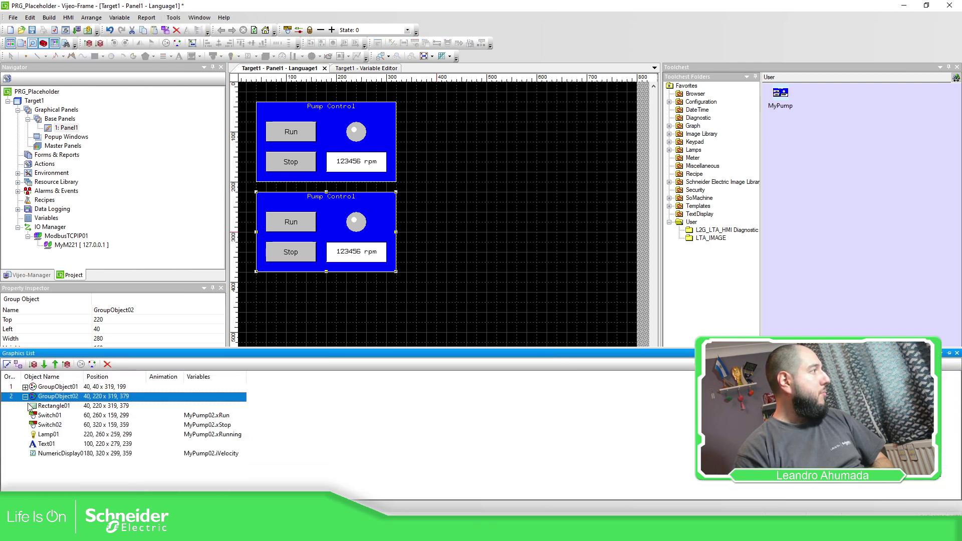
click(48, 406)
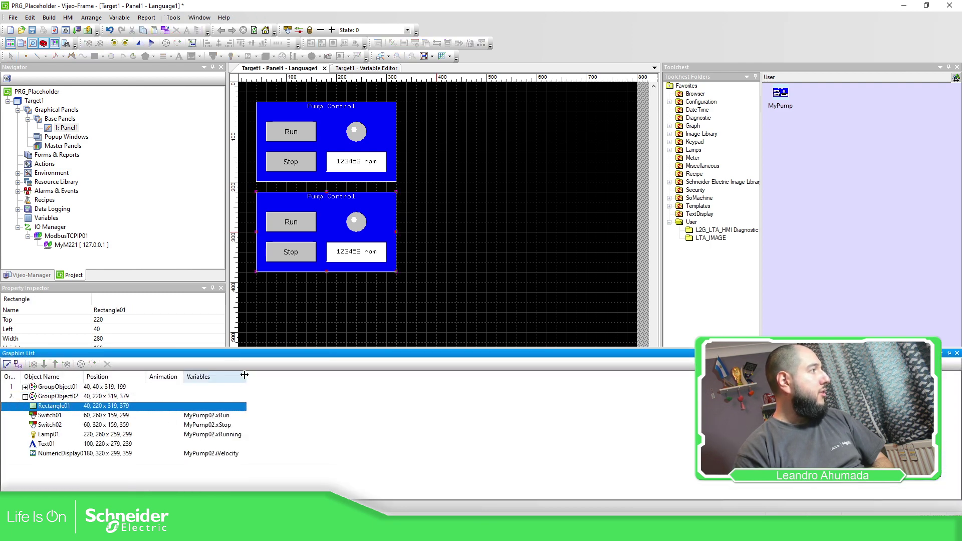
drag(244, 375, 266, 375)
click(206, 416)
click(212, 424)
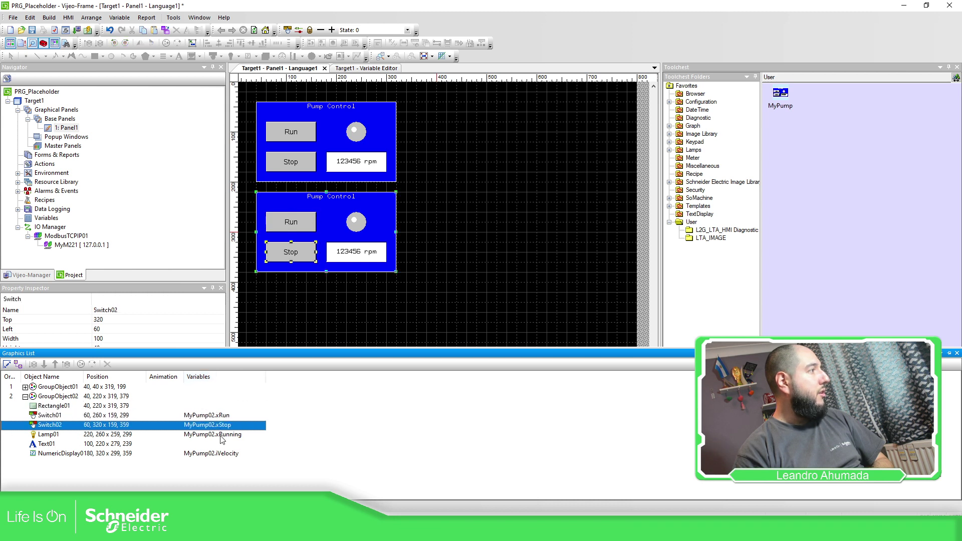
click(221, 435)
click(215, 454)
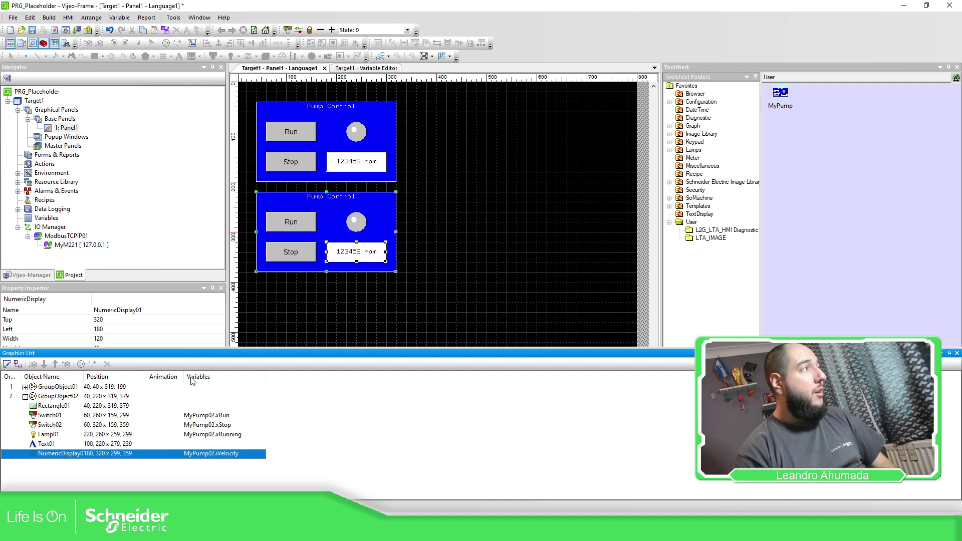
- Move the second Pump Control group beside the first one, with their upper edges aligned
drag(369, 231, 516, 147)
click(508, 241)
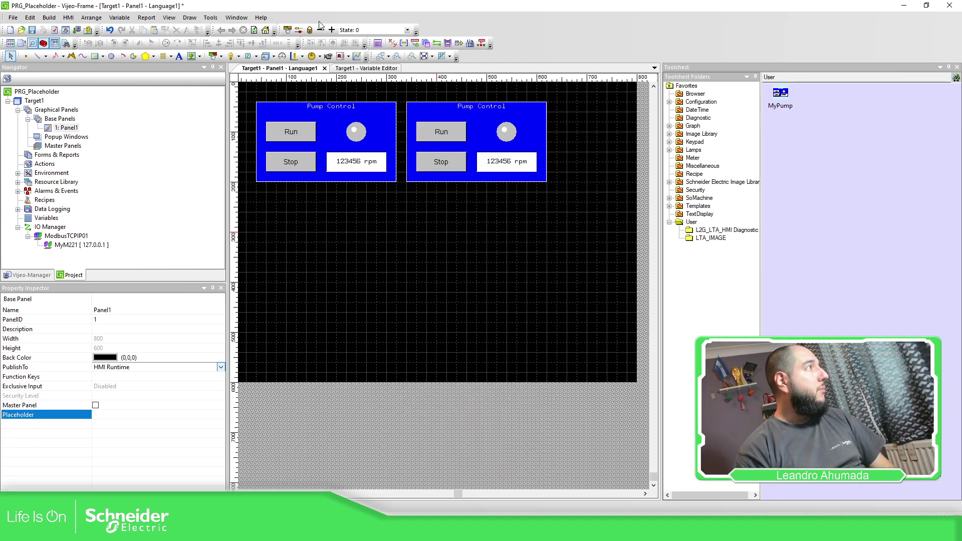
- Start the HMI simulation and the M221 simulator in Machine Expert - Basic, and move the runtime window aside
click(88, 30)
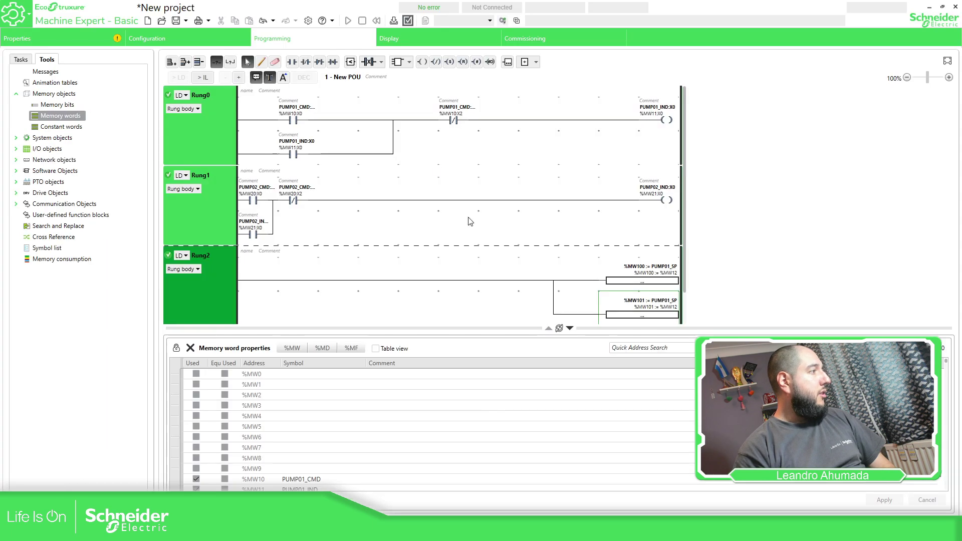
click(517, 20)
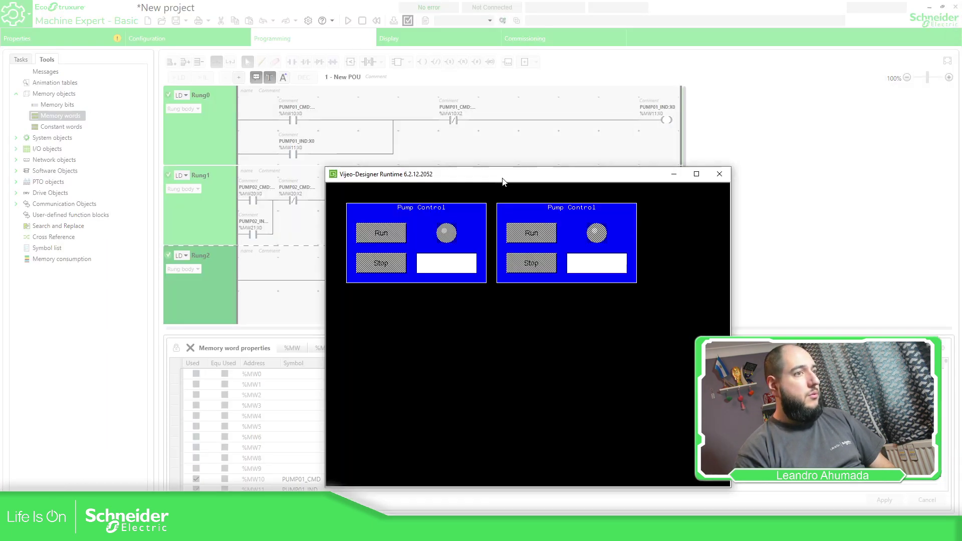
drag(524, 175, 313, 175)
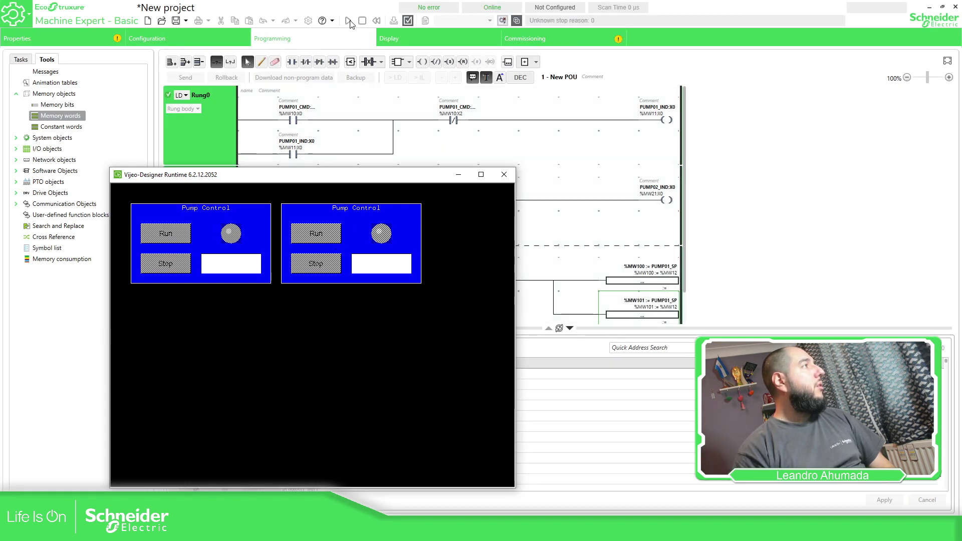
- Launch the simulated controller, dismiss the connection error in the HMI runtime and close the runtime window
click(348, 22)
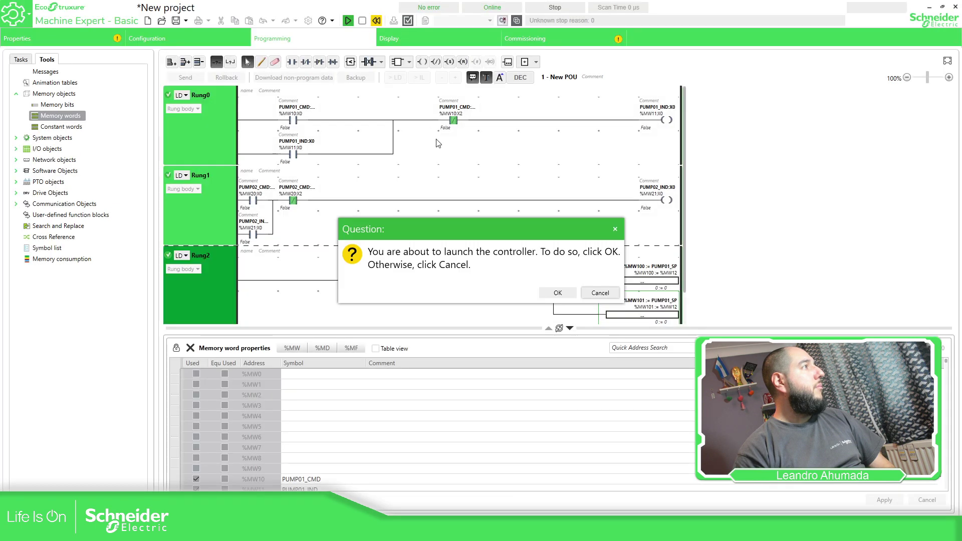
click(558, 293)
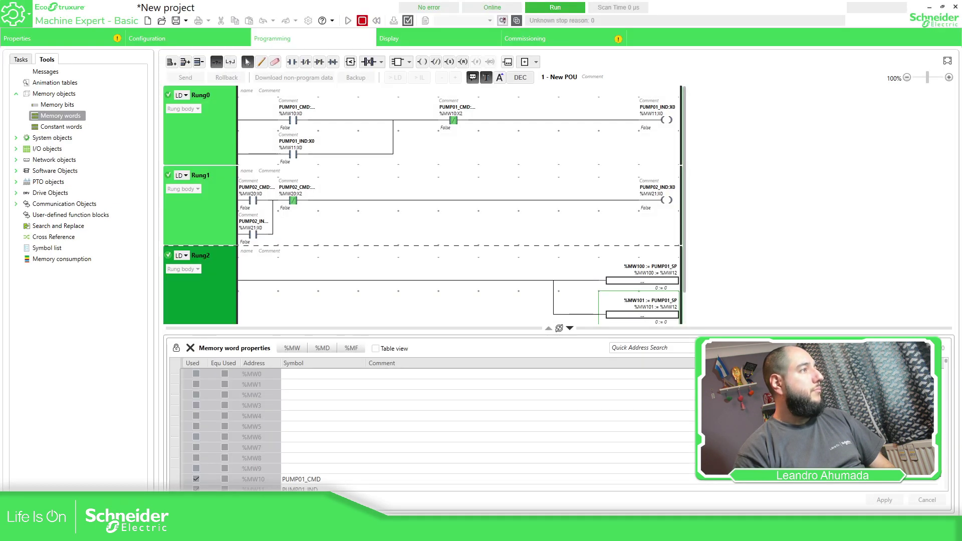
key(alt+Tab)
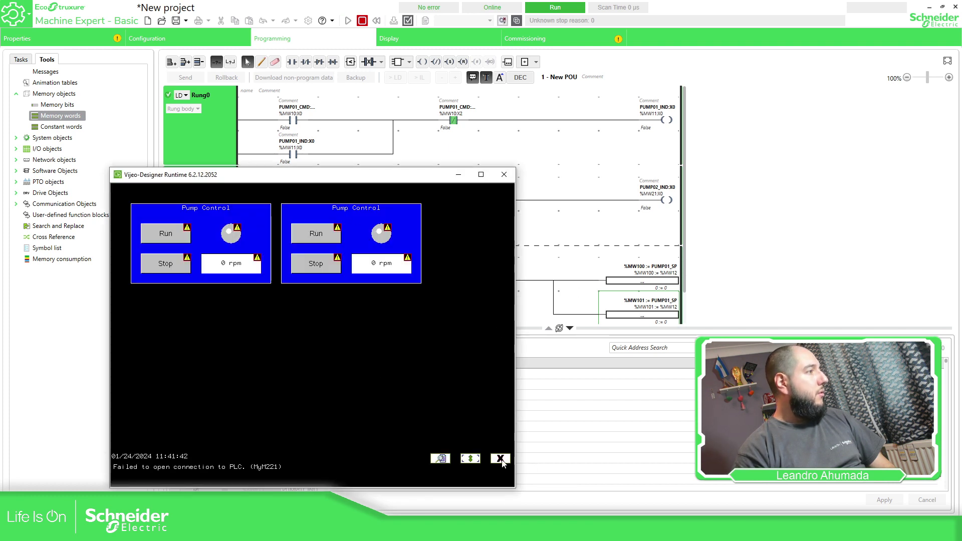
click(501, 459)
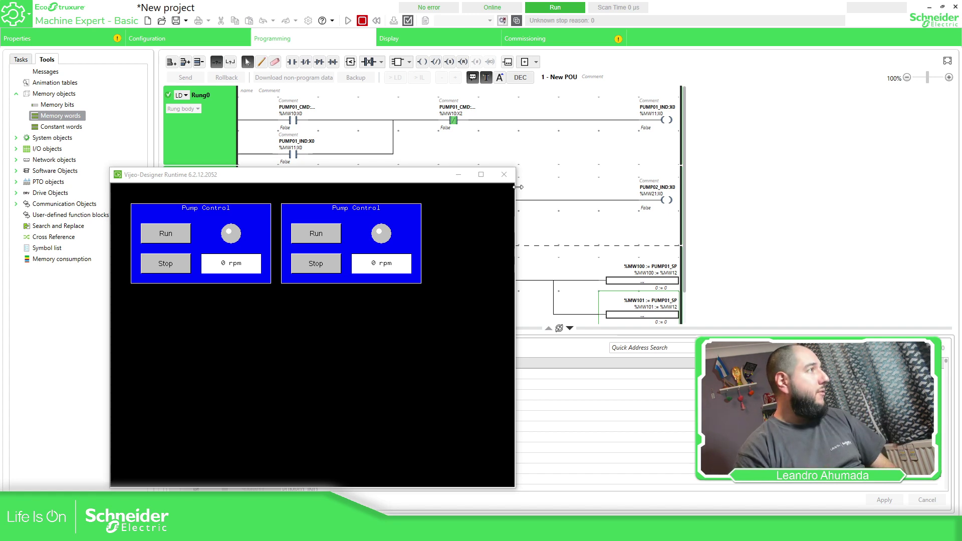
click(504, 175)
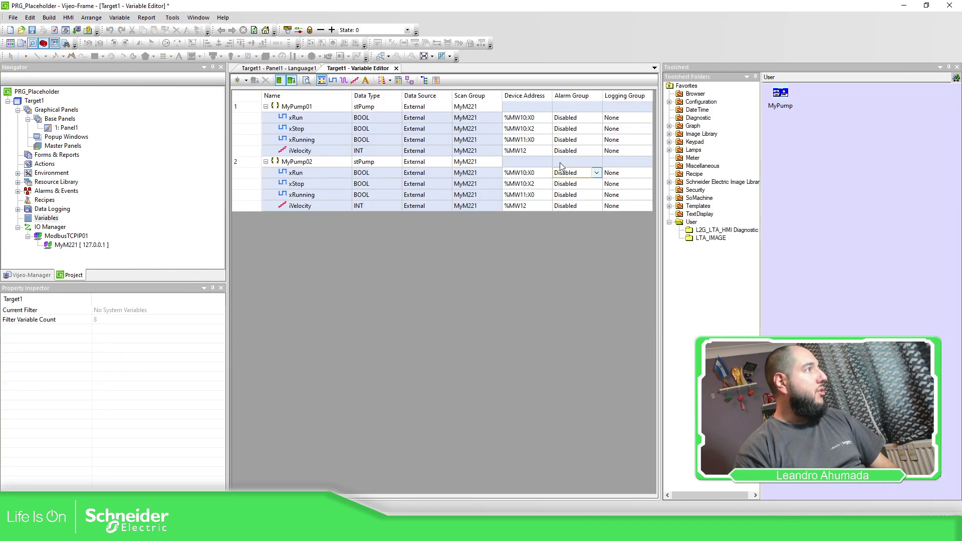
- Set the device addresses of MyPump02's xRun and xStop to %MW20:X0 and %MW20:X2
click(527, 173)
click(524, 173)
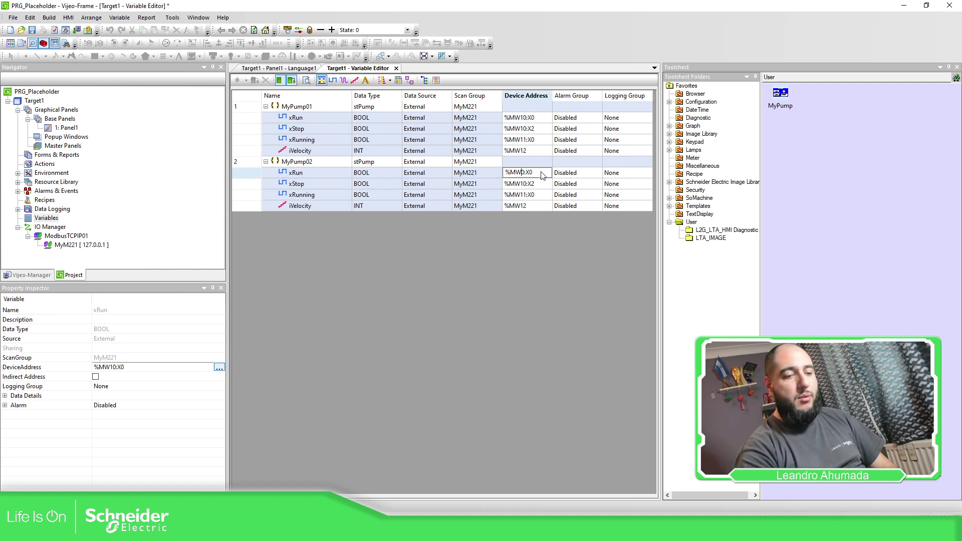
text(2)
click(524, 184)
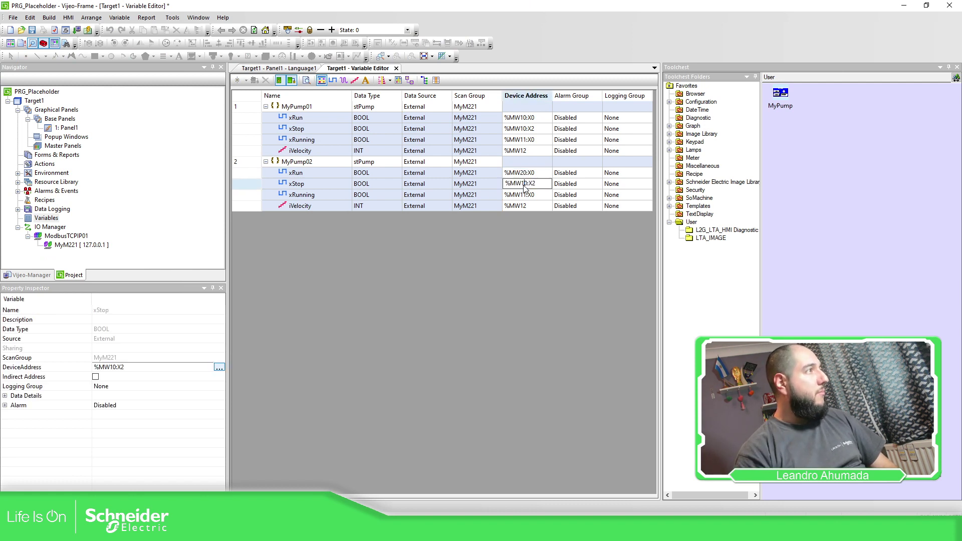
click(522, 183)
text(2)
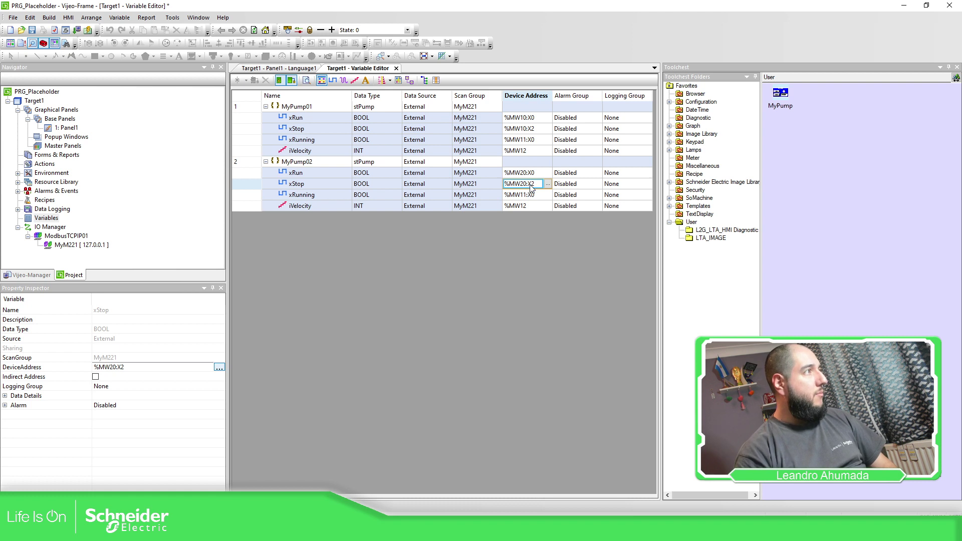
- Set the device addresses of MyPump02's xRunning and iVelocity to %MW21:X0 and %MW22
click(532, 195)
click(532, 197)
click(520, 194)
key(BackSpace)
text(2)
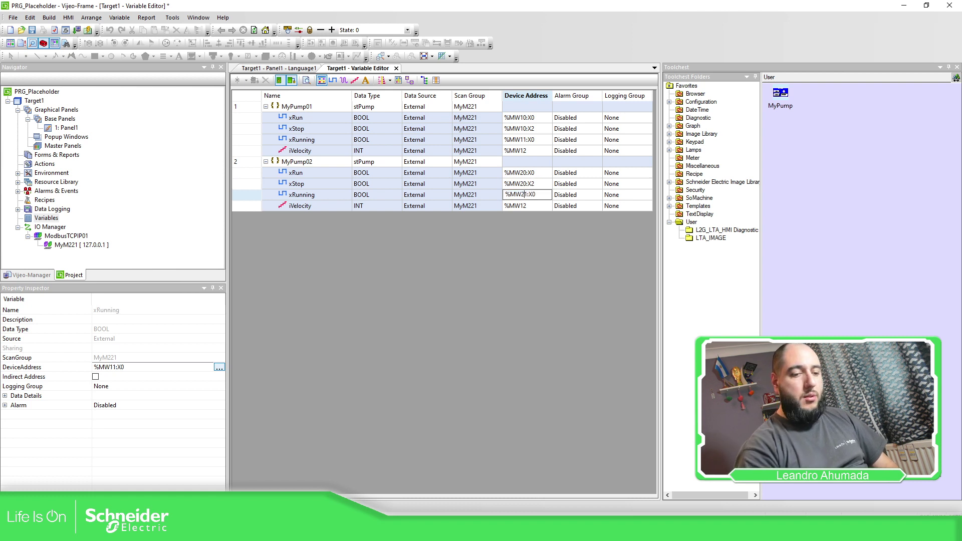
click(523, 205)
click(524, 206)
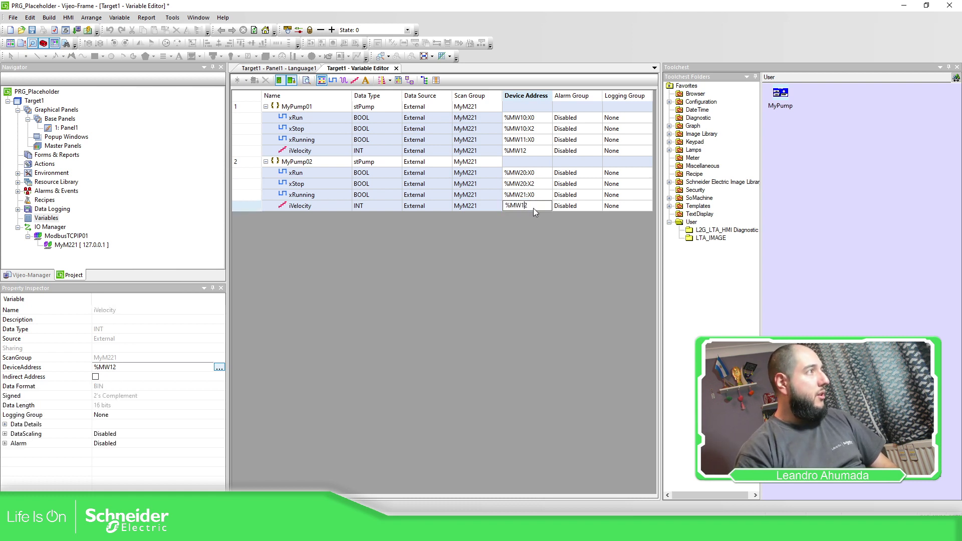
text(2)
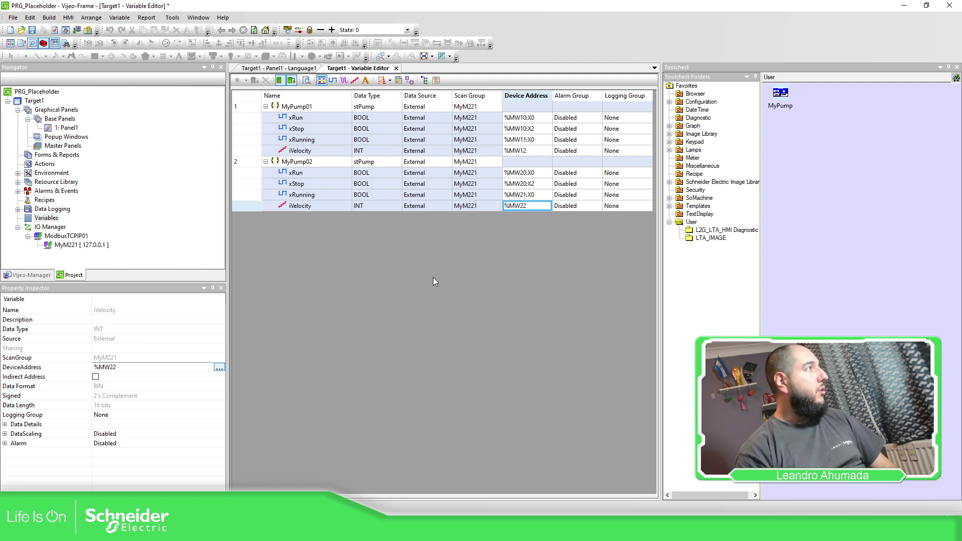
key(Return)
- Start the HMI simulation again and place its runtime window below Rung0 and Rung1 of the ladder program
click(88, 30)
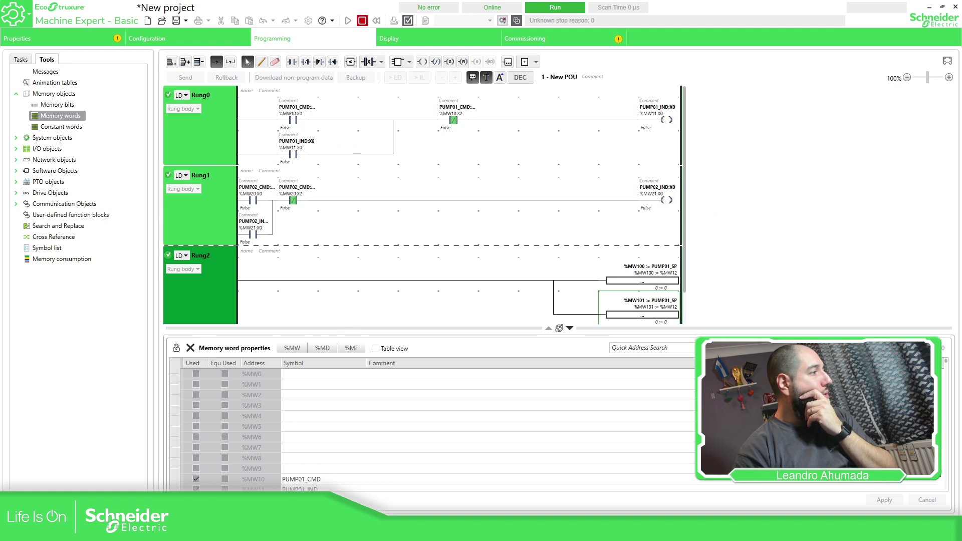
key(alt+Tab)
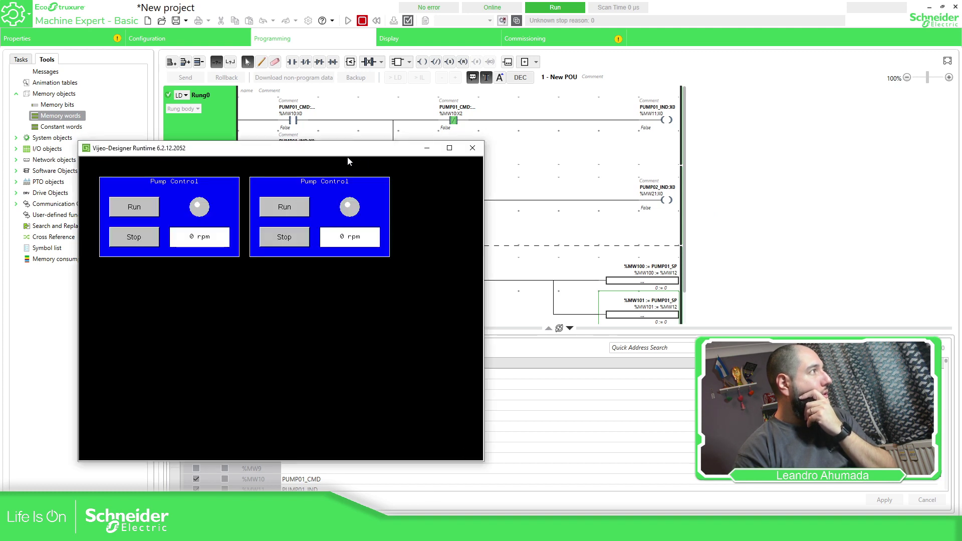
drag(349, 154, 378, 270)
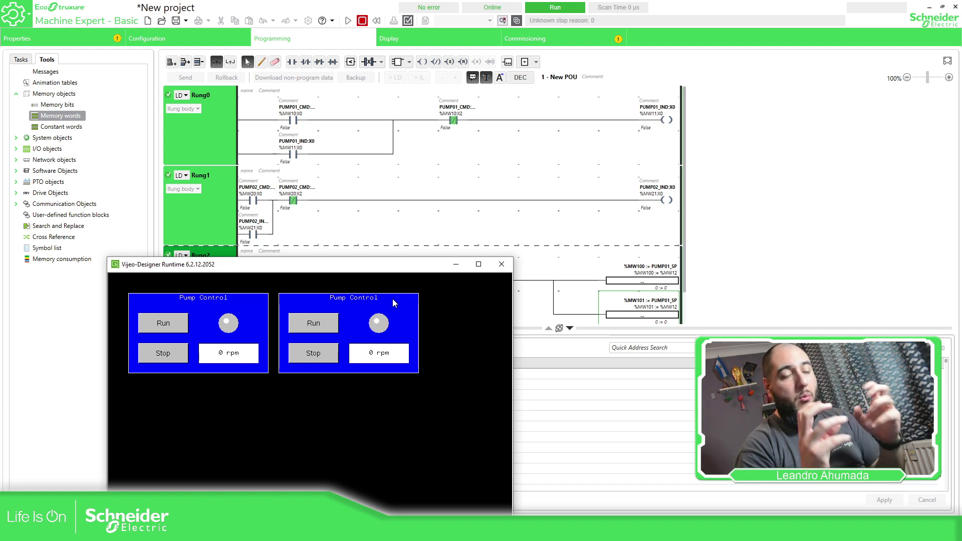
- Set the second pump's velocity to 1500 rpm in the runtime and check the set-point operations in Rung2
click(380, 356)
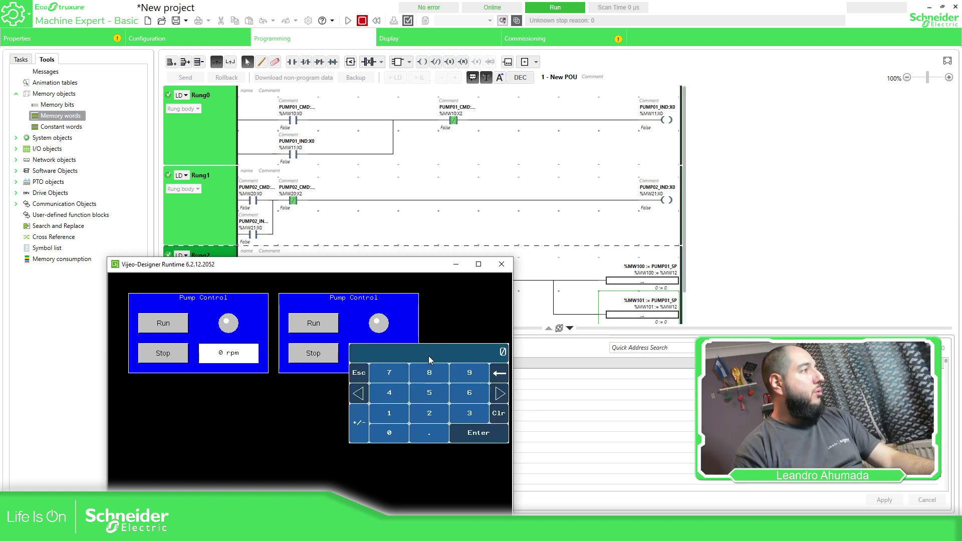
text(15)
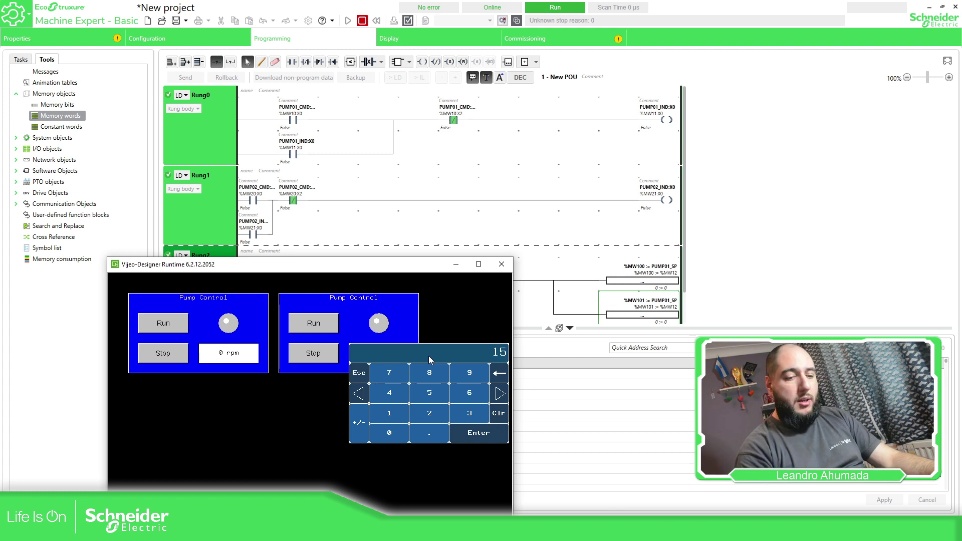
text(00)
key(Return)
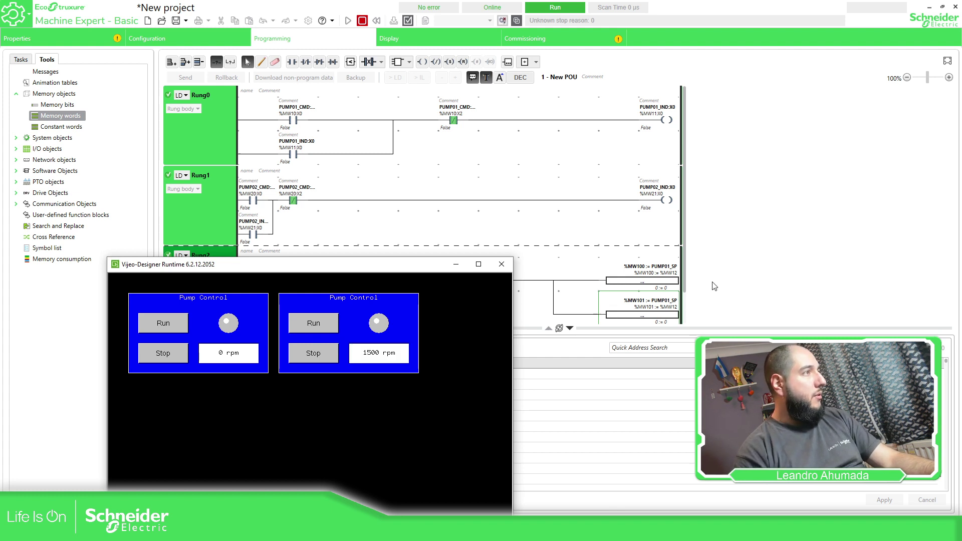
click(605, 277)
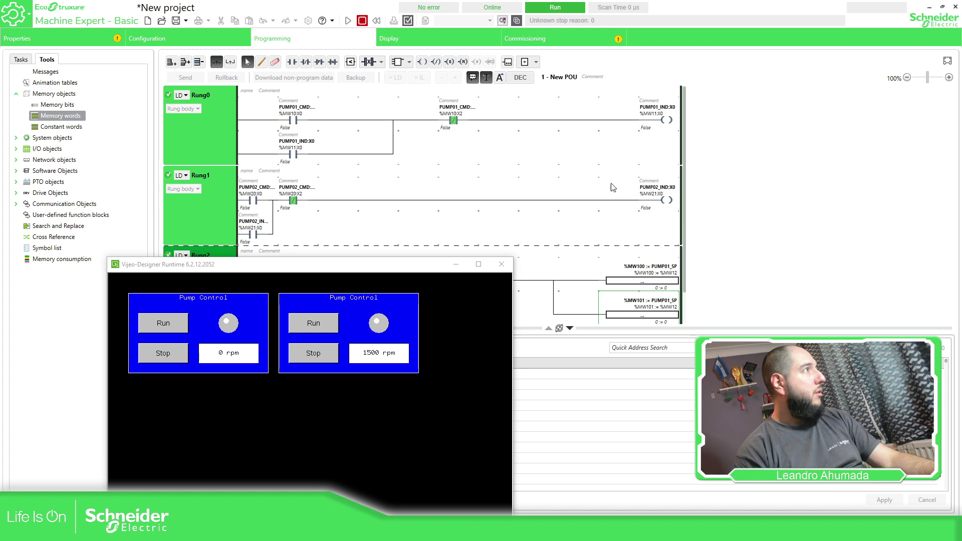
scroll(611, 187, down, 1)
mouse_move(624, 288)
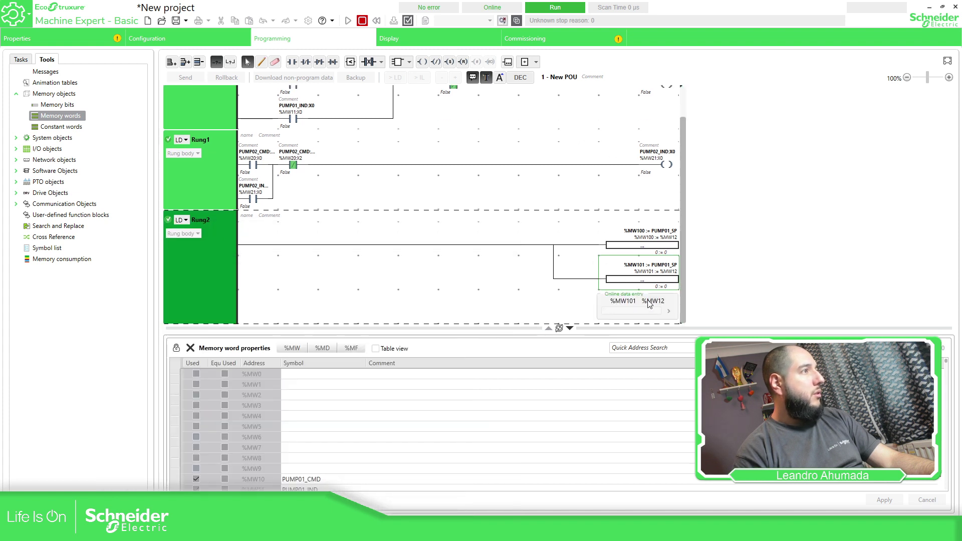
- Set the first pump's velocity to 1000 rpm in the HMI runtime, then close the runtime window
key(alt+Tab)
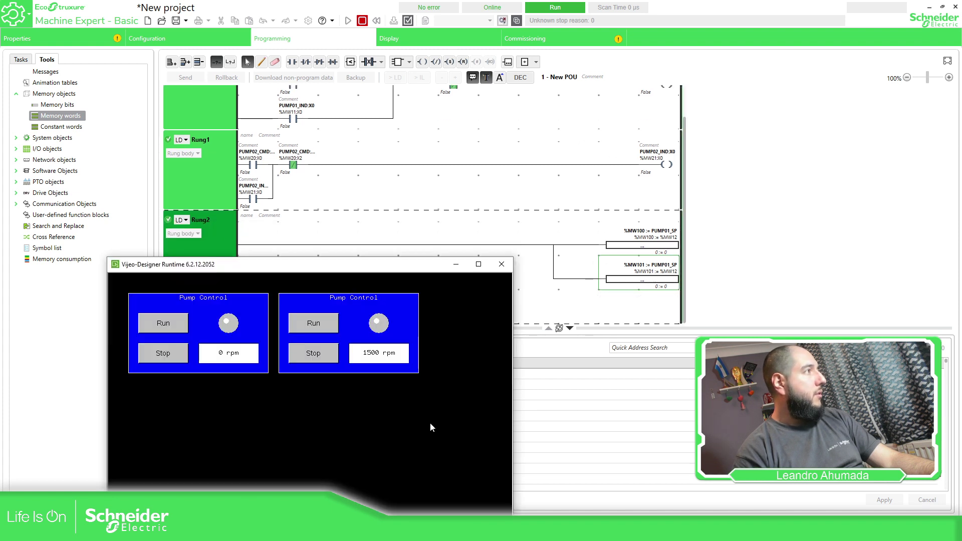
click(233, 354)
text(1)
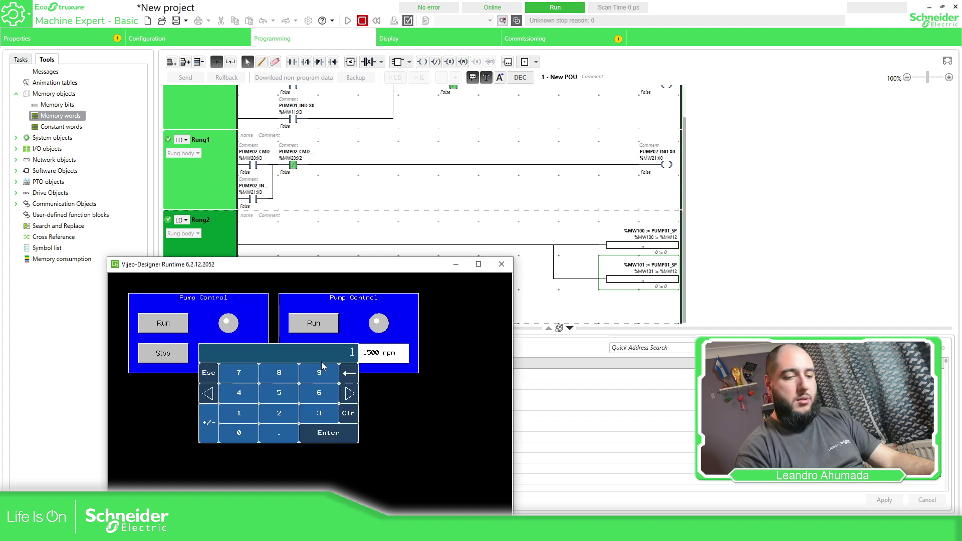
text(000)
key(Return)
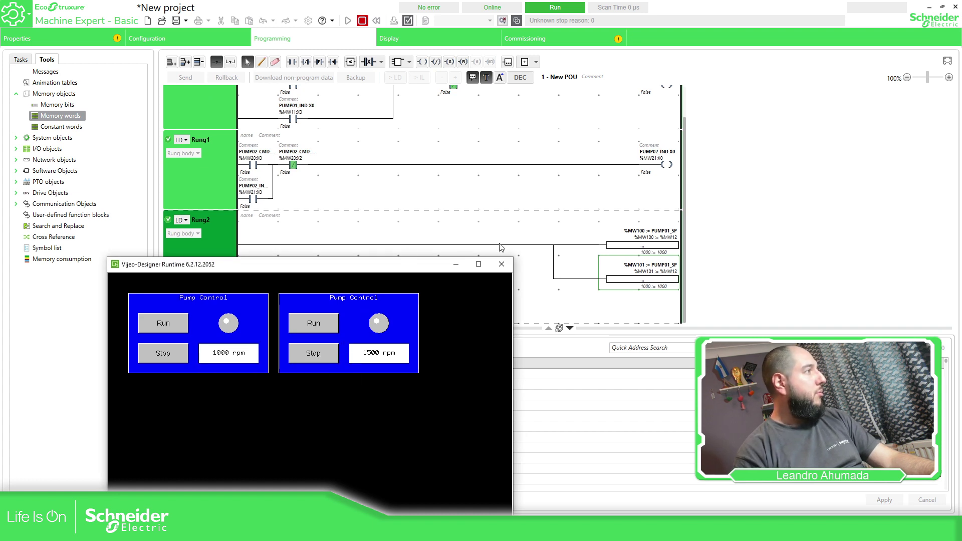
click(502, 266)
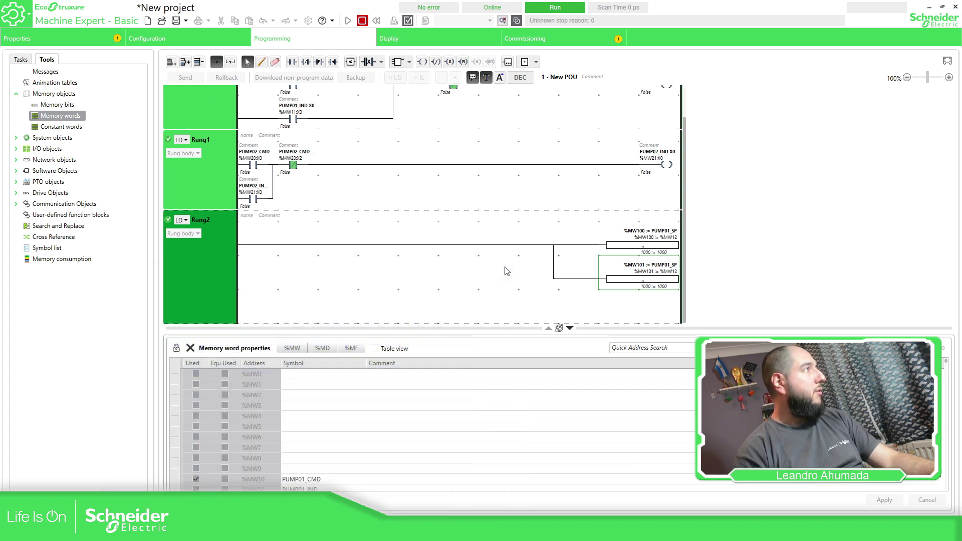
- Change the second operation in Rung2 to %MW101 := %MW22 and send the modification to the controller
double_click(659, 272)
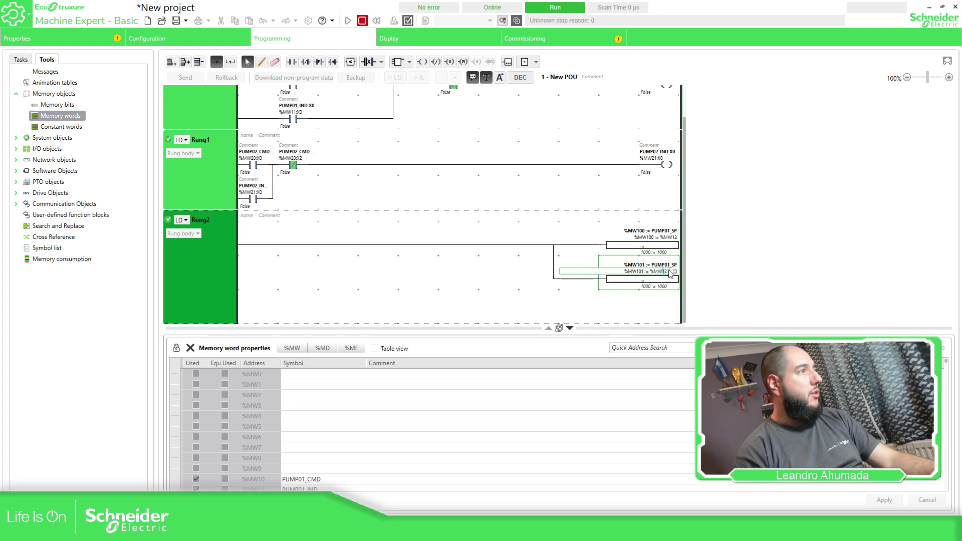
text(2)
key(Return)
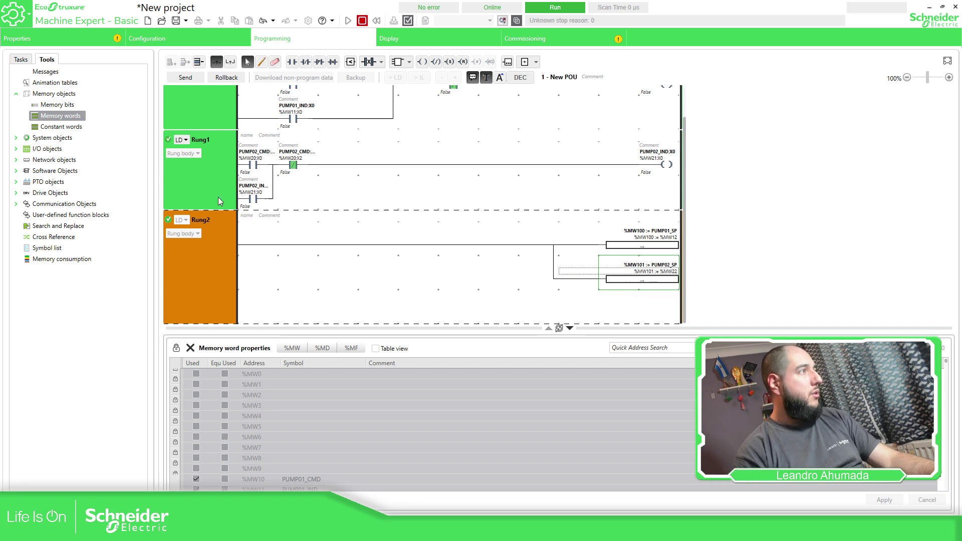
click(185, 77)
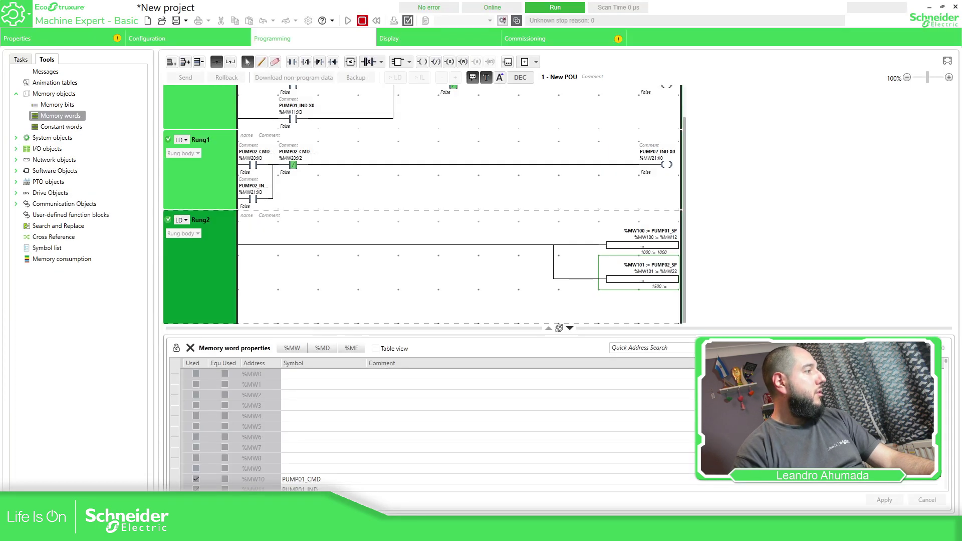
- Restart the HMI simulation from the PRG_Placeholder project and move the runtime window over Machine Expert - Basic, clear of the upper rungs
key(alt+Tab)
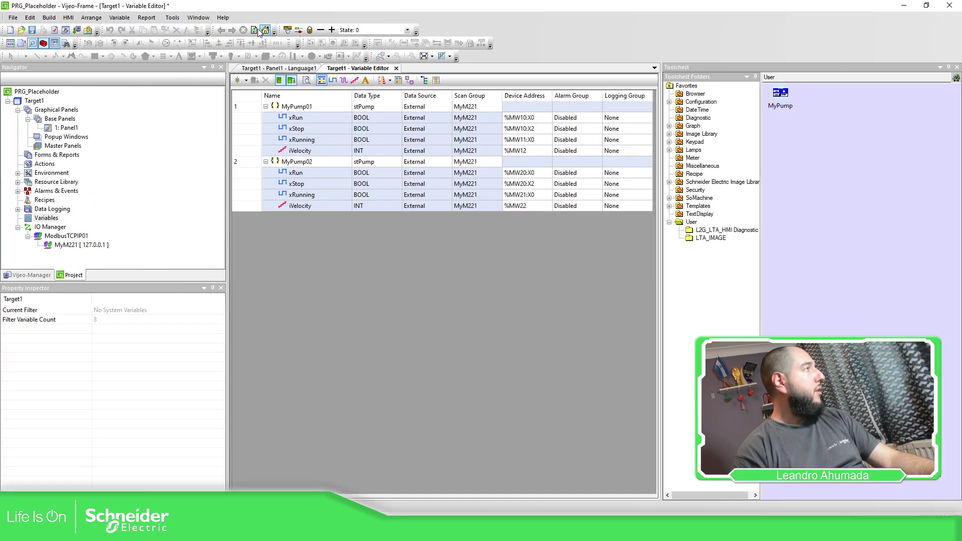
click(87, 30)
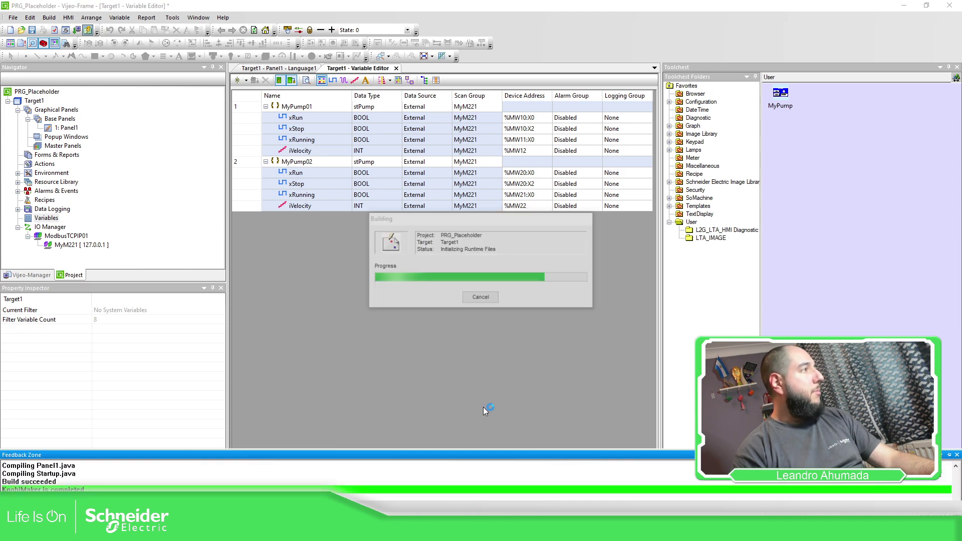
mouse_move(381, 532)
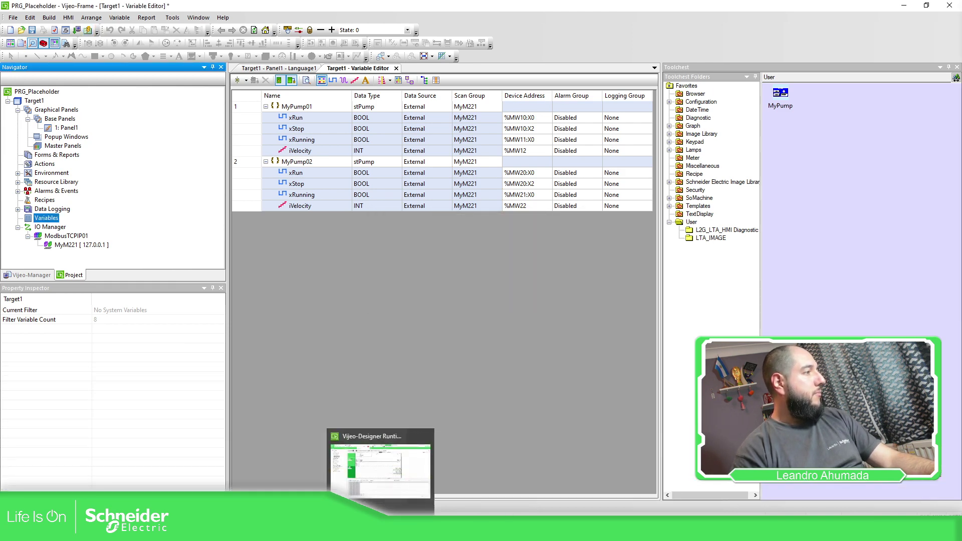
click(421, 533)
drag(532, 191, 275, 137)
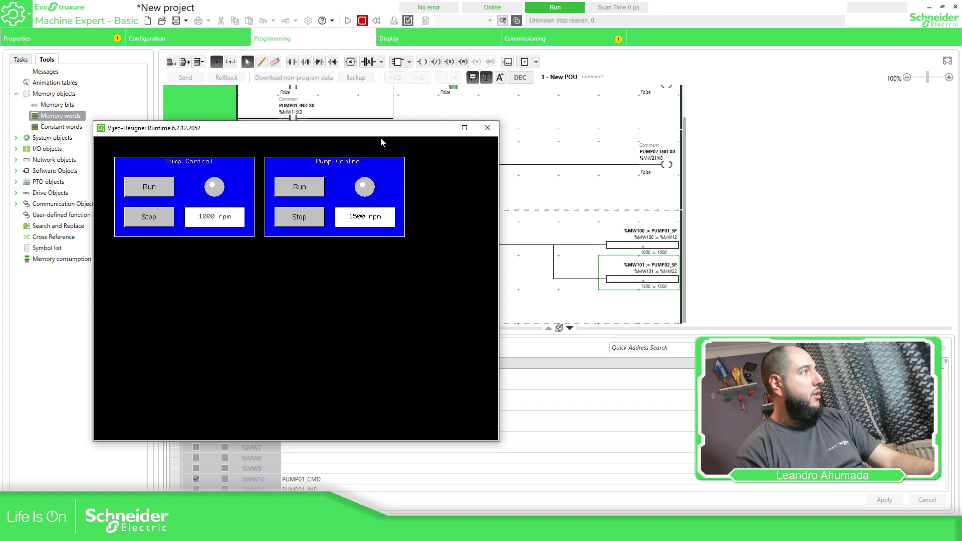
drag(366, 133, 353, 257)
- Set the second pump's velocity to 1400 rpm in the HMI runtime
scroll(493, 111, up, 1)
click(408, 347)
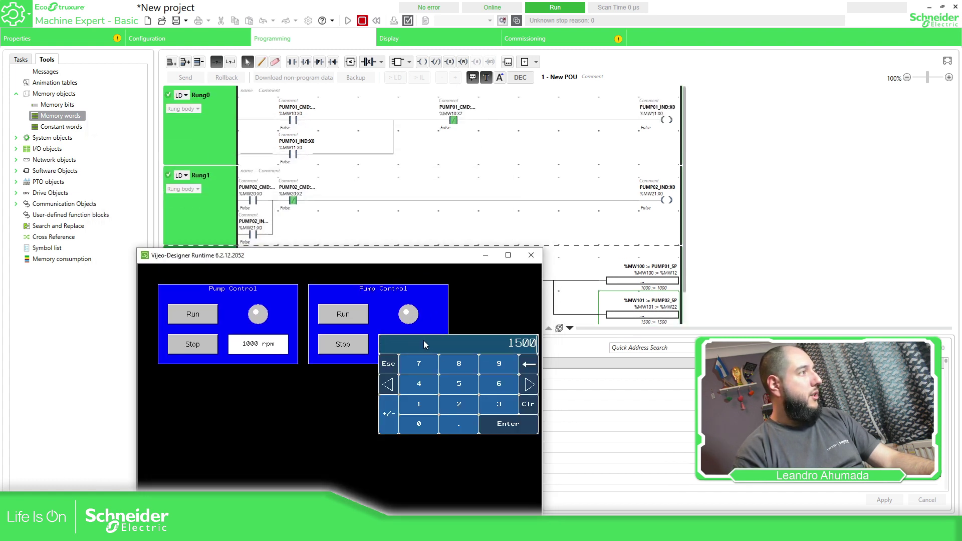
text(1400)
key(Return)
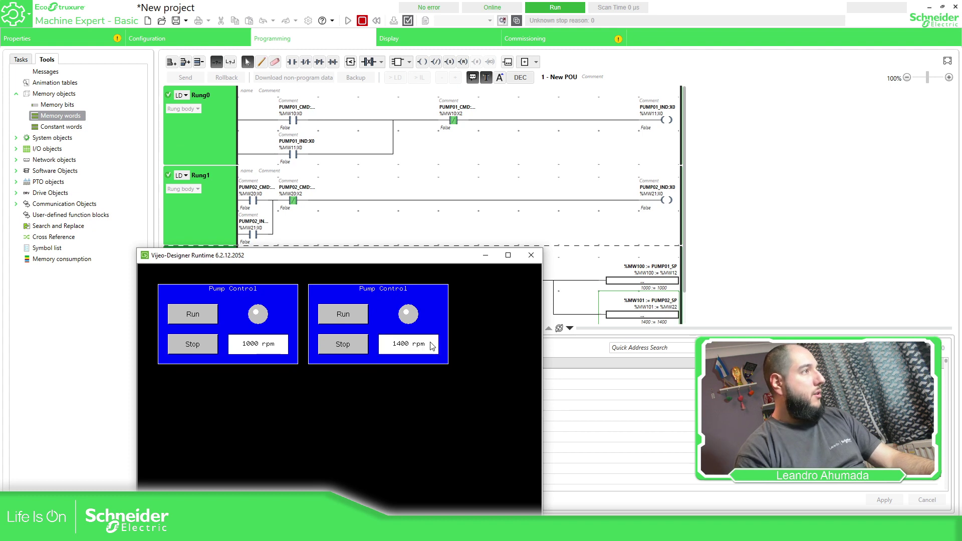
- Test the first pump with run, stop and run commands, and start the second pump
click(210, 315)
click(206, 347)
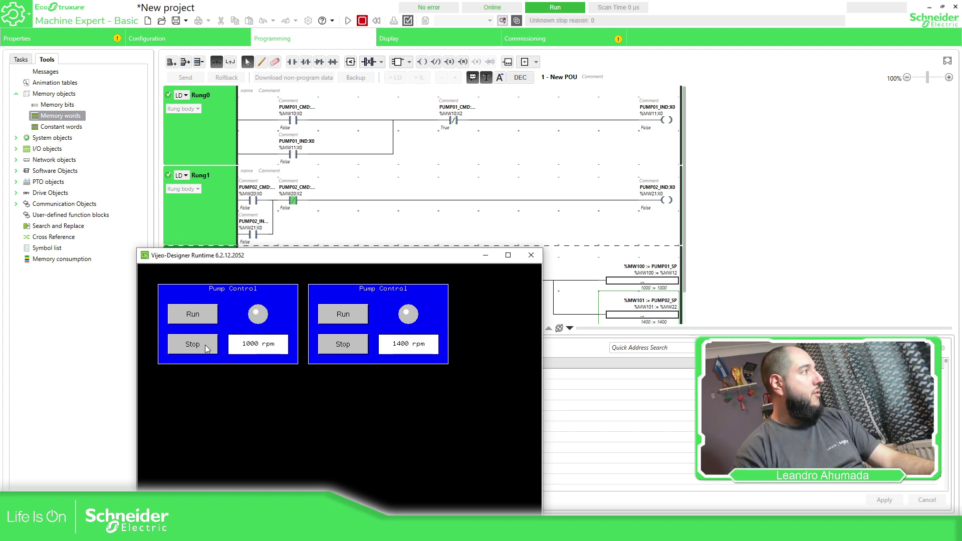
click(209, 322)
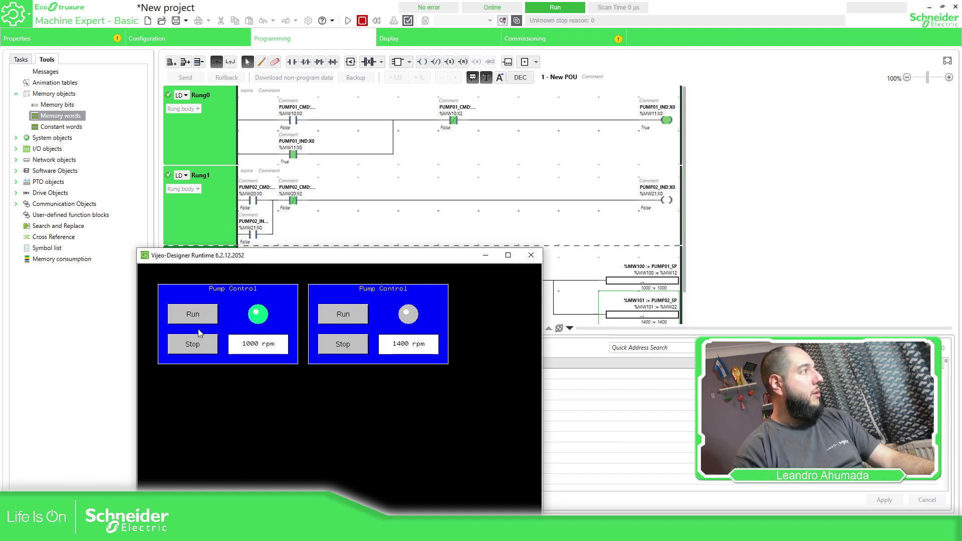
click(337, 314)
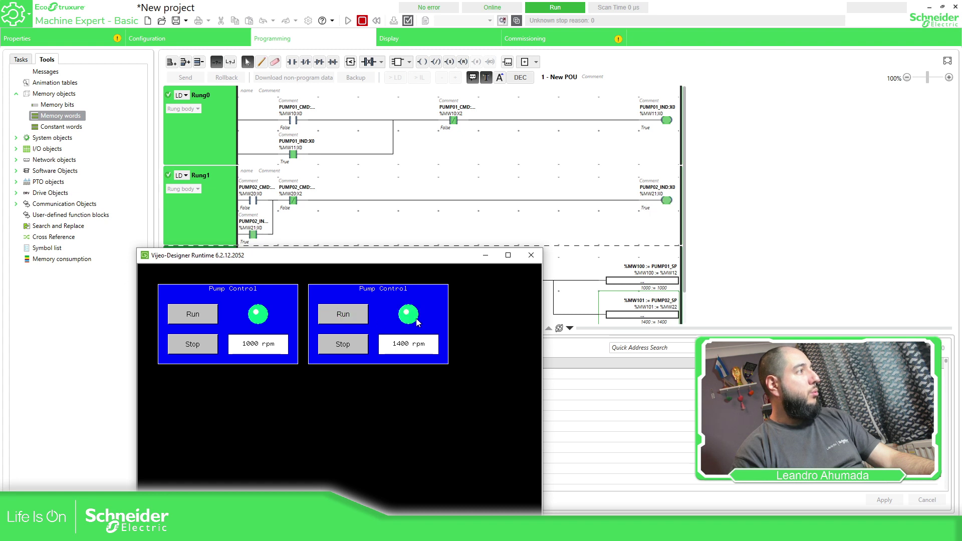
- Stop both pumps in the HMI runtime and move the runtime window up over the ladder rungs
click(192, 348)
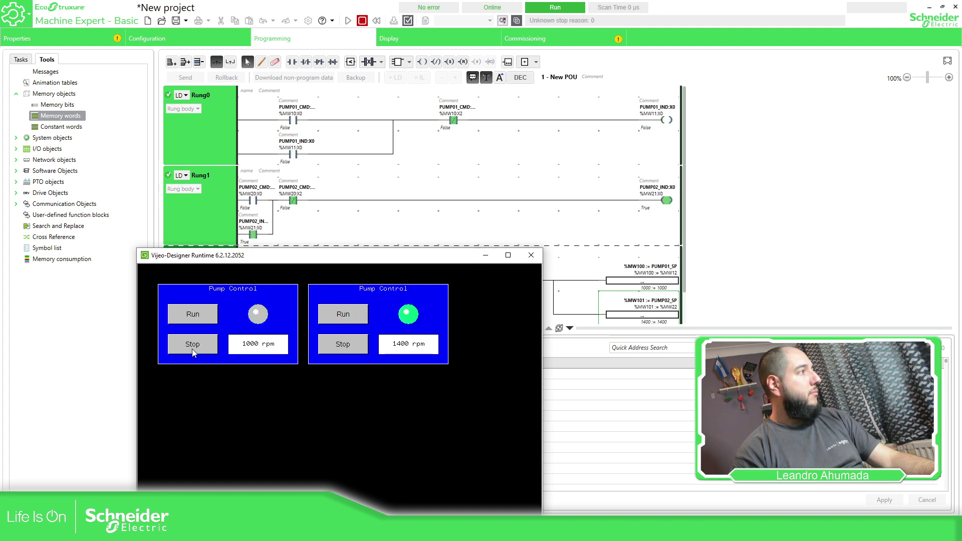
click(359, 353)
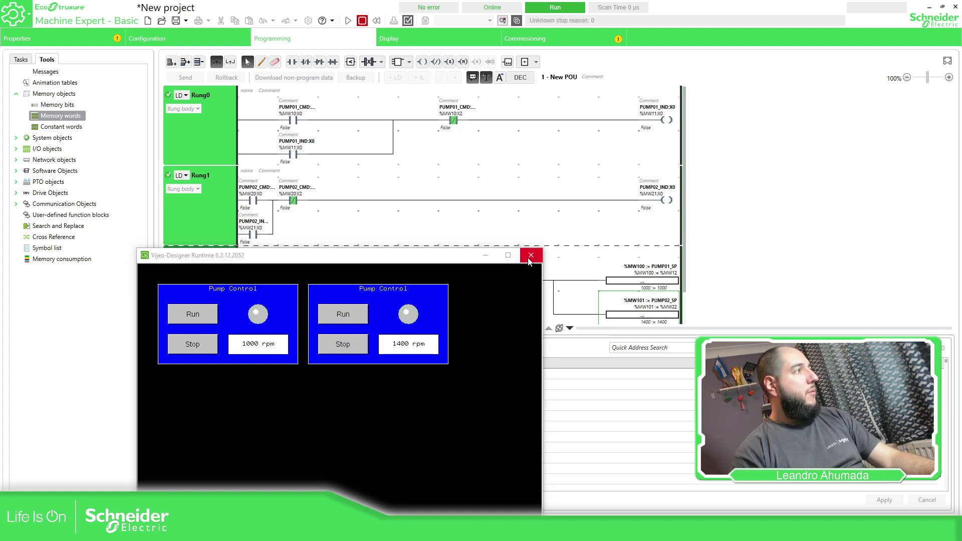
drag(446, 260, 588, 153)
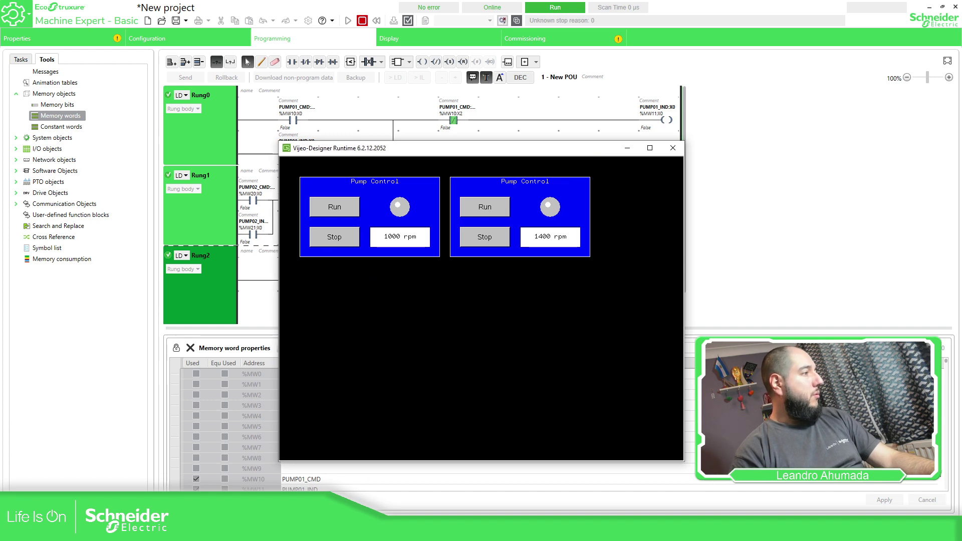
- Switch to Vijeo-Frame and review the placeholder assignment of the first pump control group on Panel1, leaving it unmodified
key(alt+Tab)
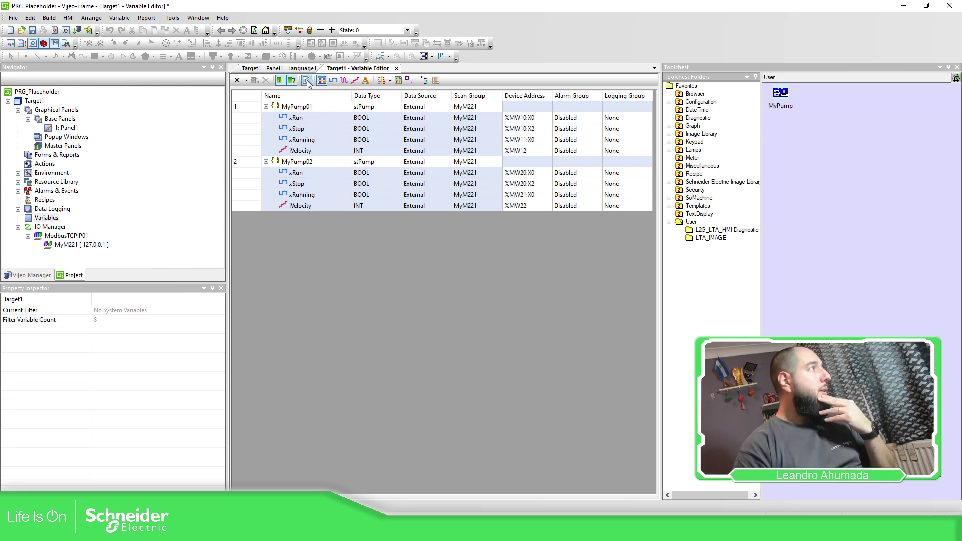
click(290, 68)
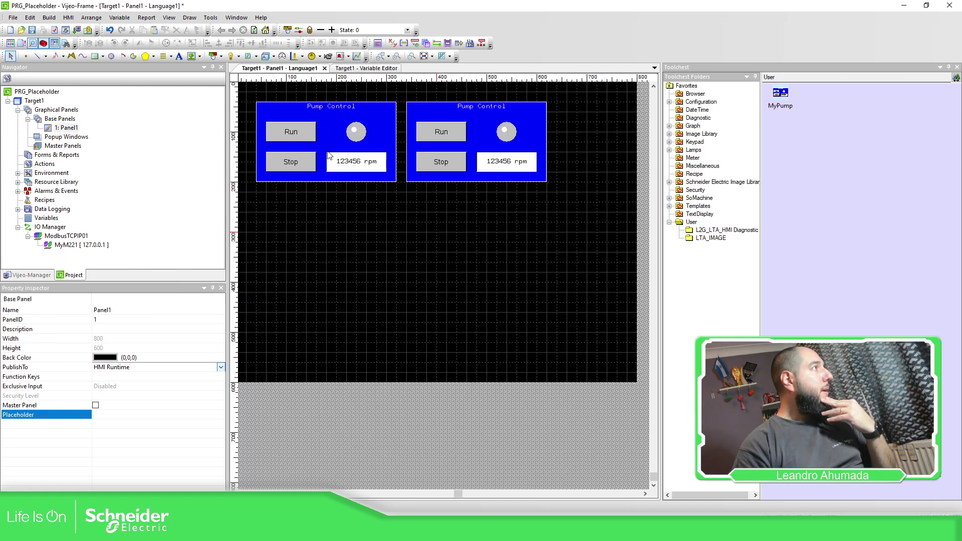
click(376, 161)
click(219, 368)
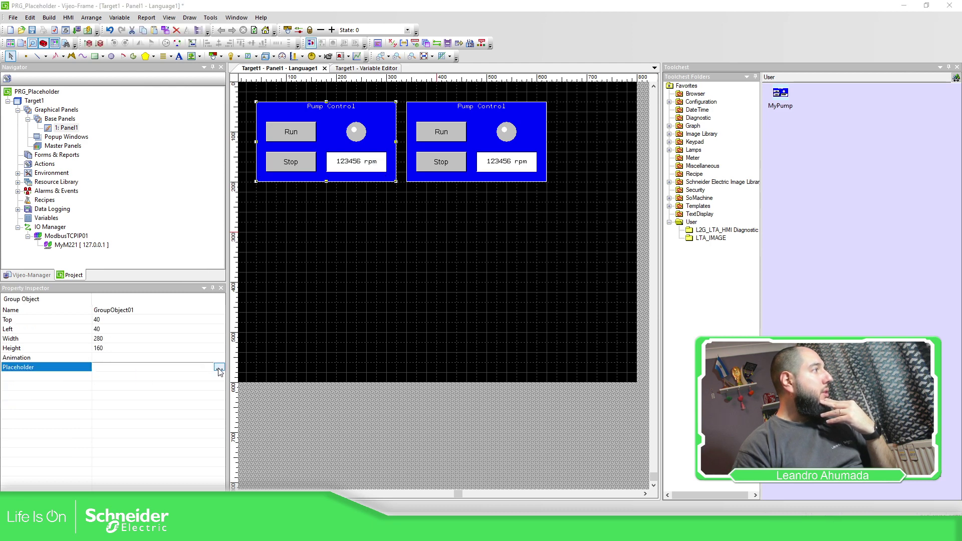
click(410, 202)
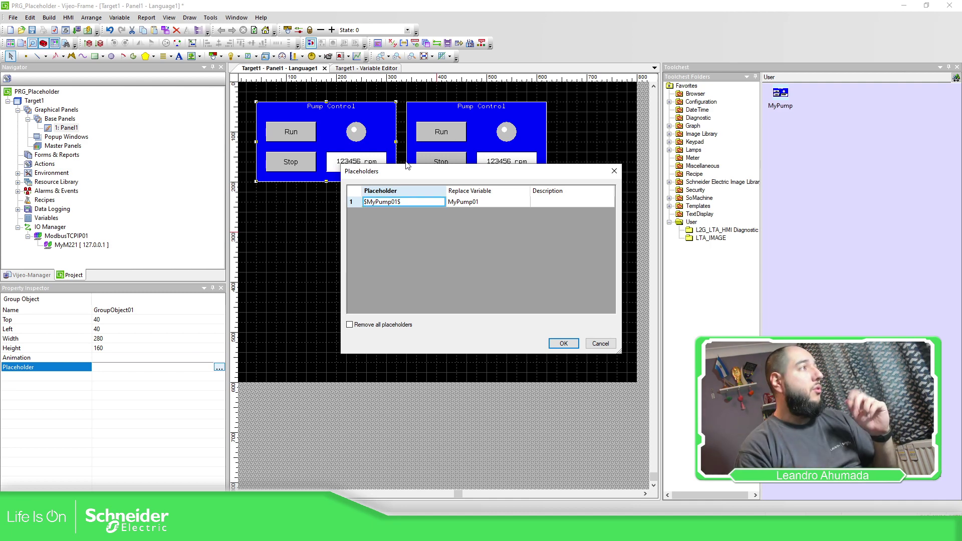
click(614, 172)
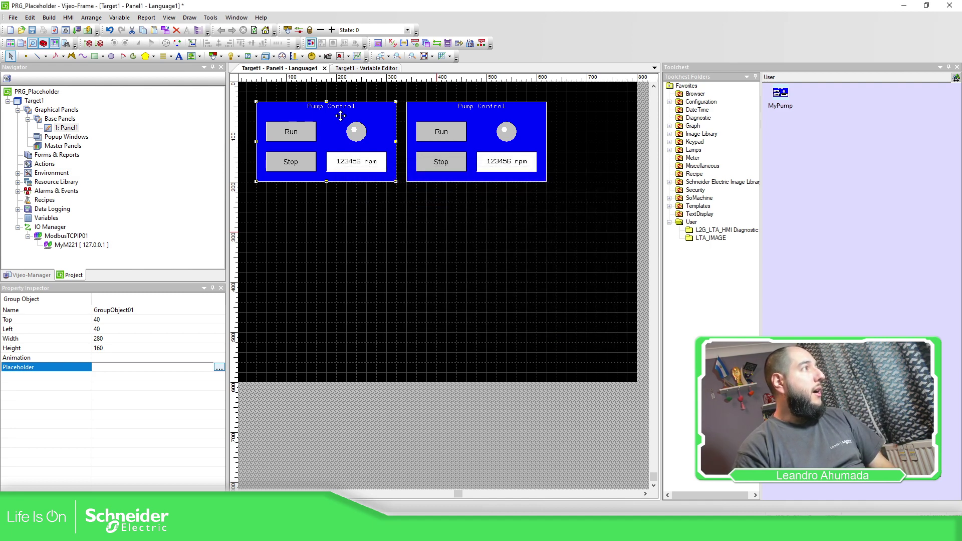
click(371, 219)
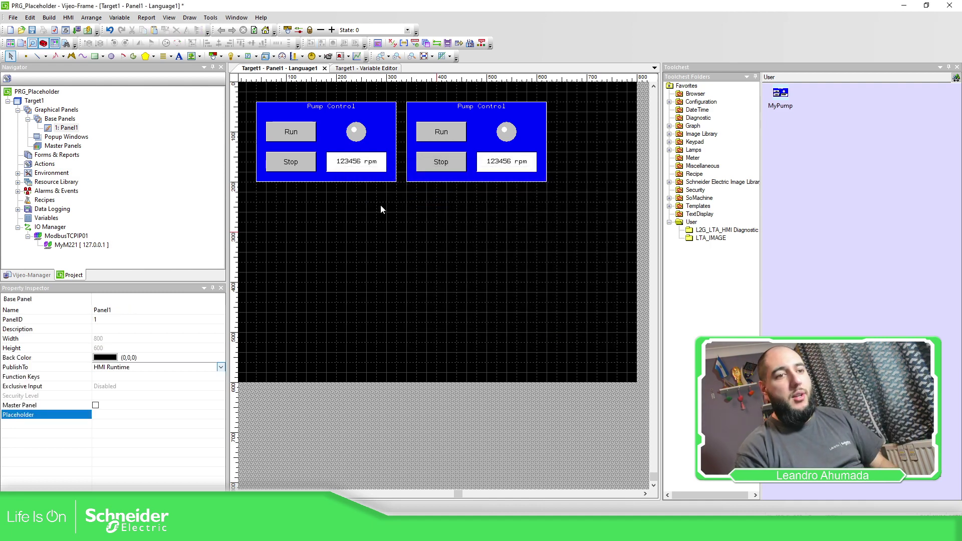